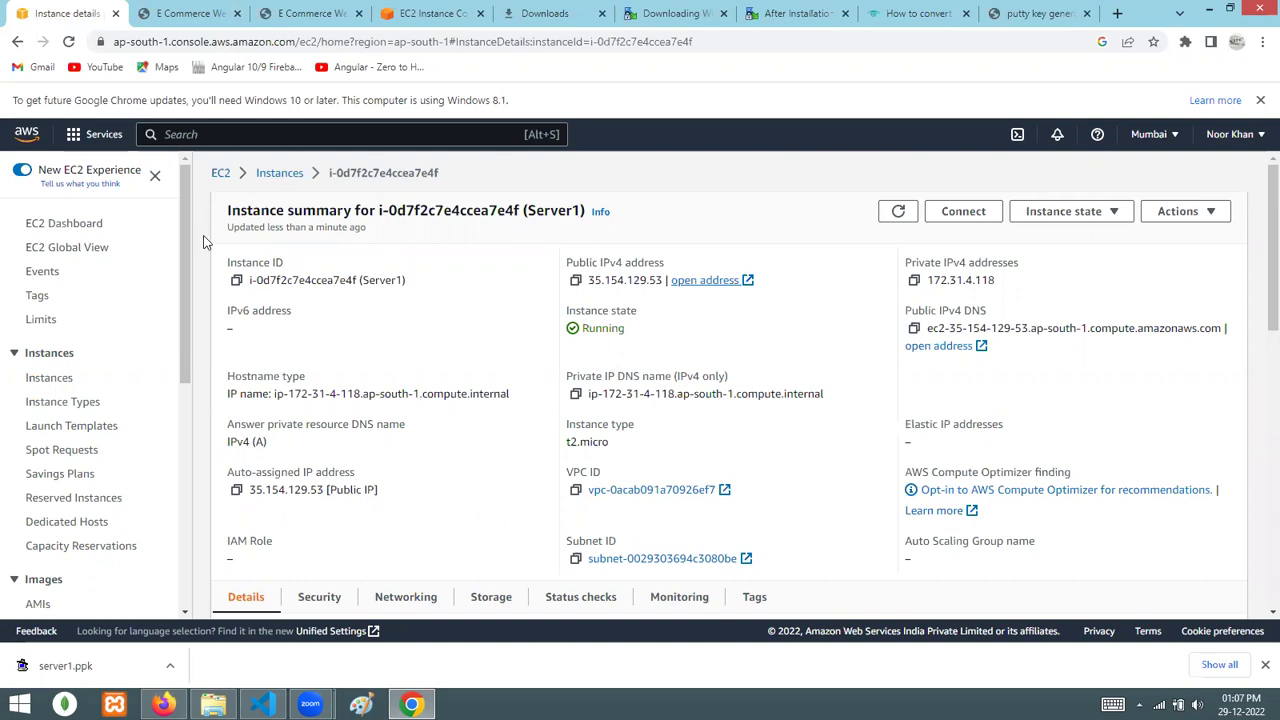
- Terminate the running EC2 instance Server1 from the instances list
left_click(279, 184)
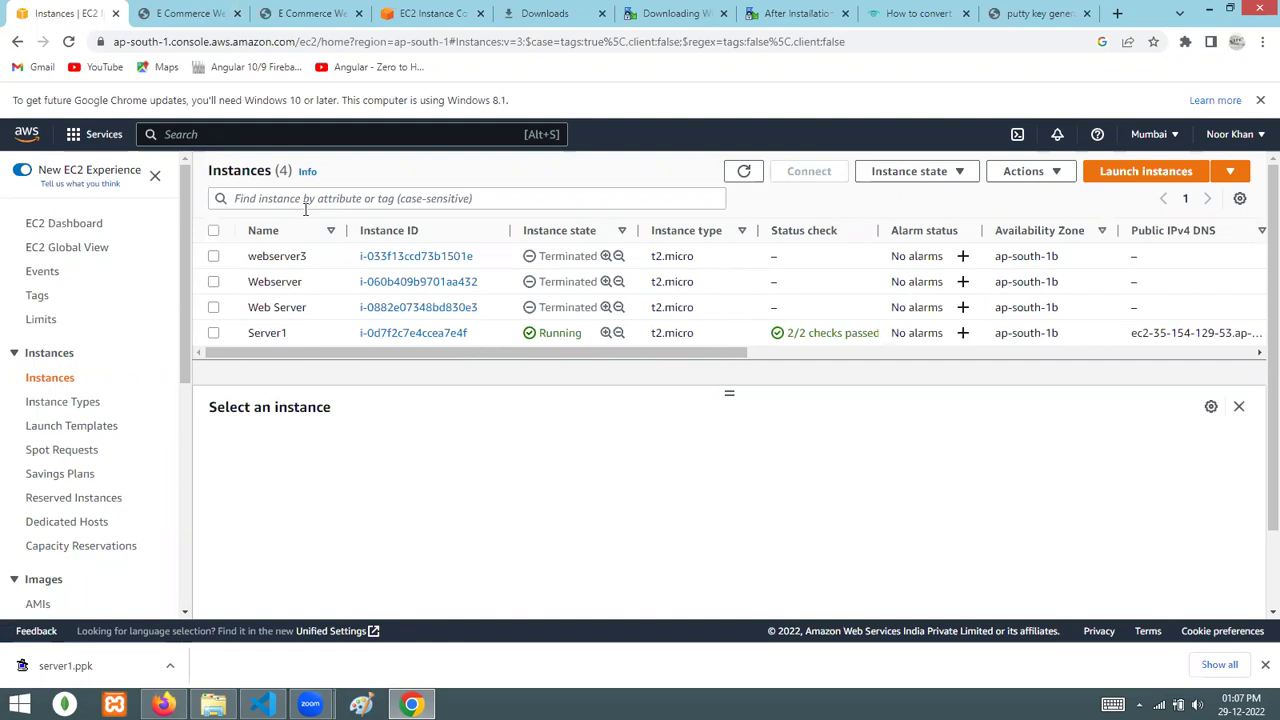
left_click(213, 335)
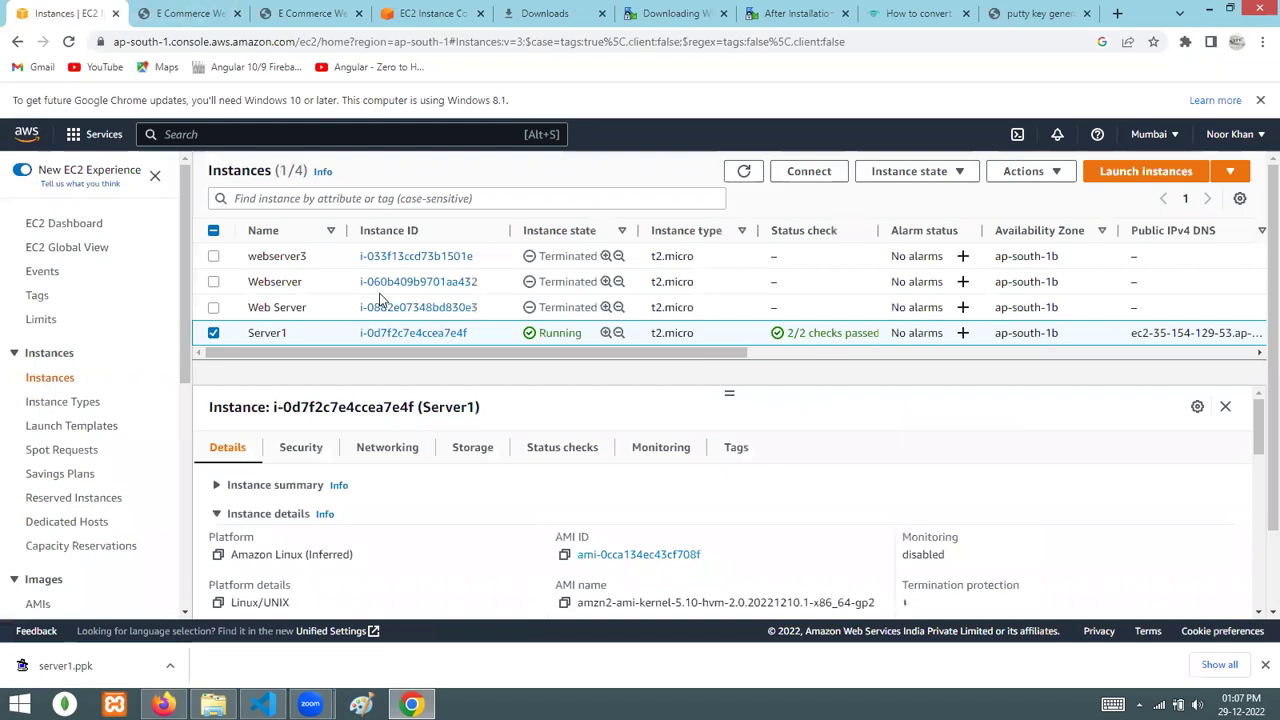
left_click(959, 176)
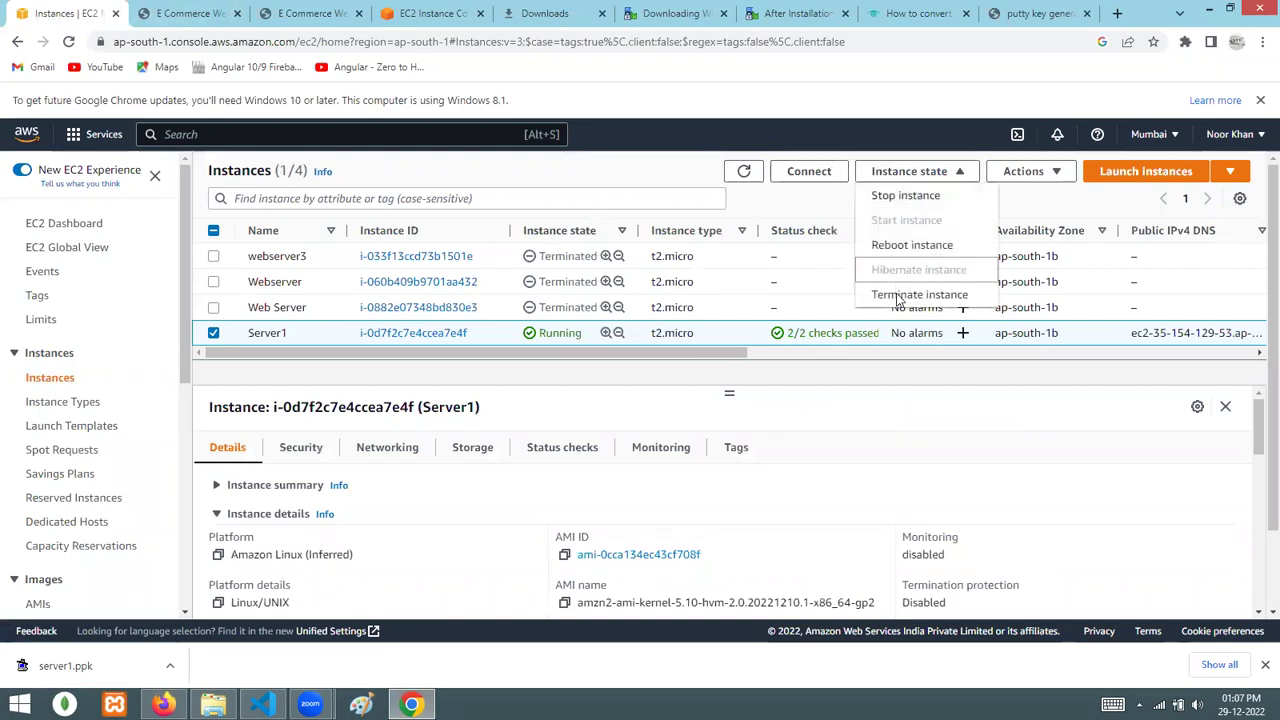
left_click(896, 296)
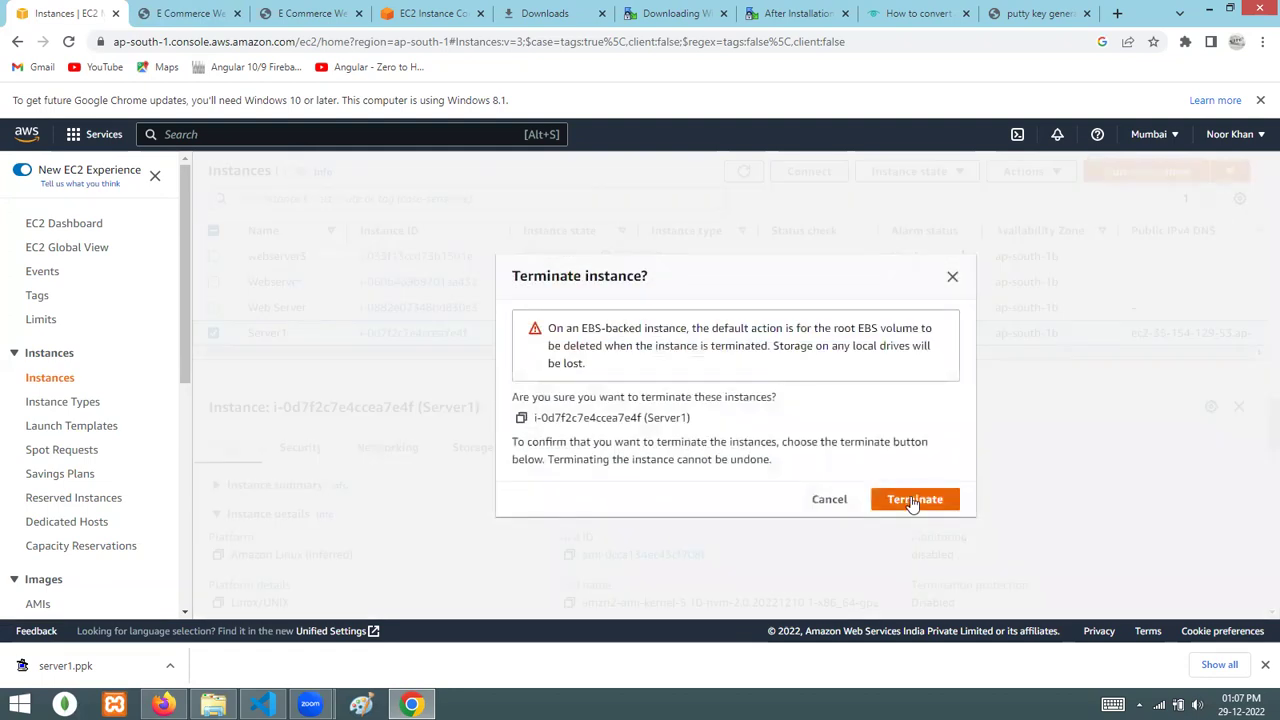
left_click(912, 502)
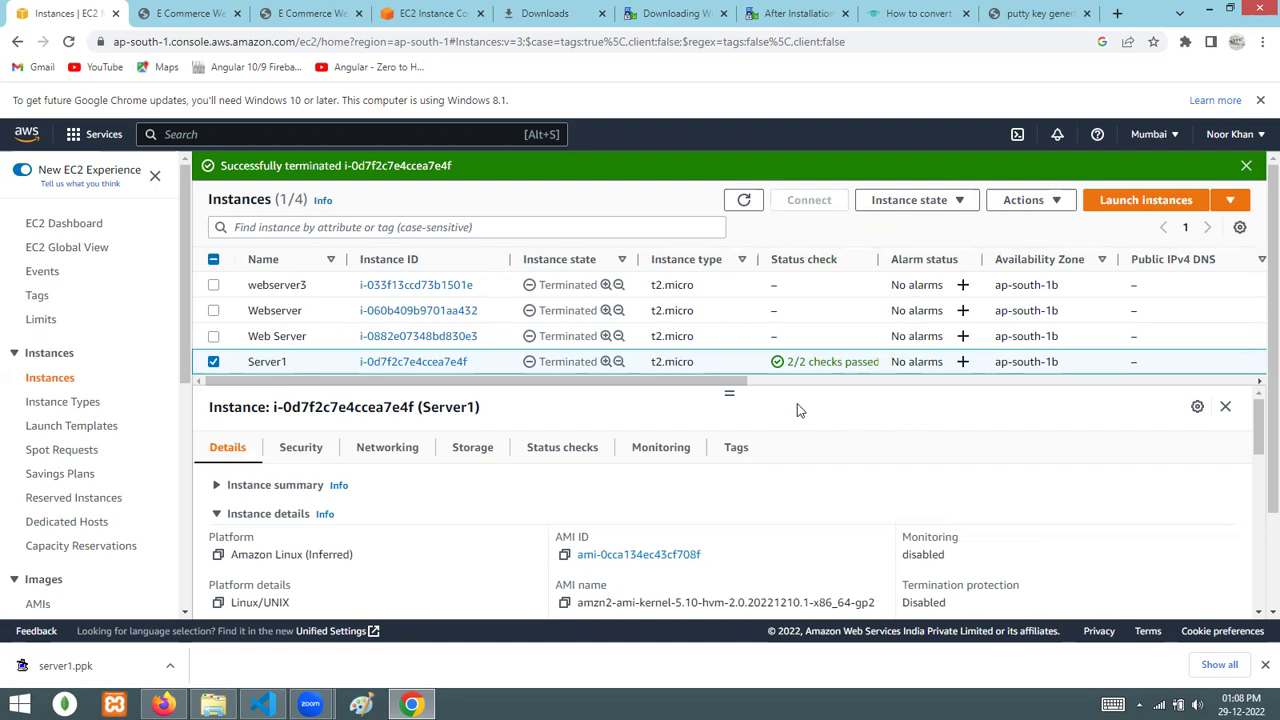
- Terminate the selected Server1 instance once more and dismiss both termination notifications
left_click(953, 212)
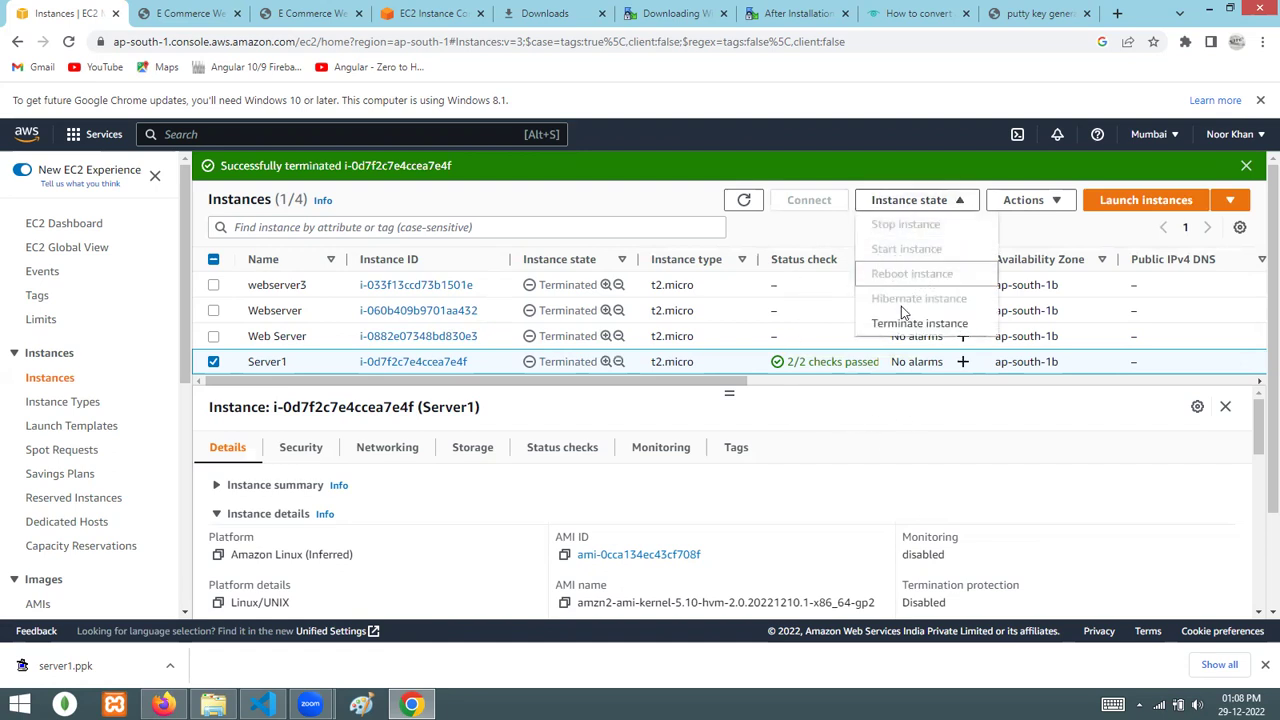
left_click(897, 328)
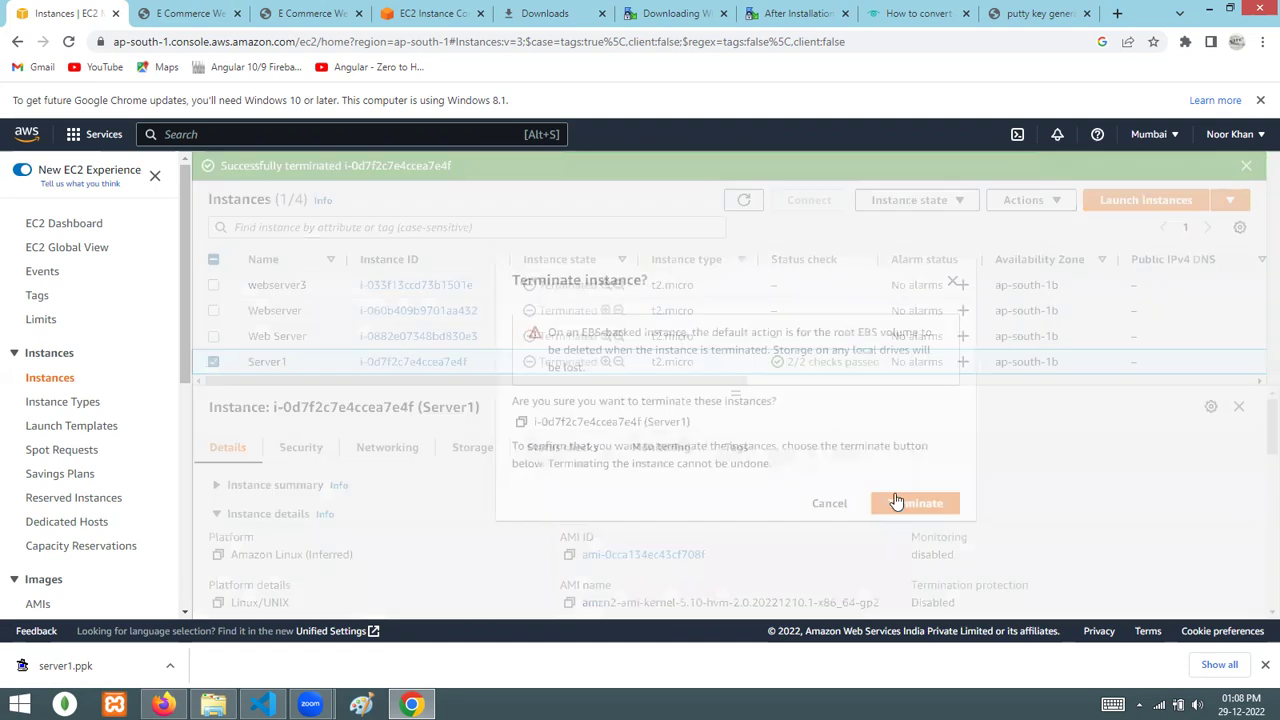
left_click(897, 500)
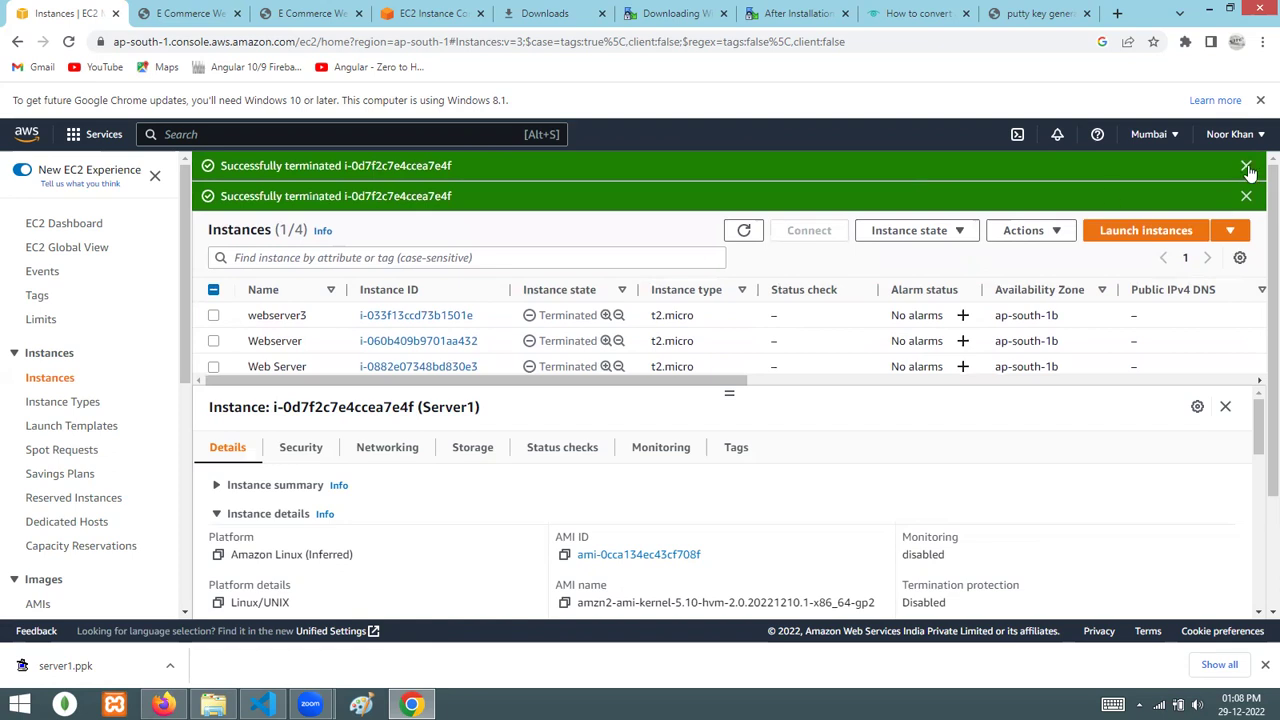
left_click(1246, 166)
left_click(1246, 166)
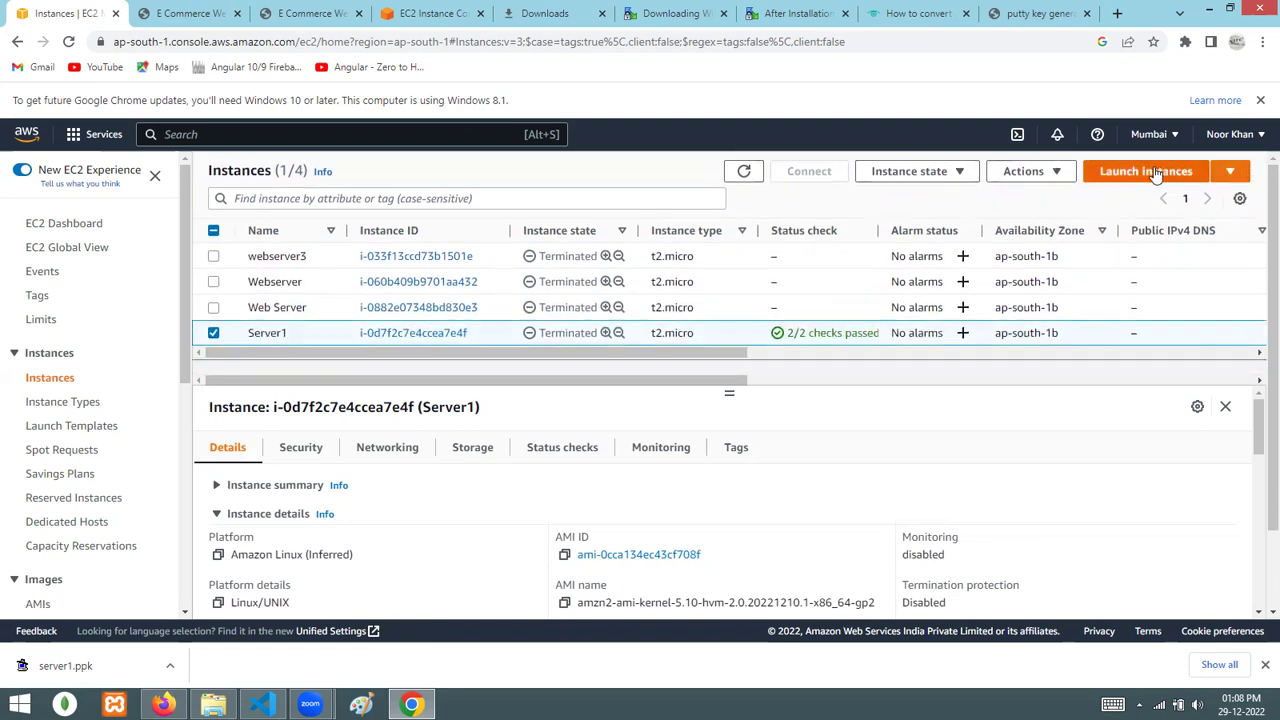
- Start launching a new EC2 instance and name it SERVER2
left_click(1155, 172)
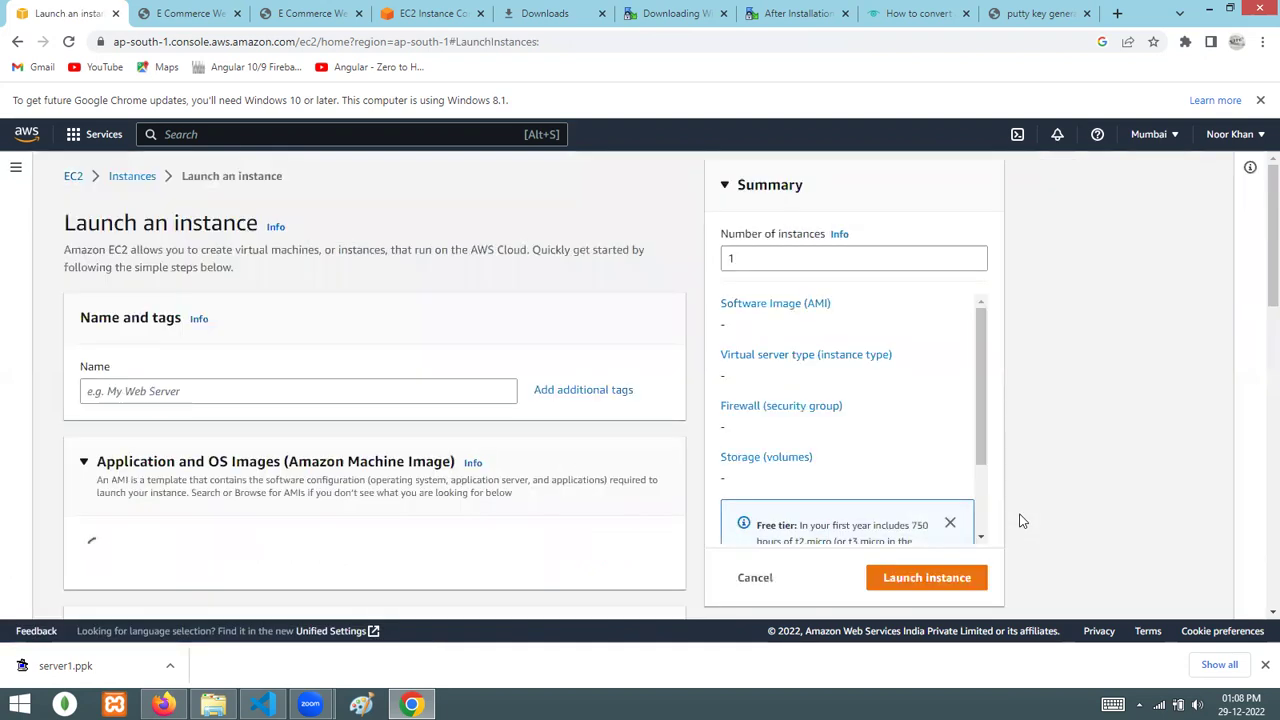
left_click(350, 390)
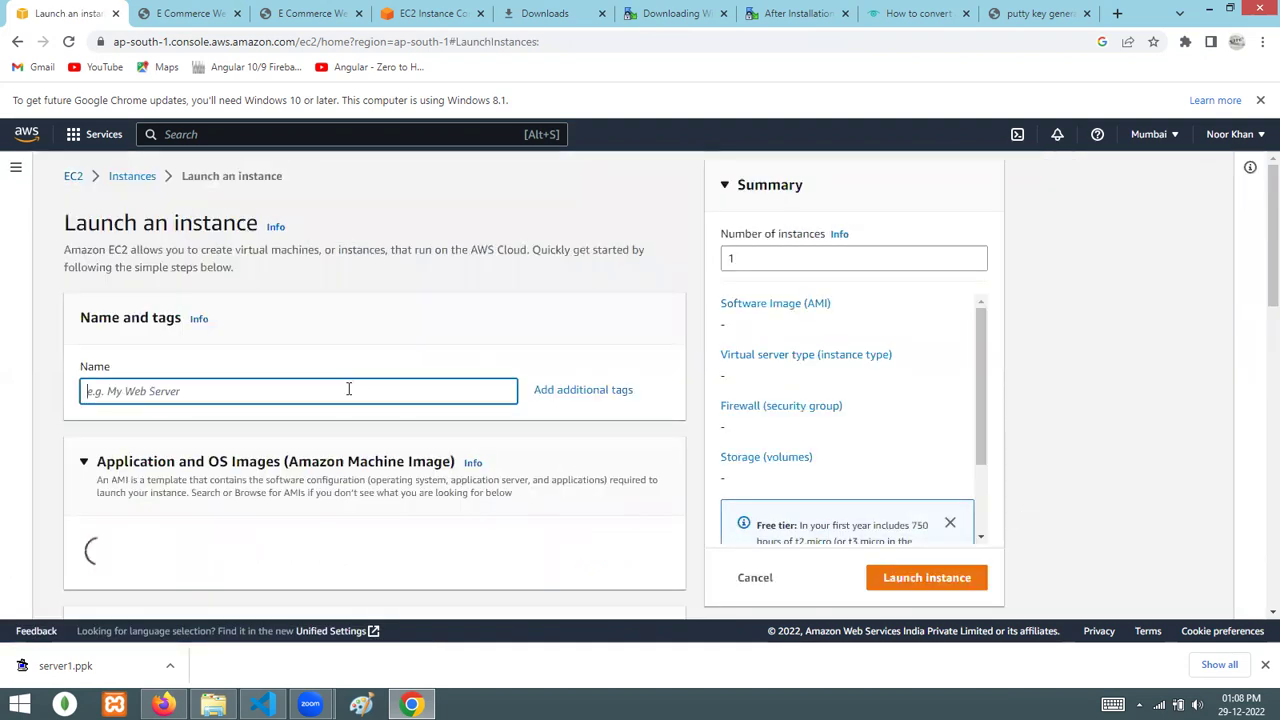
type("SERVER")
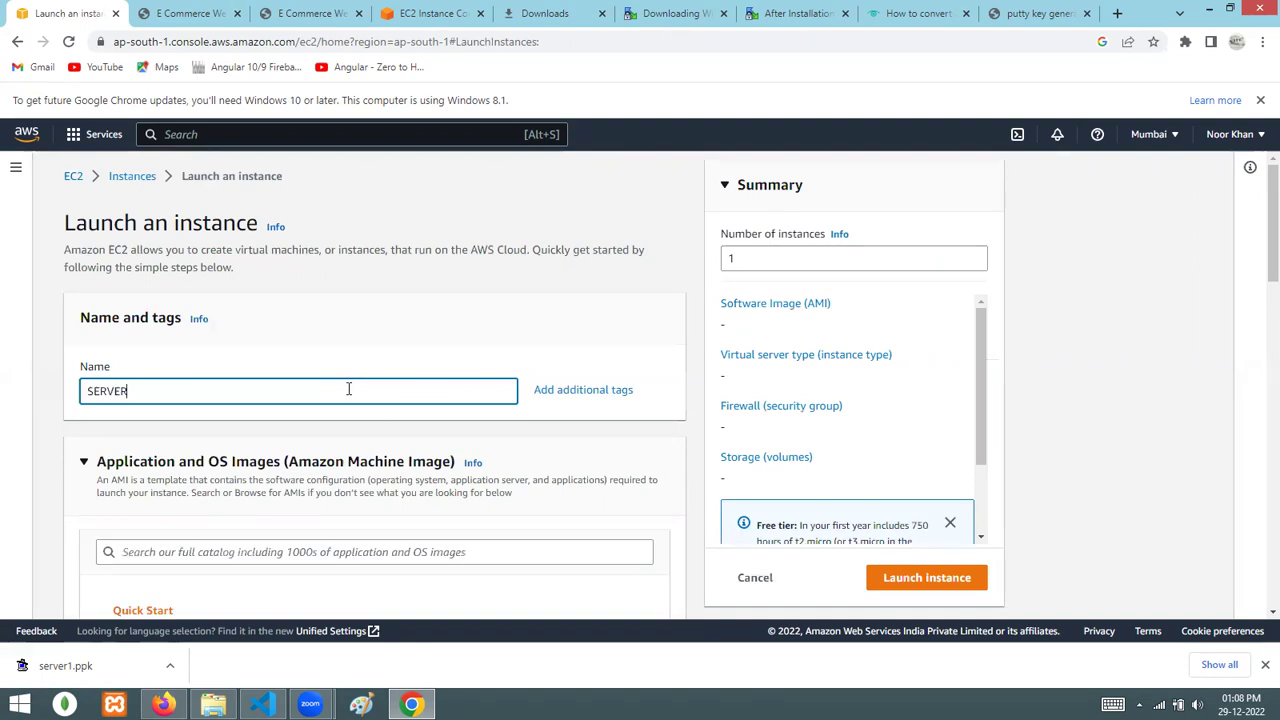
type("1")
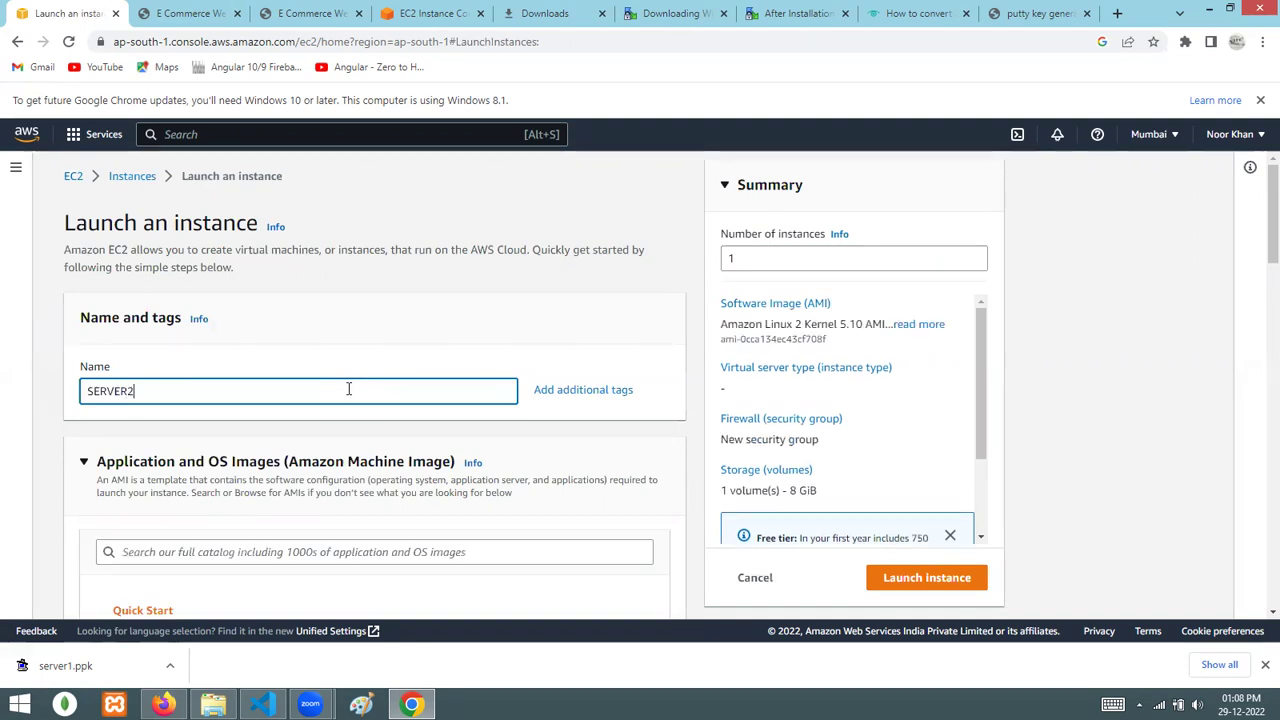
- Examine the quick-start operating systems and the available Amazon Linux machine images, keeping Amazon Linux 2 with Kernel 5.10
scroll(348, 395, "down", 3)
scroll(348, 395, "down", 1)
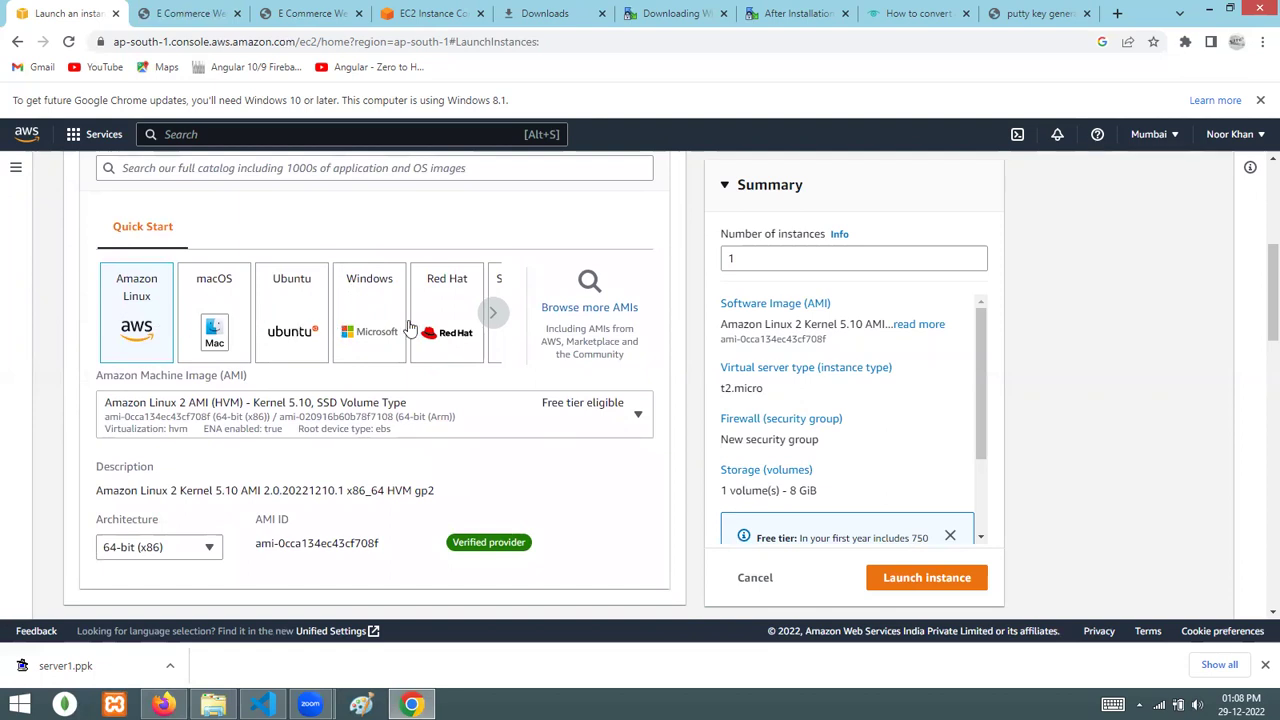
left_click(492, 314)
left_click(494, 317)
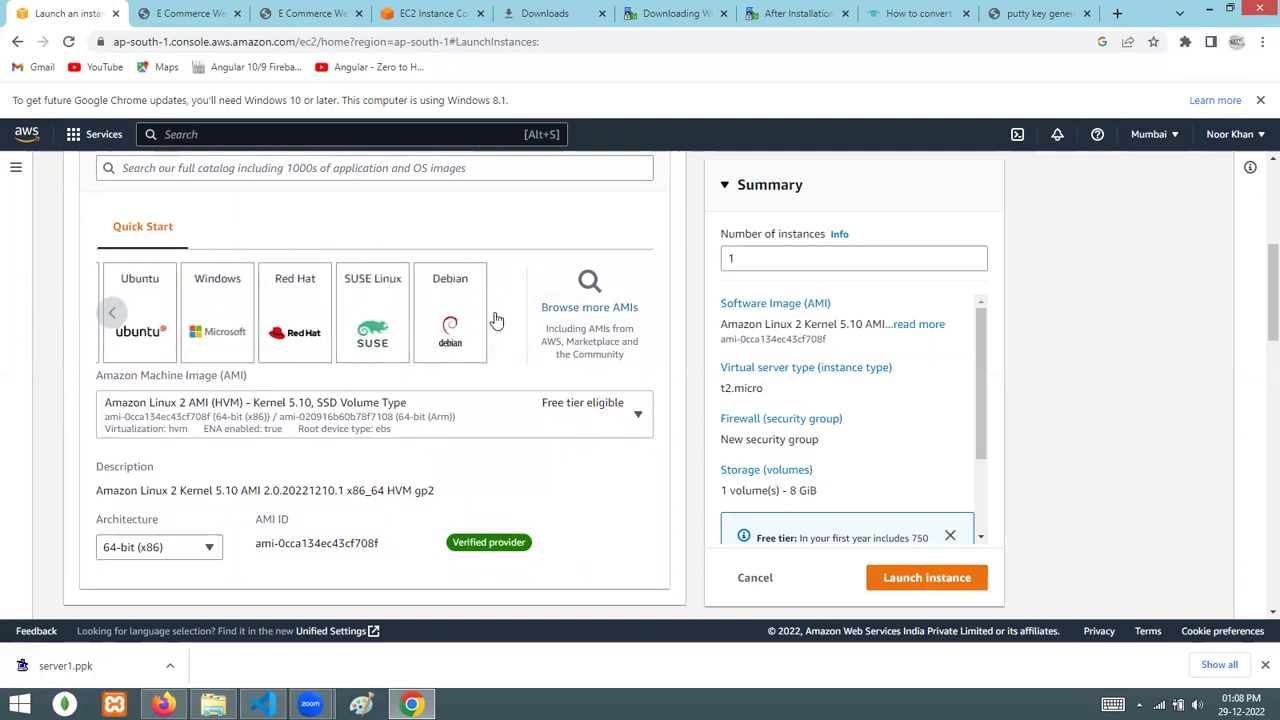
left_click(113, 314)
left_click(113, 314)
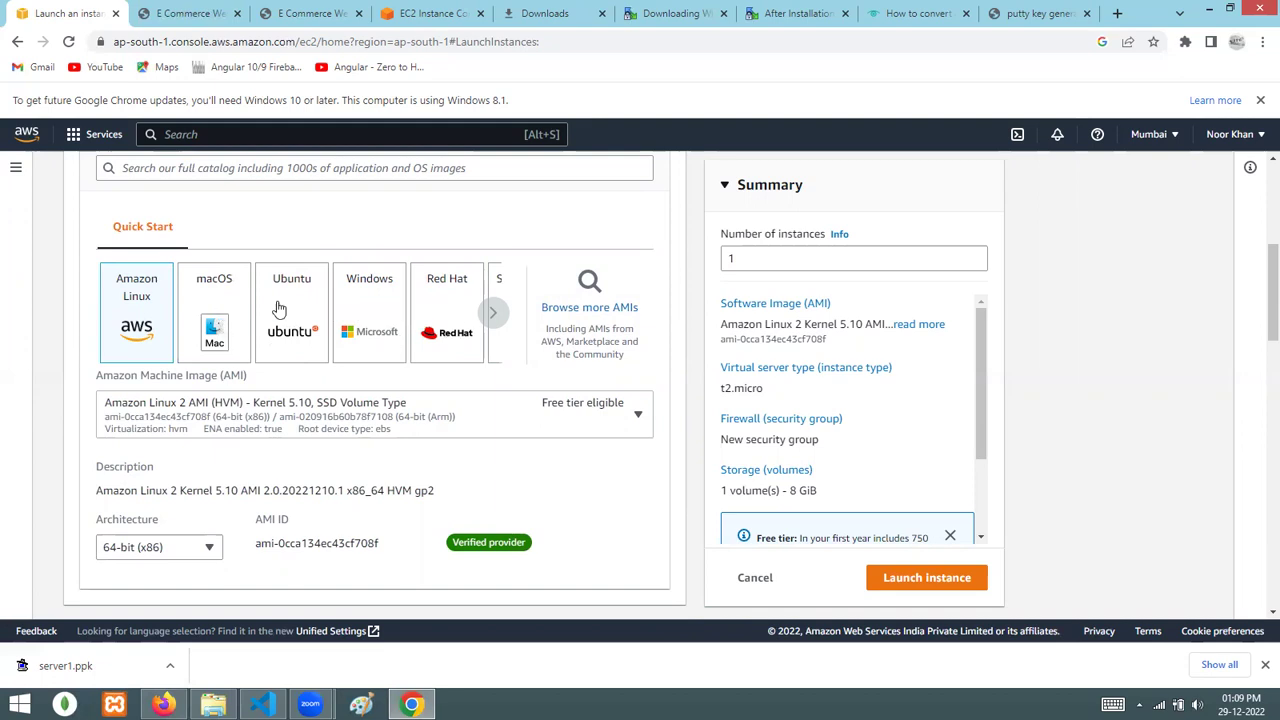
left_click(492, 313)
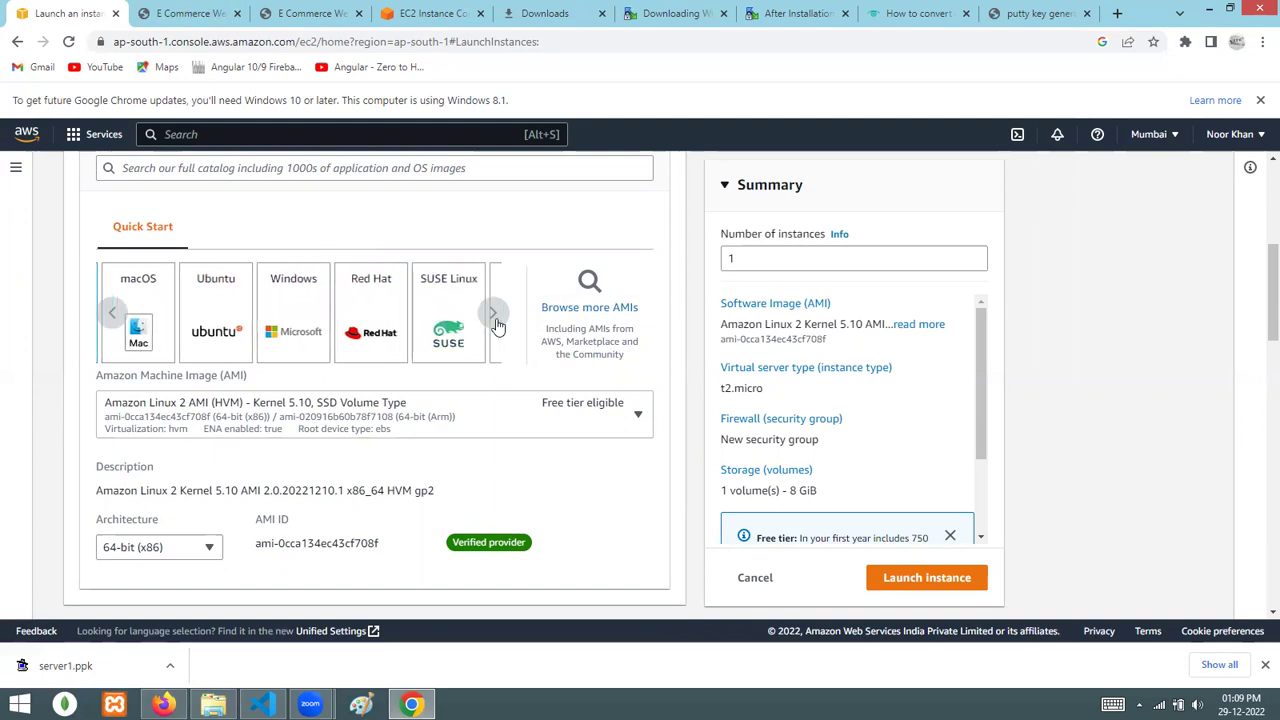
left_click(113, 320)
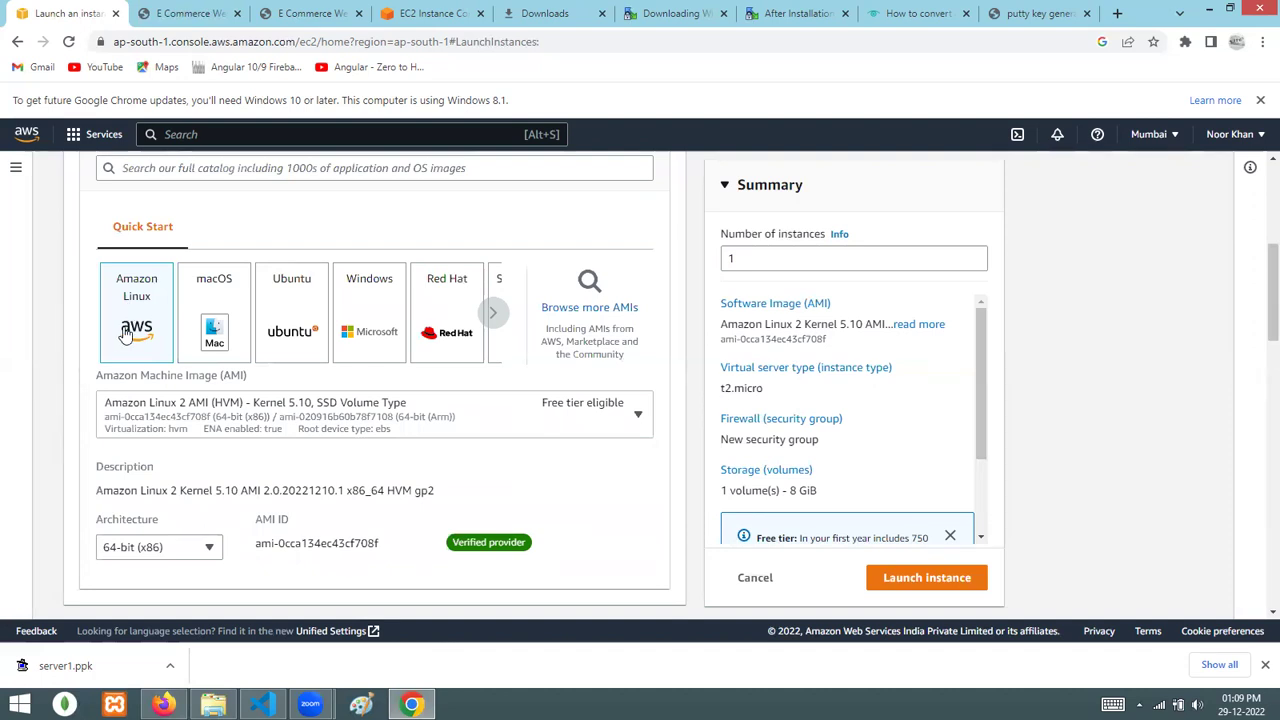
scroll(158, 484, "down", 1)
scroll(158, 484, "down", 1)
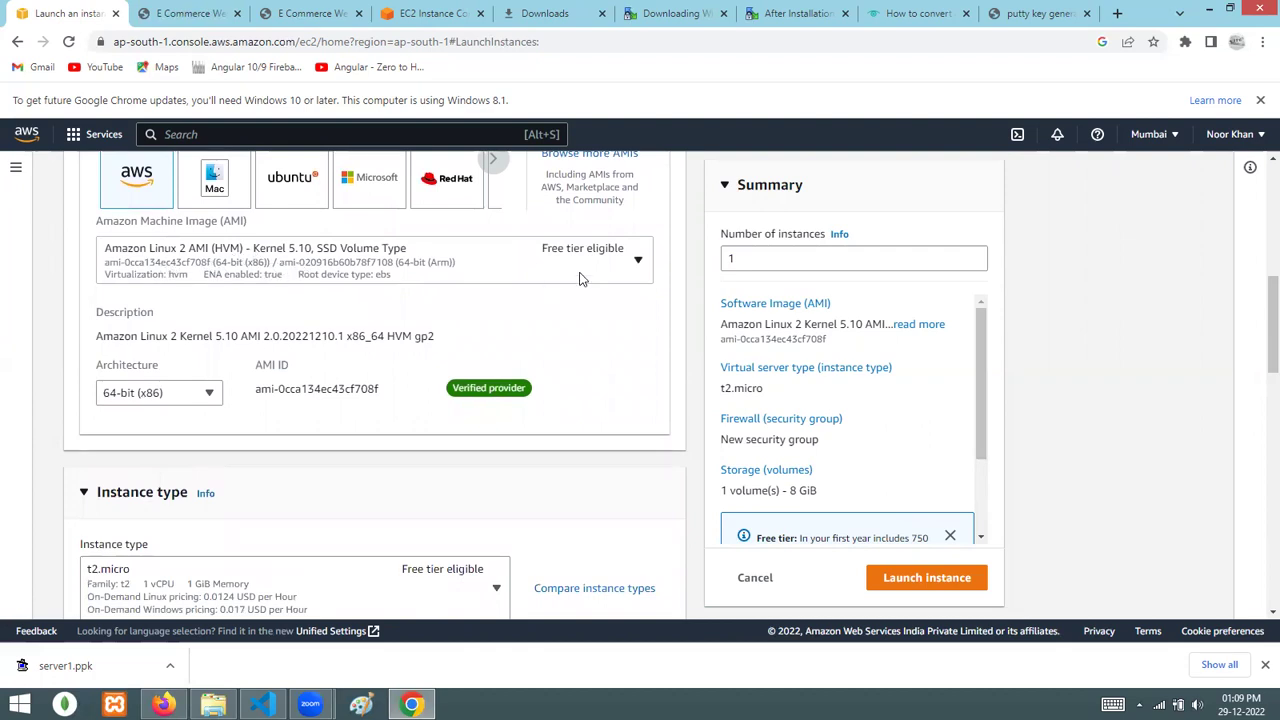
left_click(640, 260)
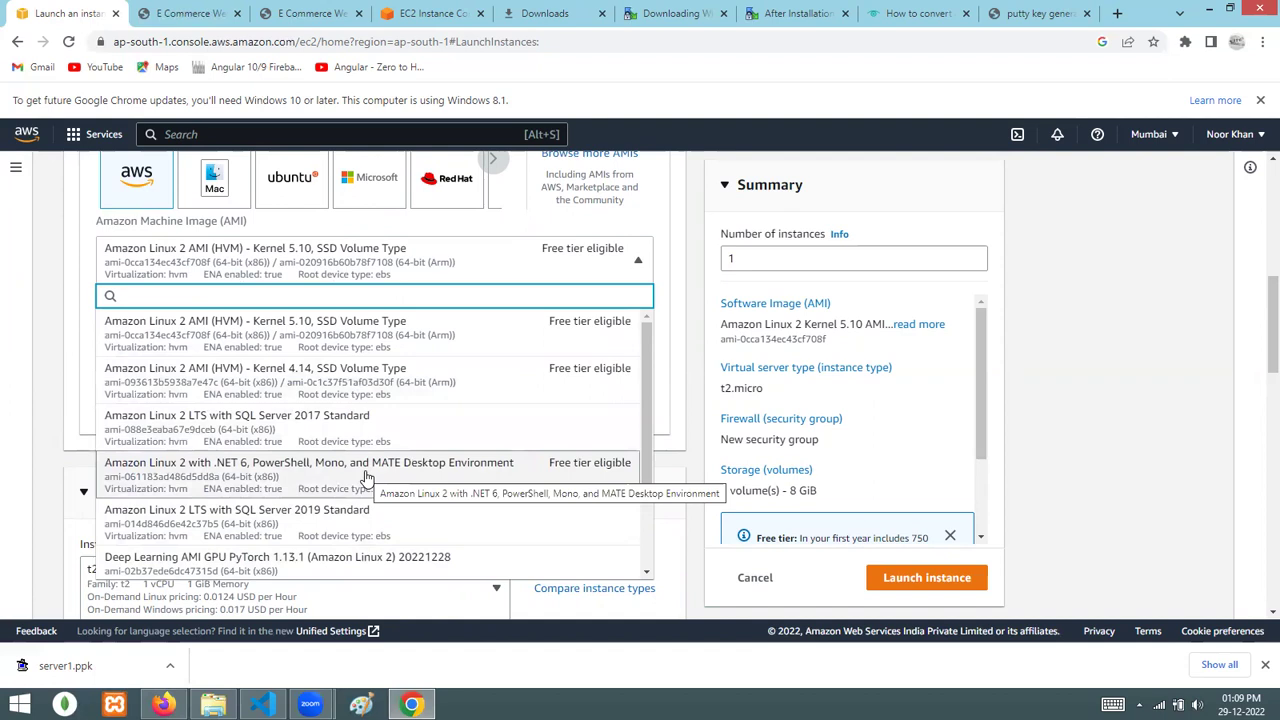
left_click(669, 260)
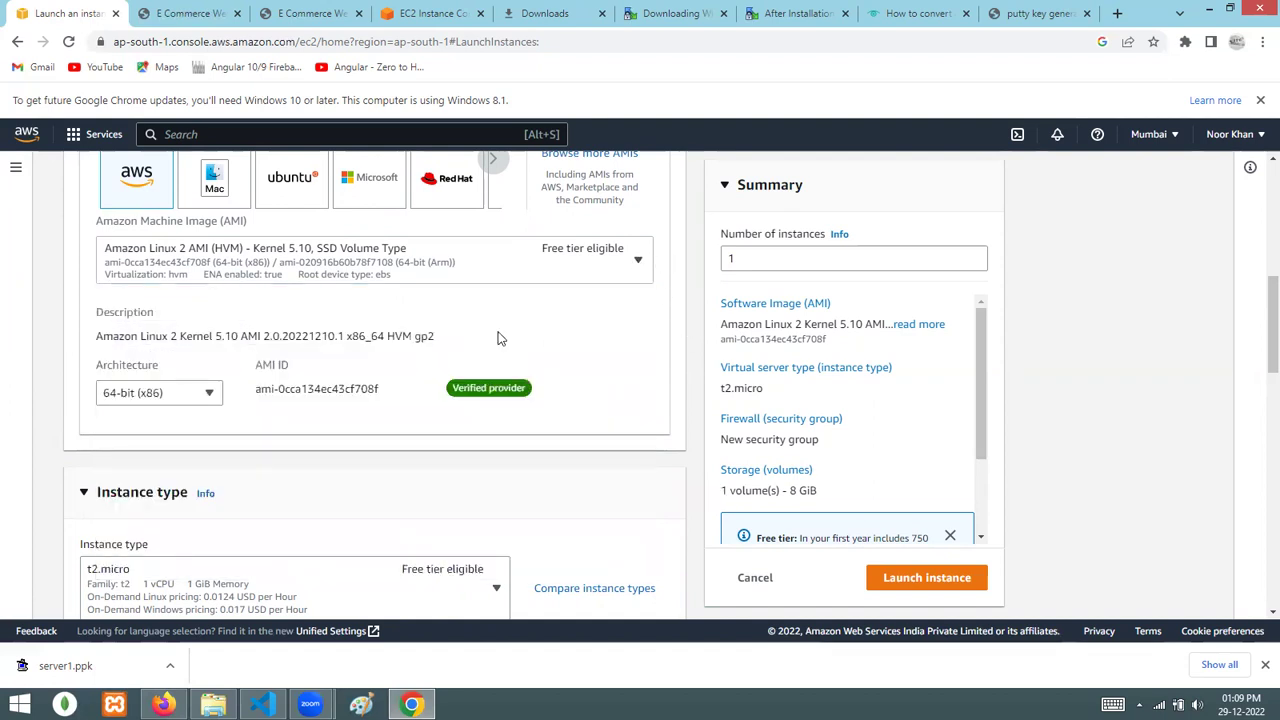
- Review the architecture and the available instance types with their pricing, keeping the free-tier t2.micro
scroll(500, 337, "down", 1)
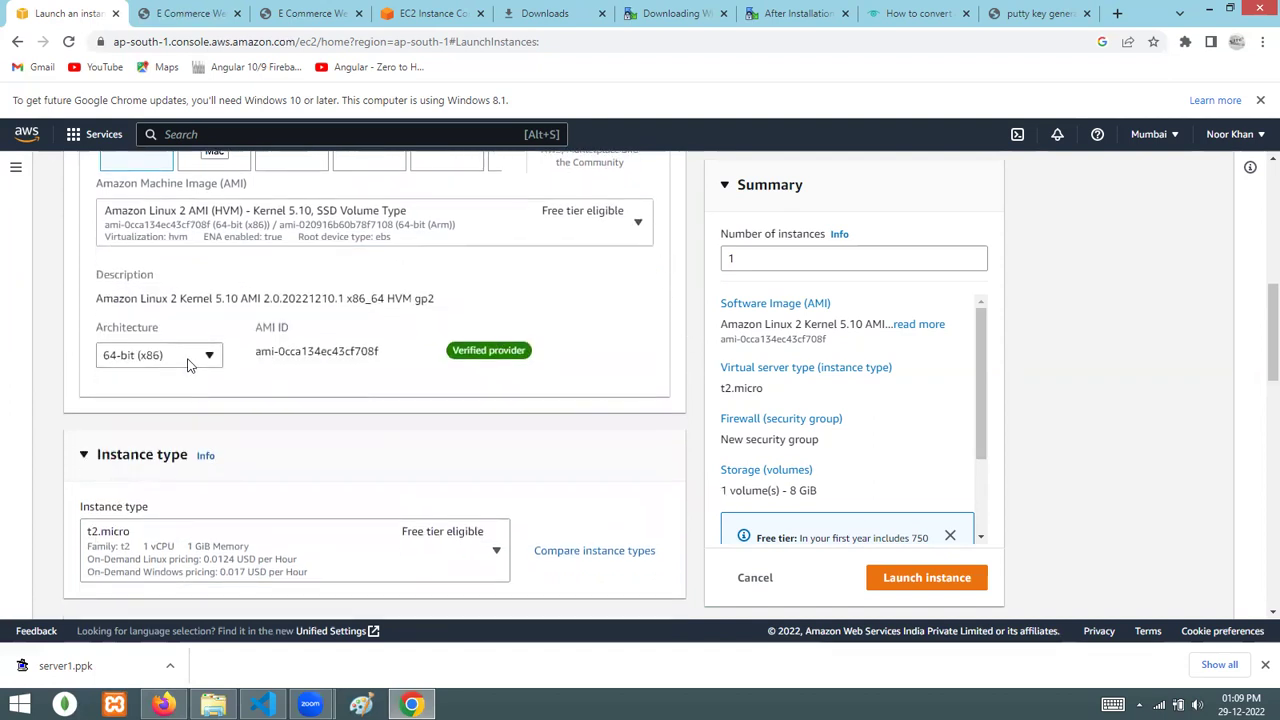
scroll(283, 385, "down", 1)
scroll(283, 385, "down", 2)
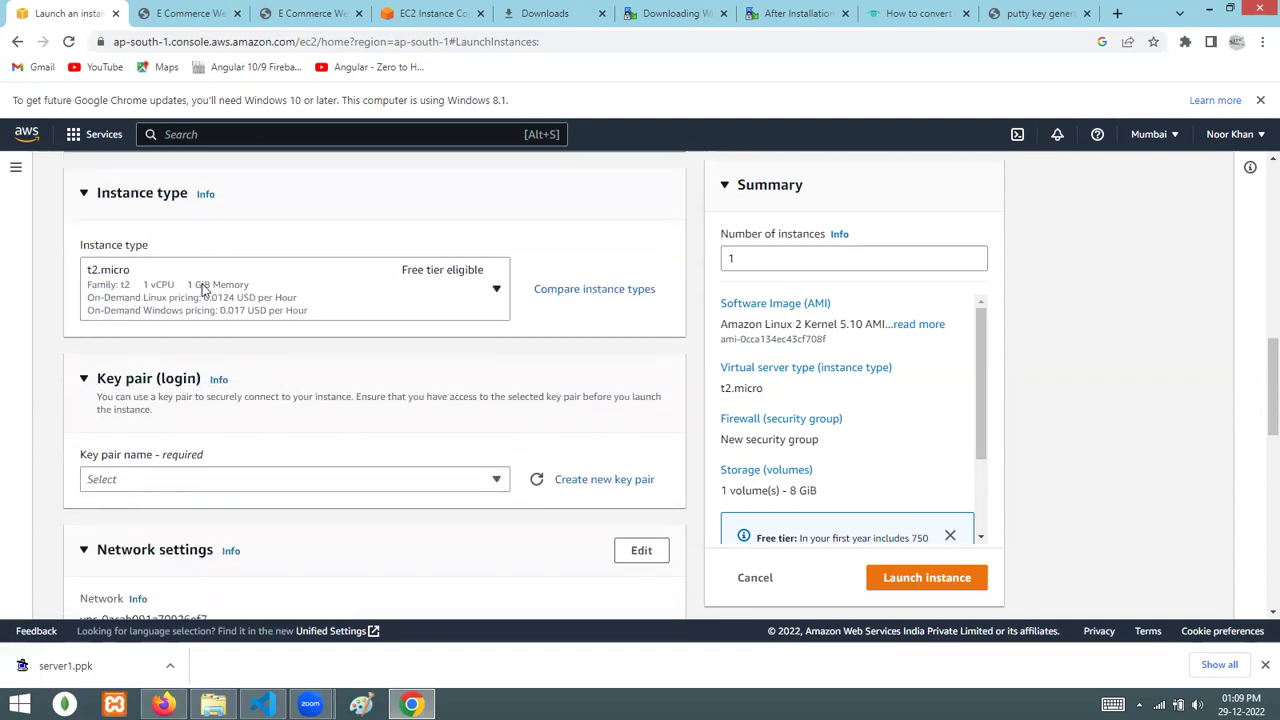
left_click(497, 291)
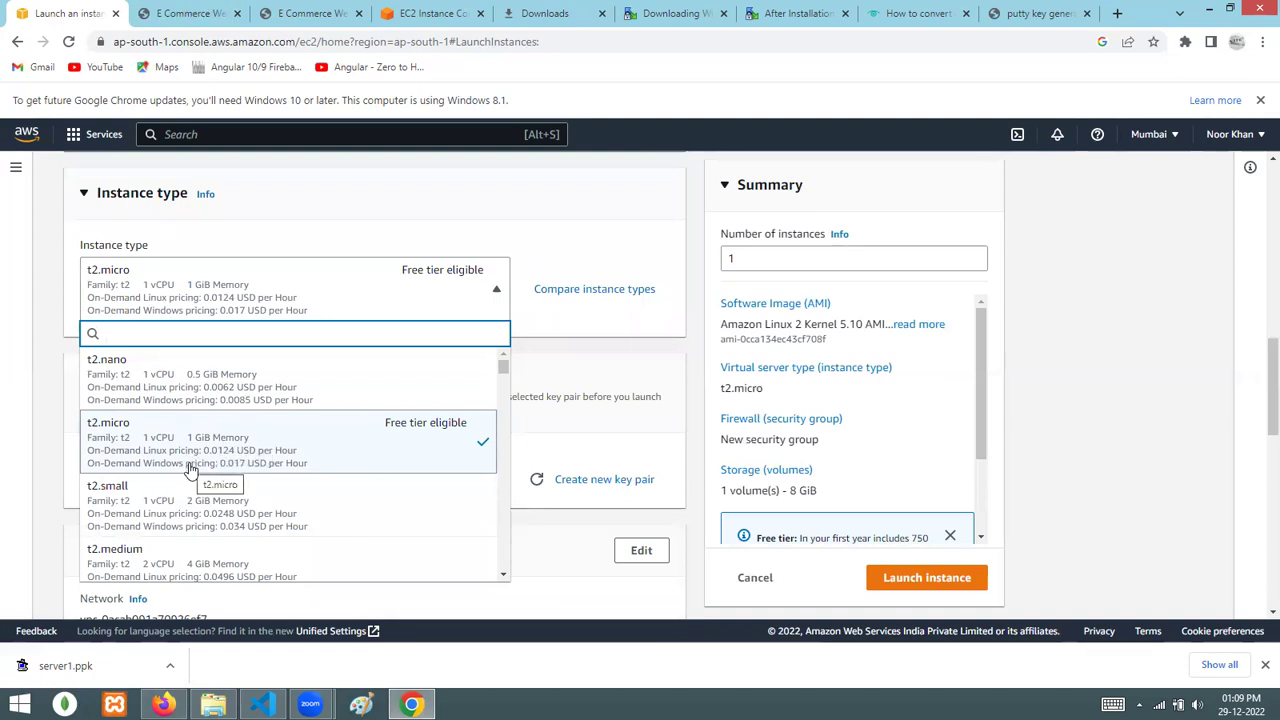
left_click(586, 314)
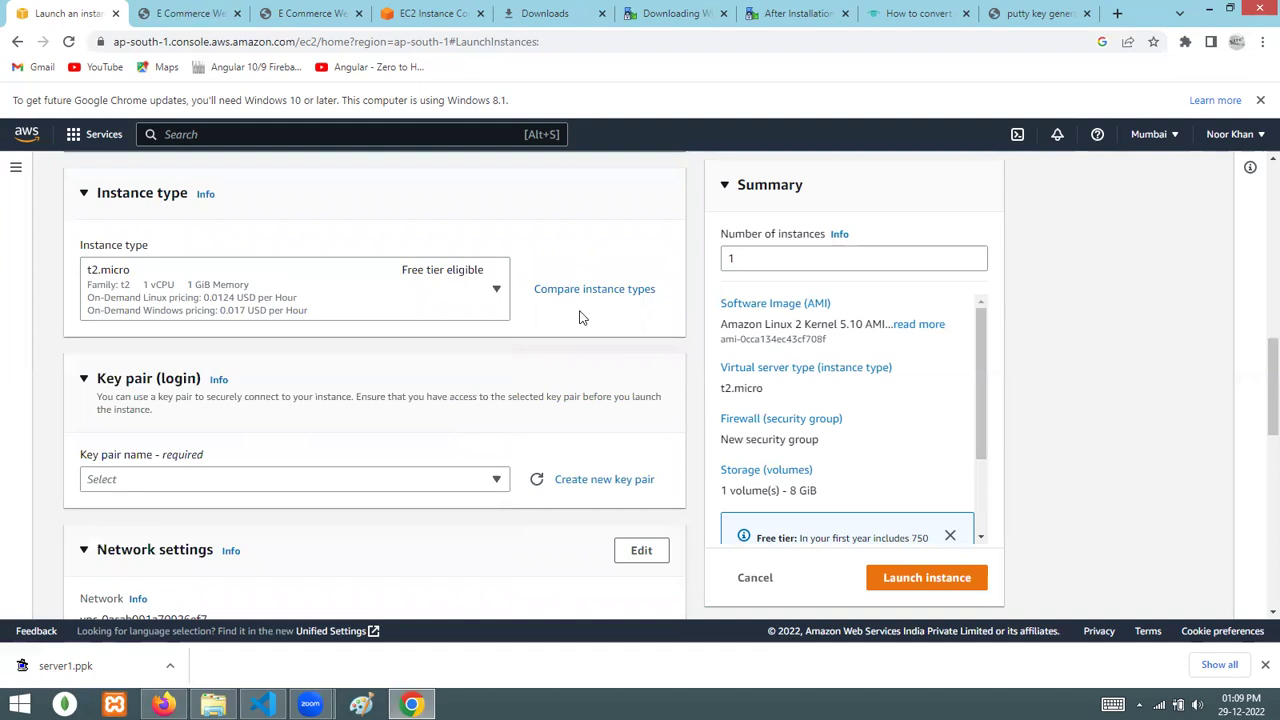
- Create an RSA key pair named SERVER2 for the instance, with the private key in .ppk format
scroll(406, 434, "down", 2)
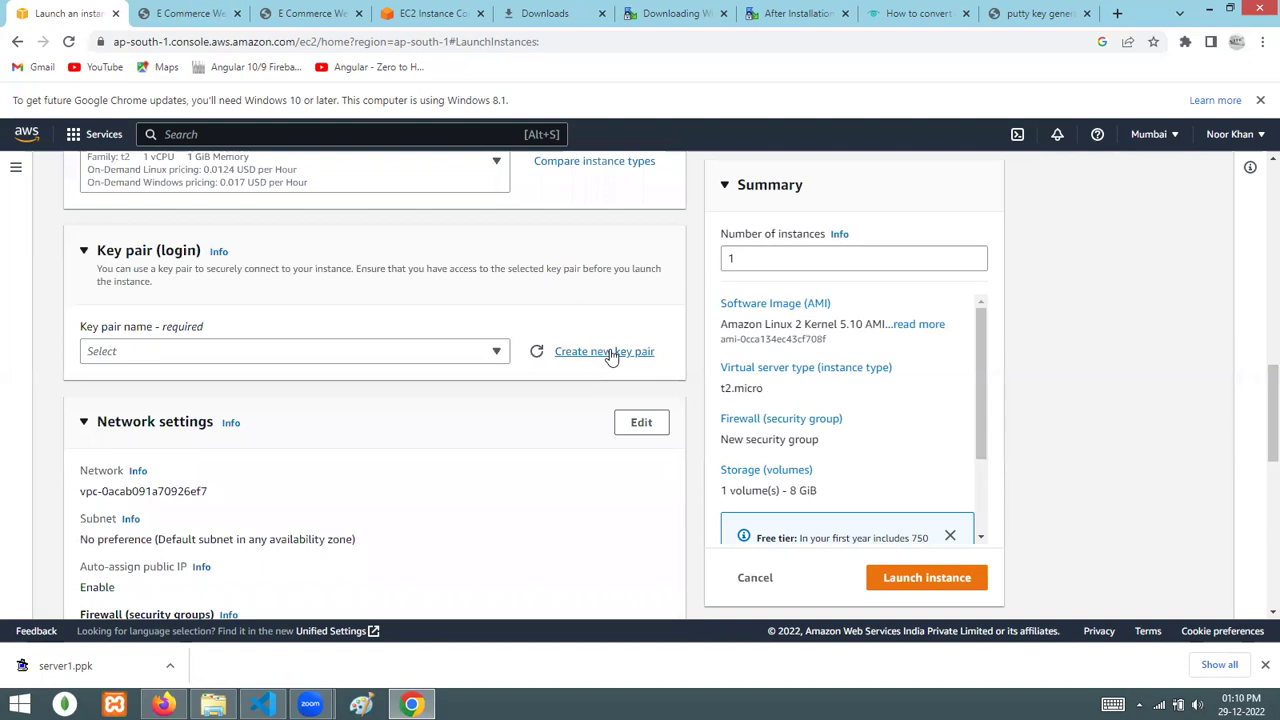
left_click(605, 352)
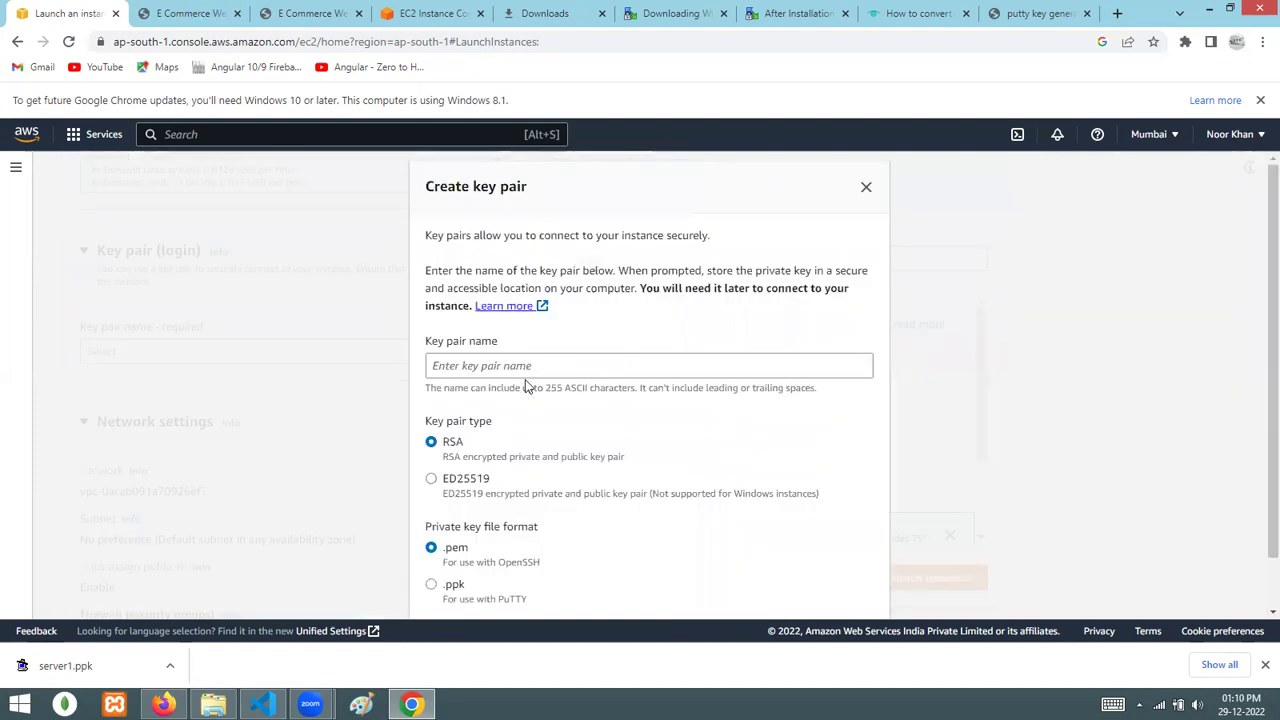
left_click(518, 366)
type("S")
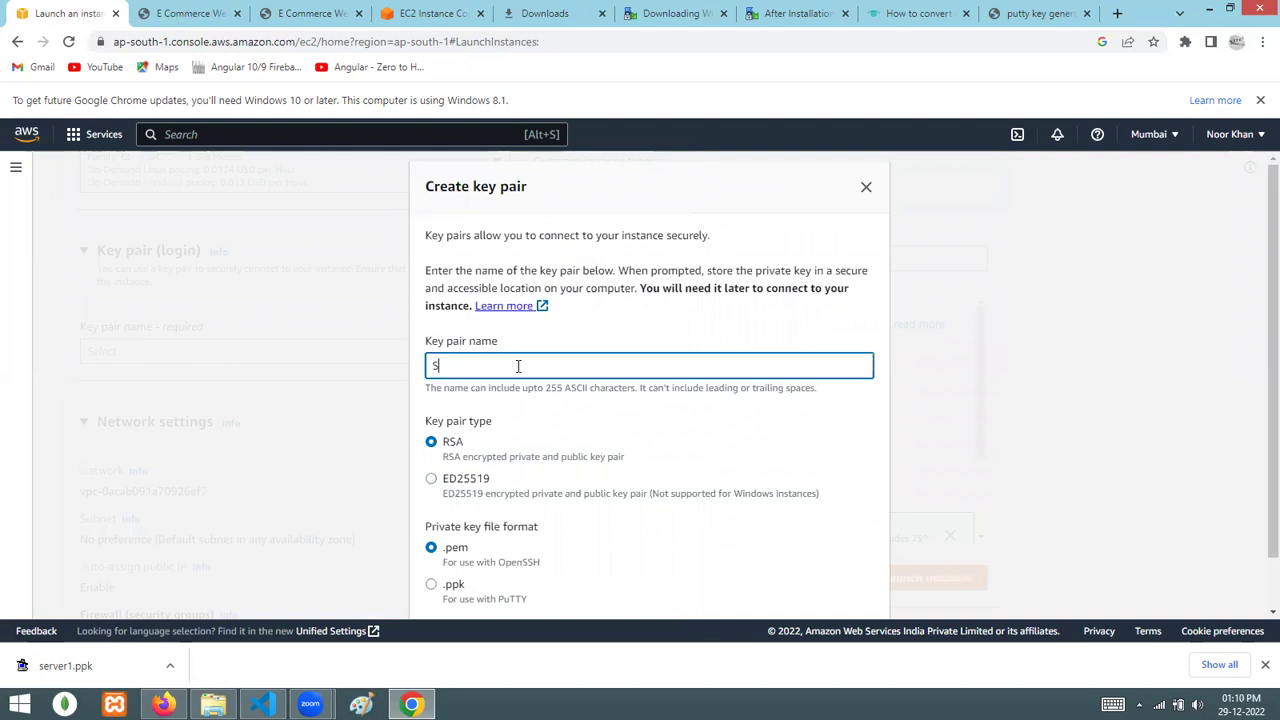
type("ERVER2")
scroll(518, 366, "down", 1)
left_click(432, 528)
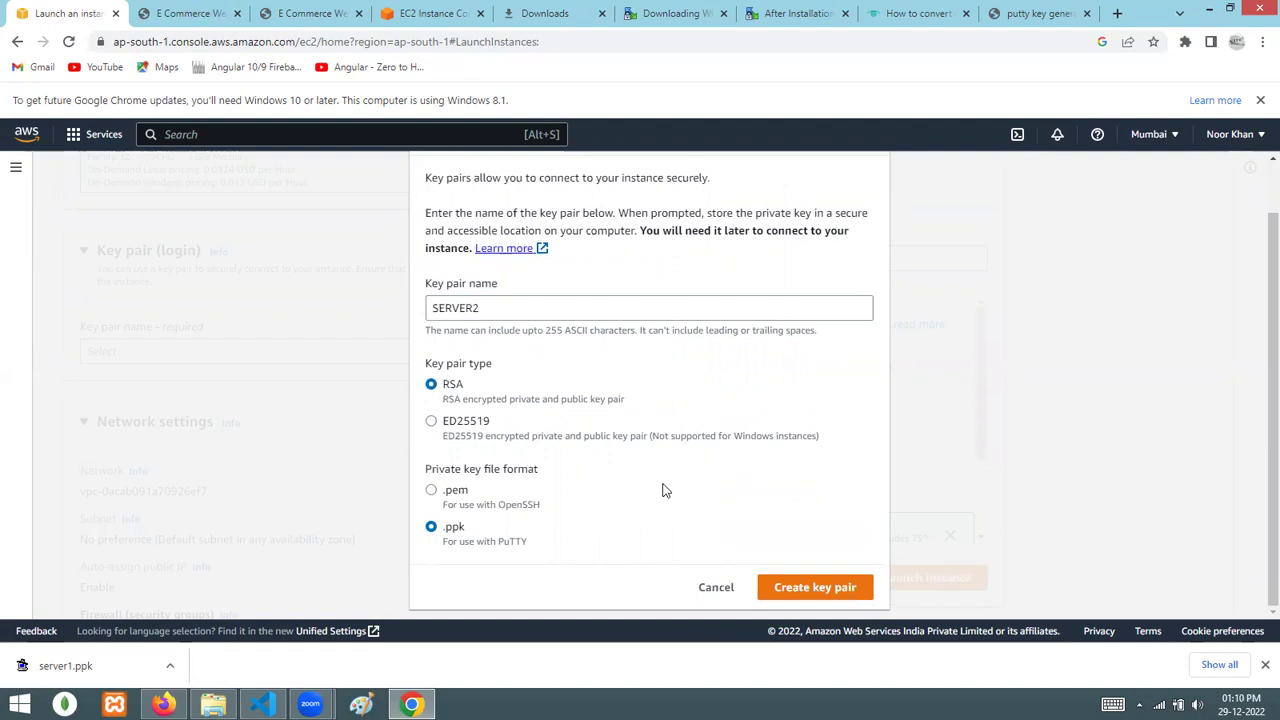
left_click(808, 586)
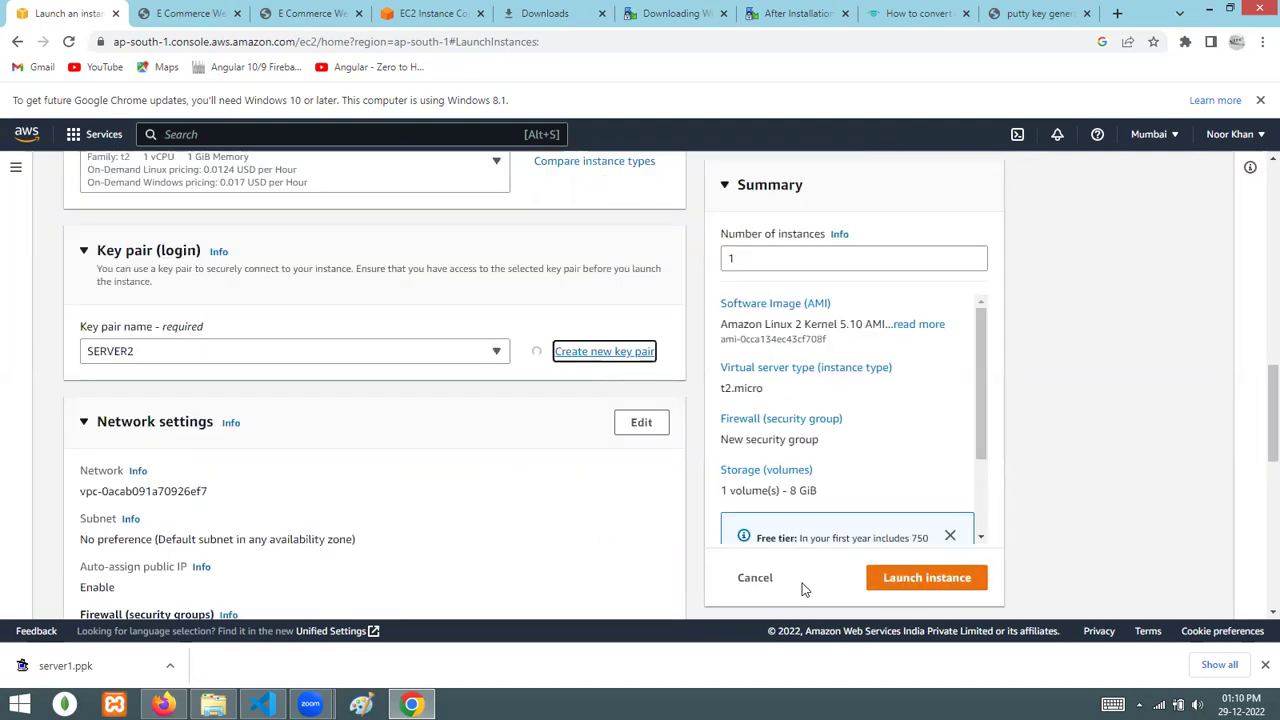
left_click(128, 676)
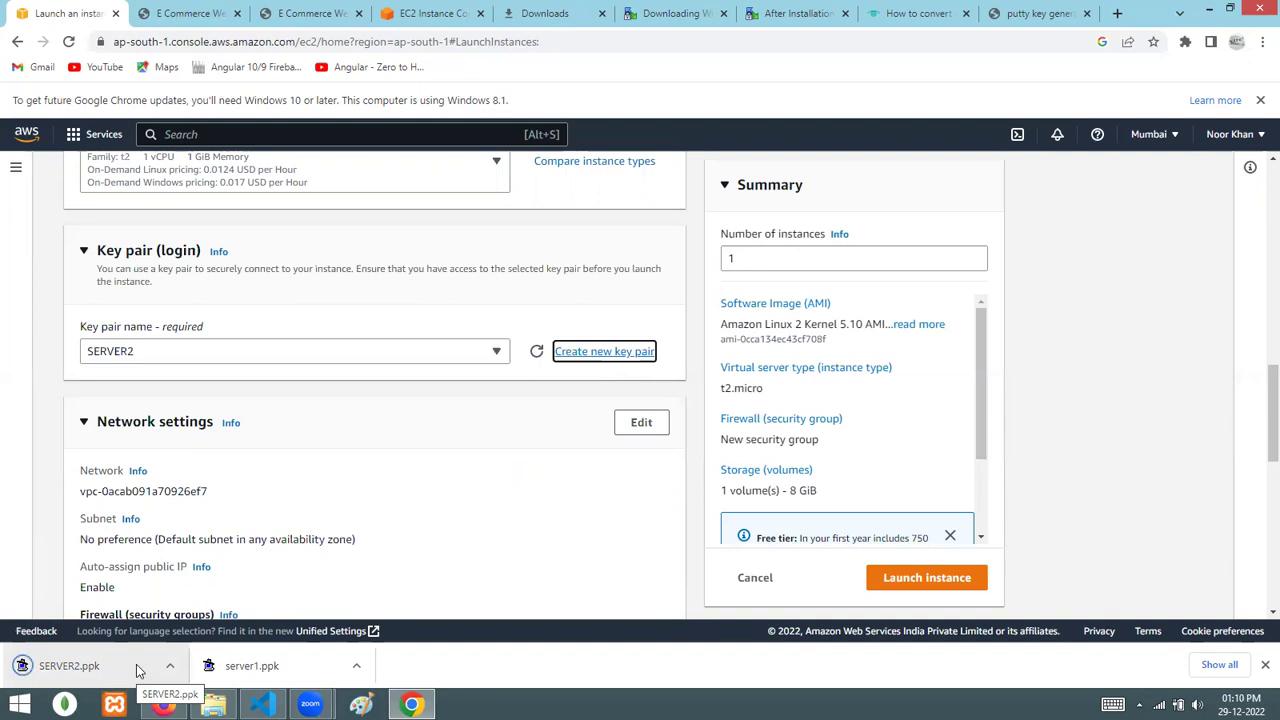
left_click(129, 660)
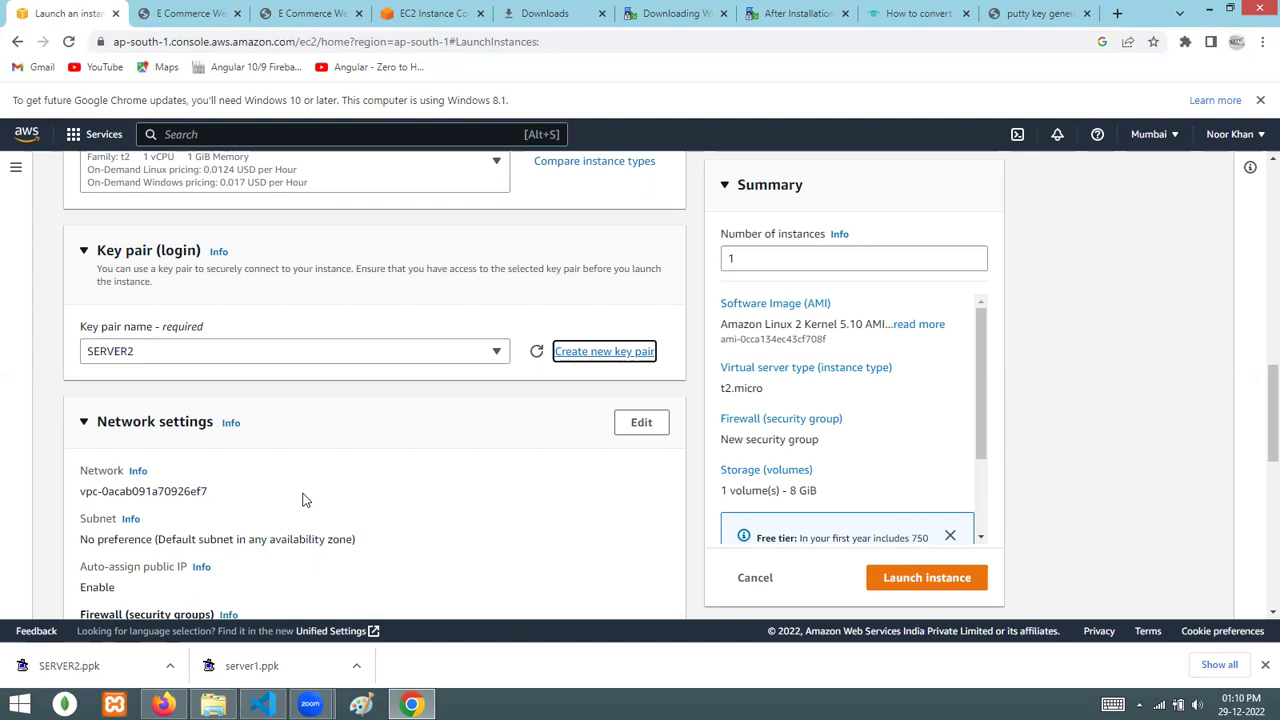
- Allow HTTPS and HTTP traffic from the internet in the new security group
scroll(305, 500, "down", 4)
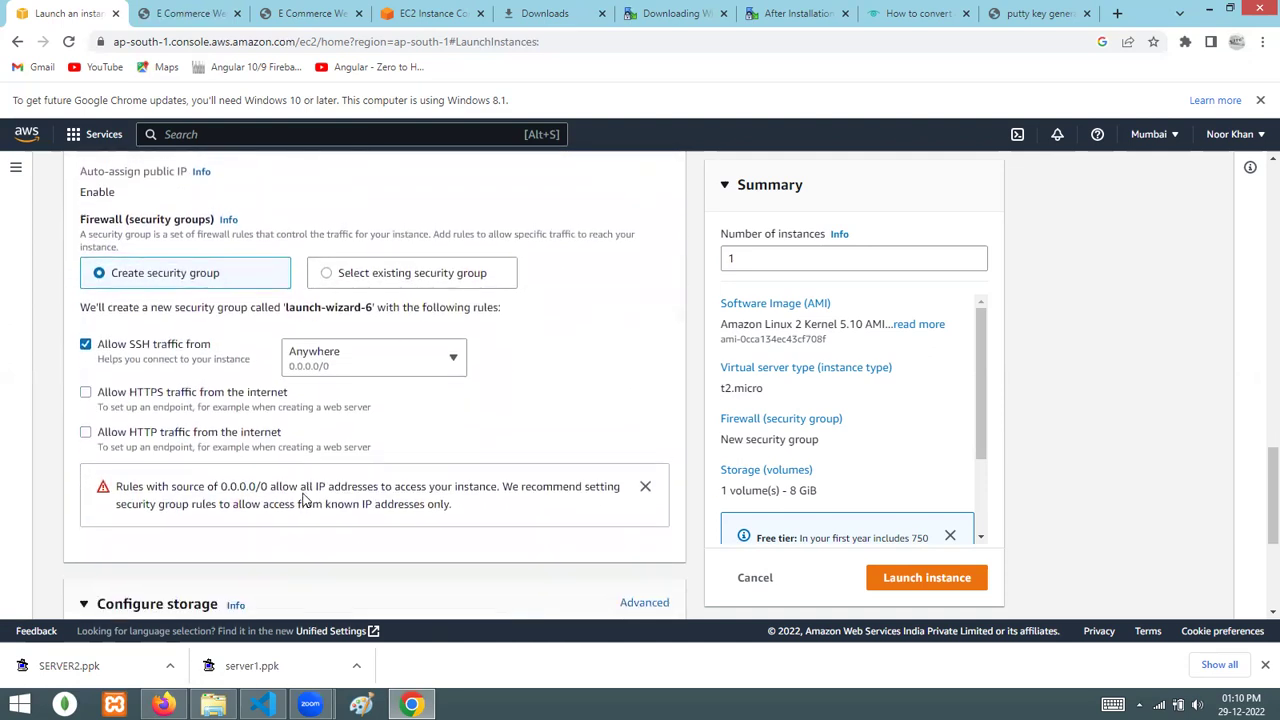
left_click(86, 389)
left_click(85, 428)
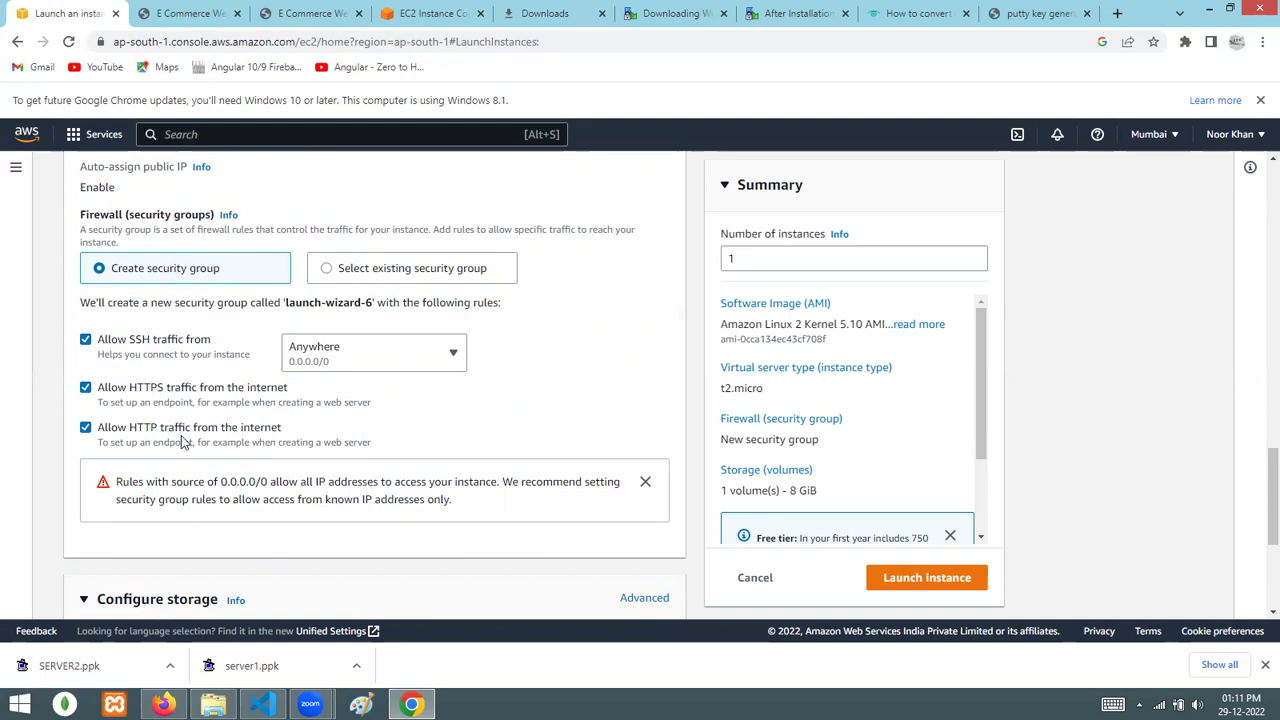
scroll(183, 442, "up", 3)
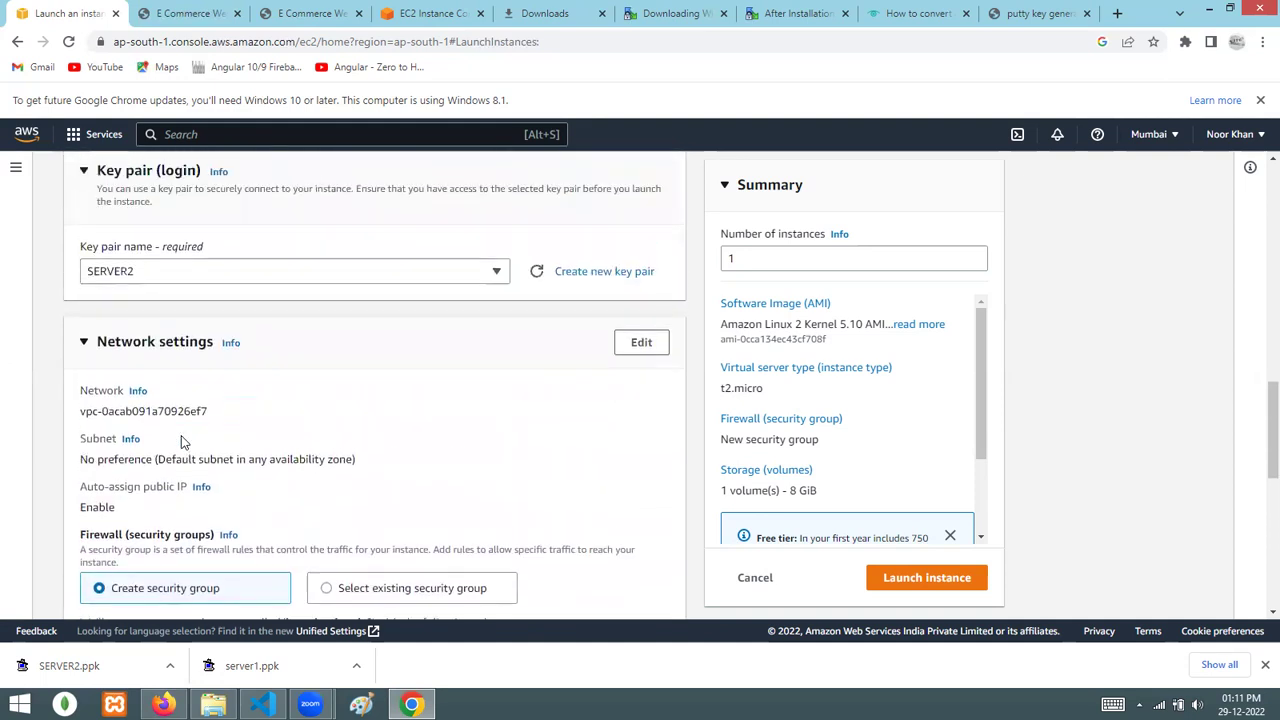
- Review the security group rules, the root volume storage settings and the free-tier limits in the launch summary
scroll(183, 442, "down", 3)
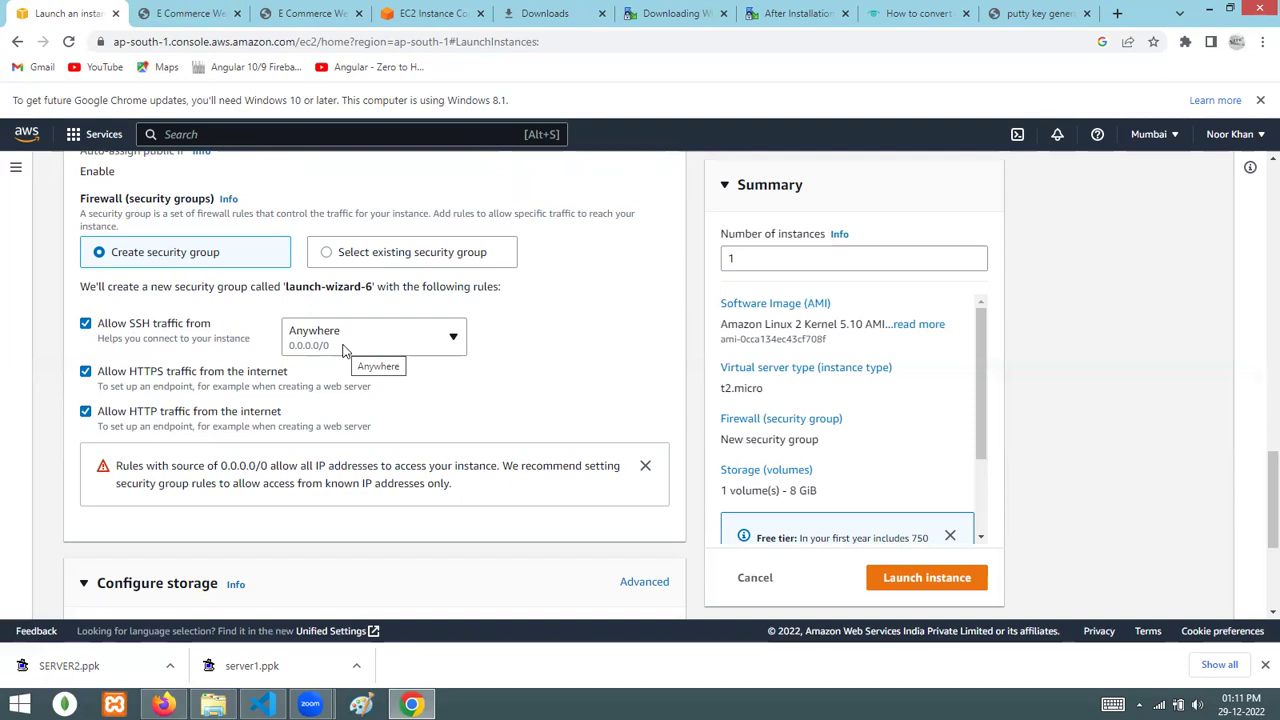
scroll(343, 350, "down", 3)
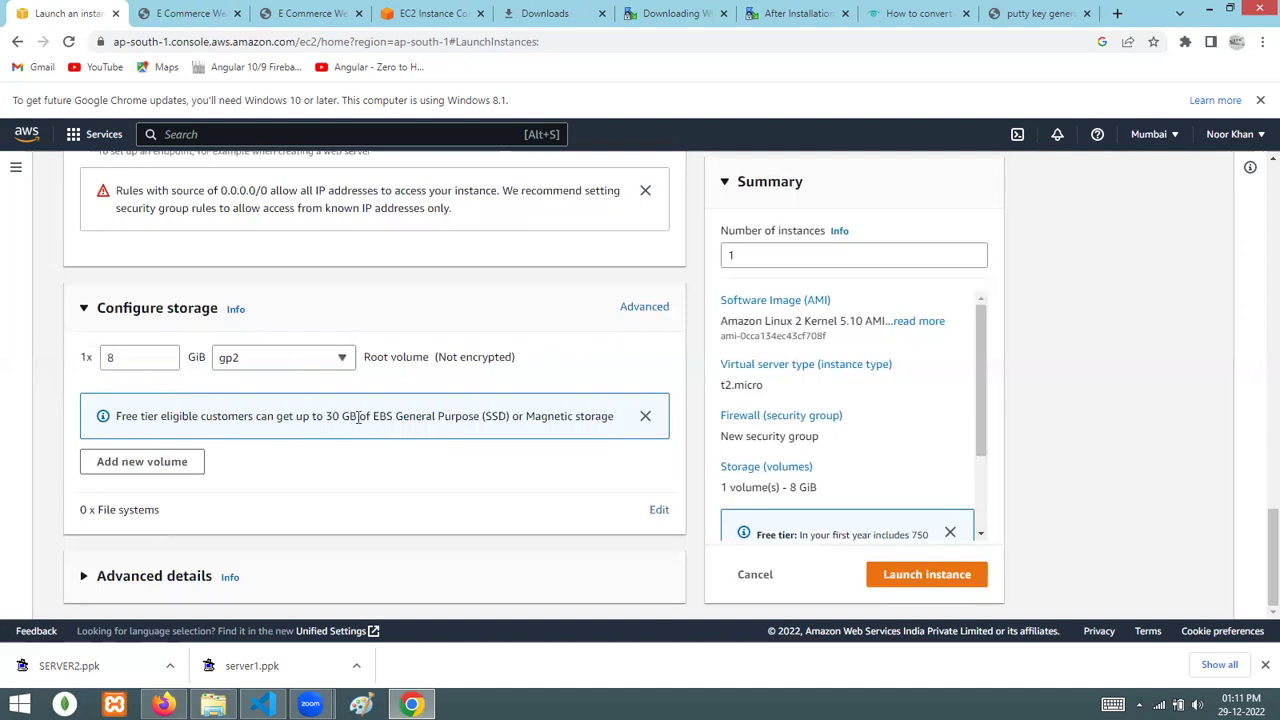
left_click_drag(482, 420, 581, 413)
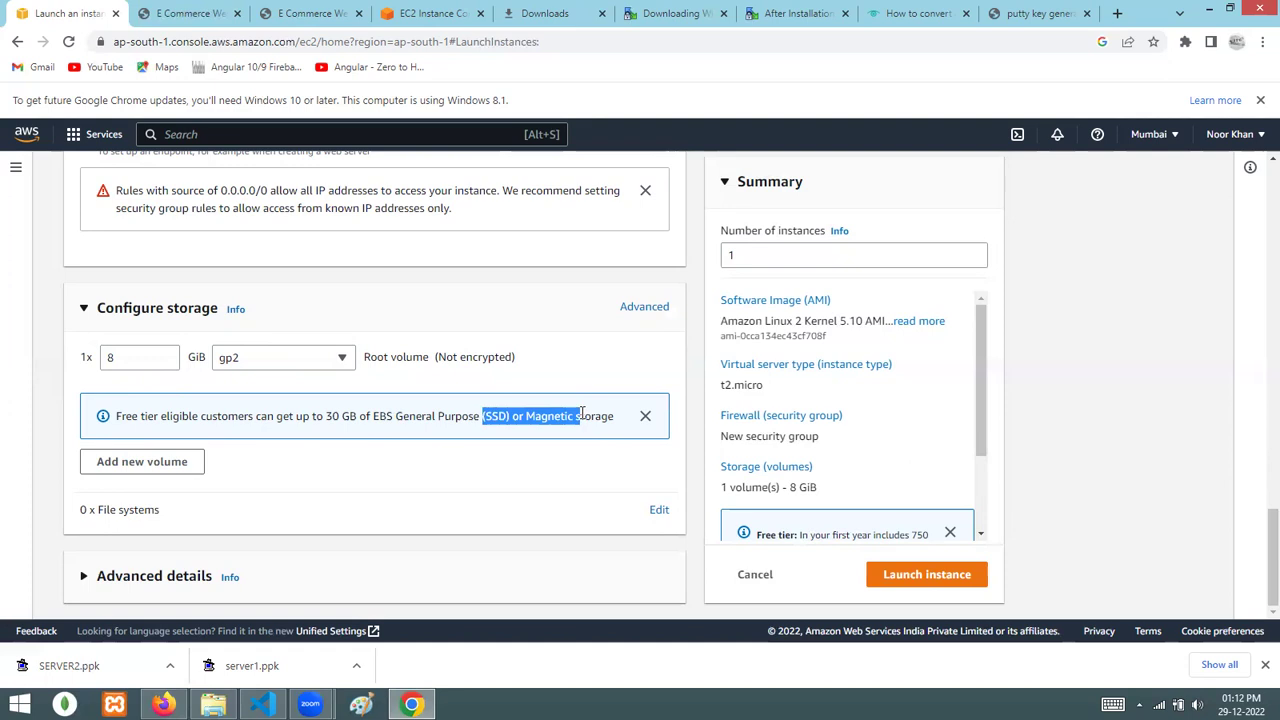
left_click(503, 476)
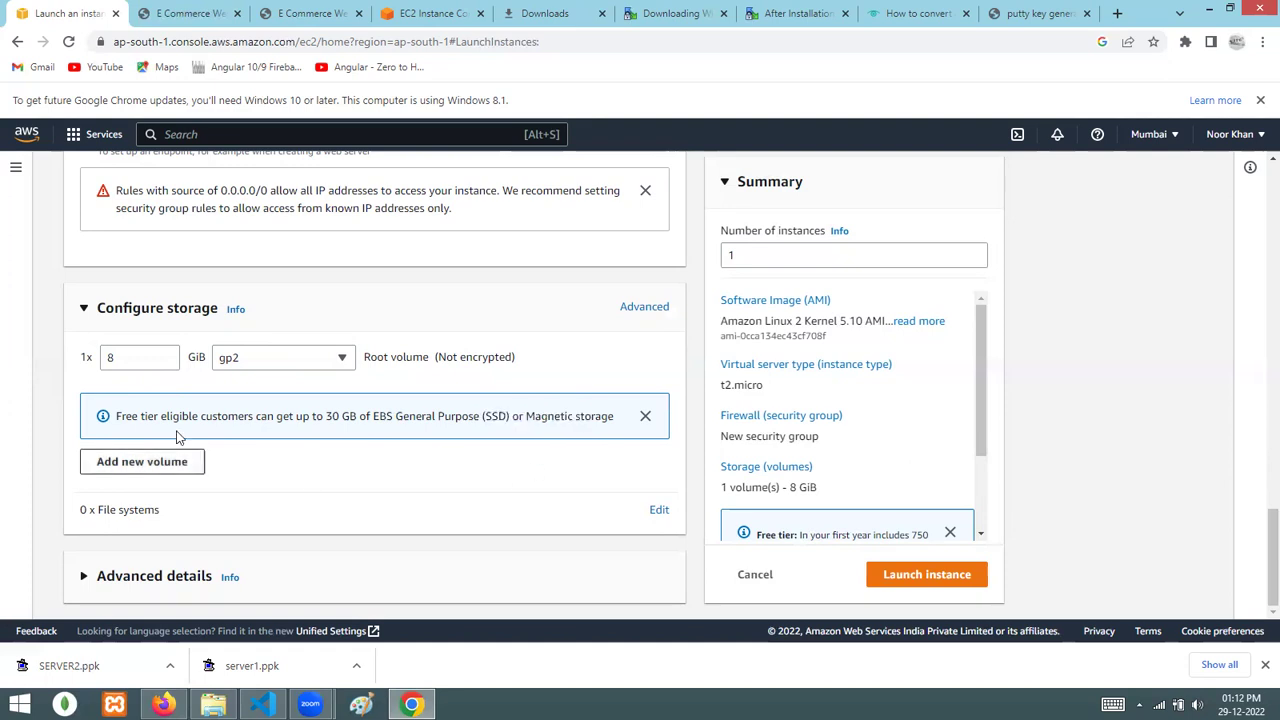
scroll(776, 392, "down", 2)
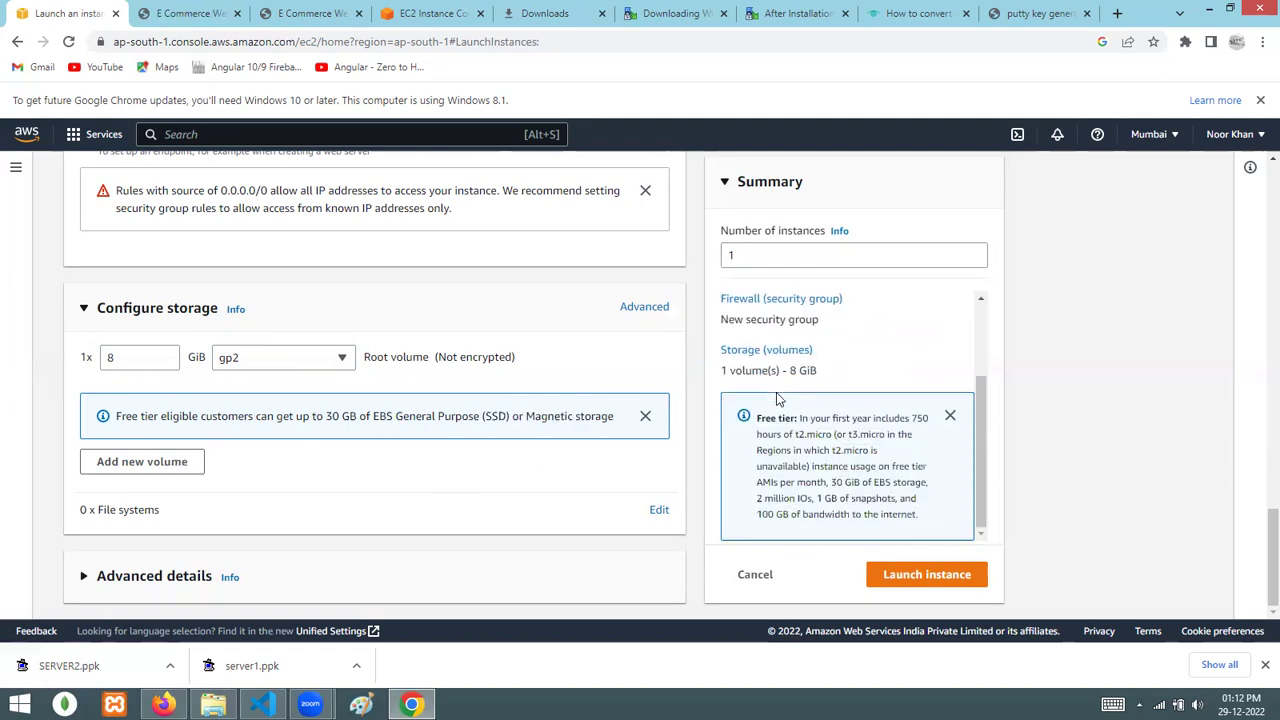
left_click_drag(808, 418, 922, 420)
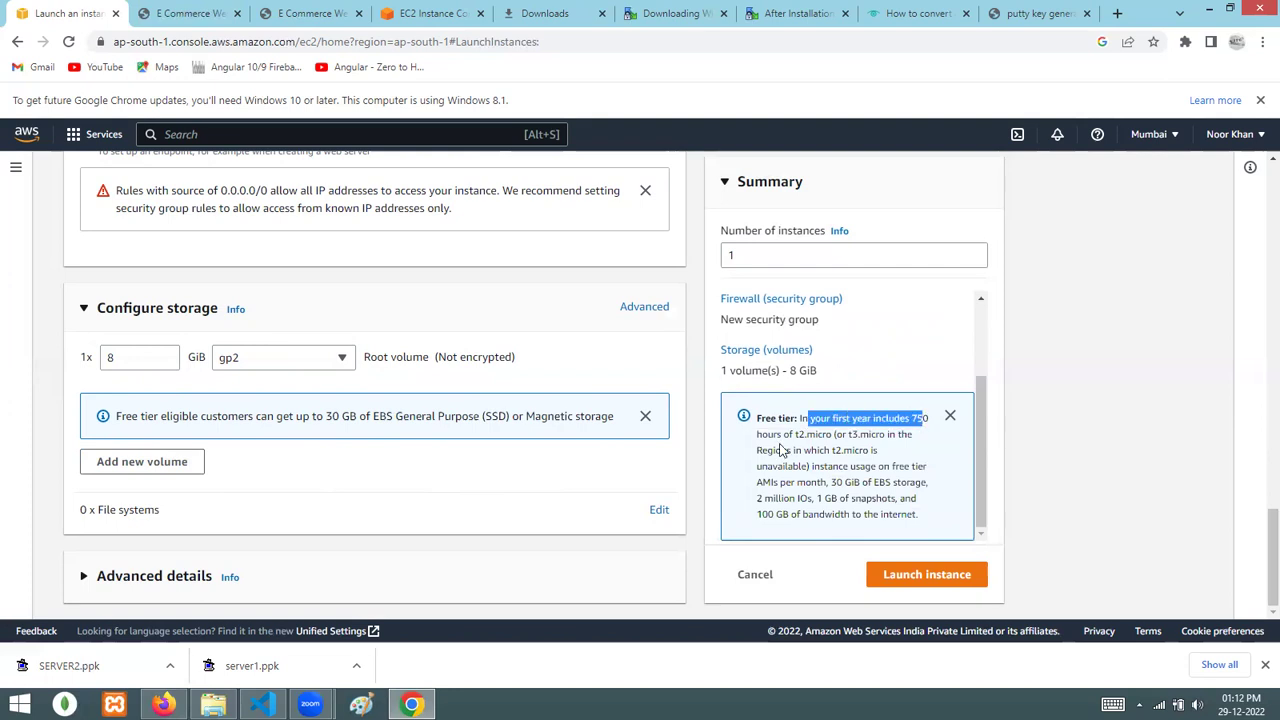
left_click_drag(789, 434, 886, 434)
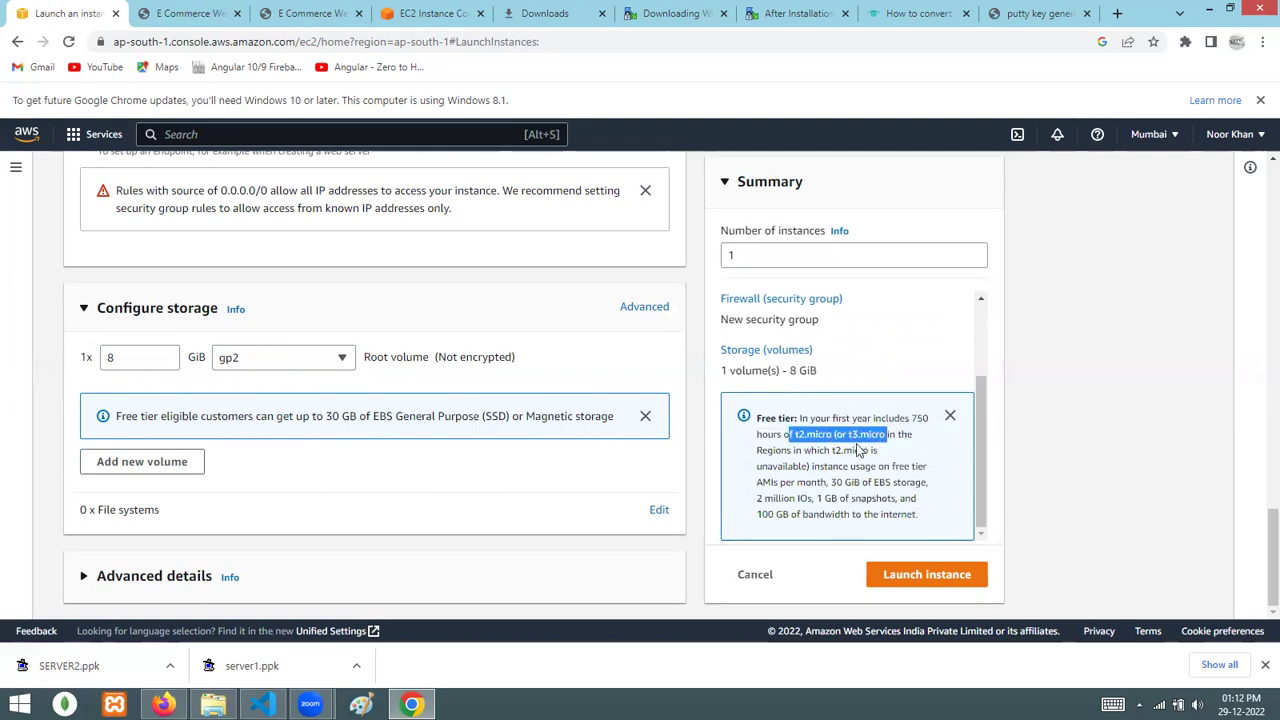
left_click_drag(820, 466, 910, 466)
left_click_drag(803, 482, 910, 483)
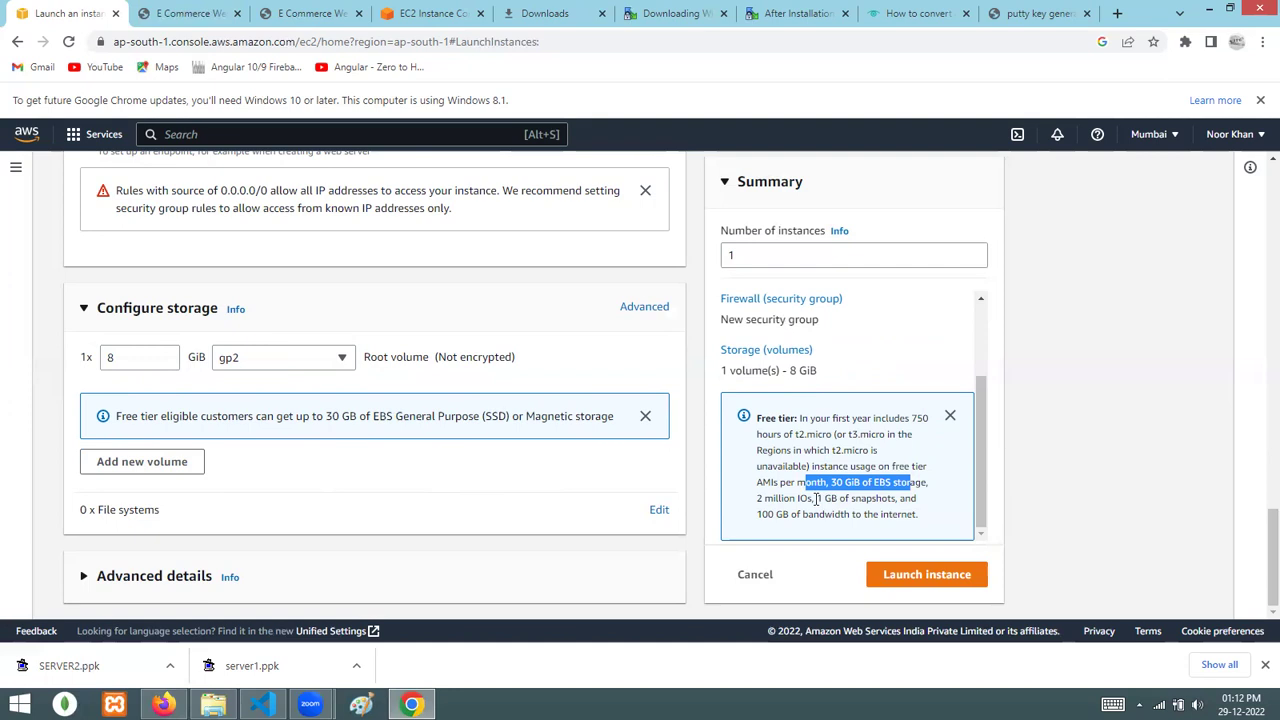
left_click_drag(764, 498, 885, 517)
left_click(845, 500)
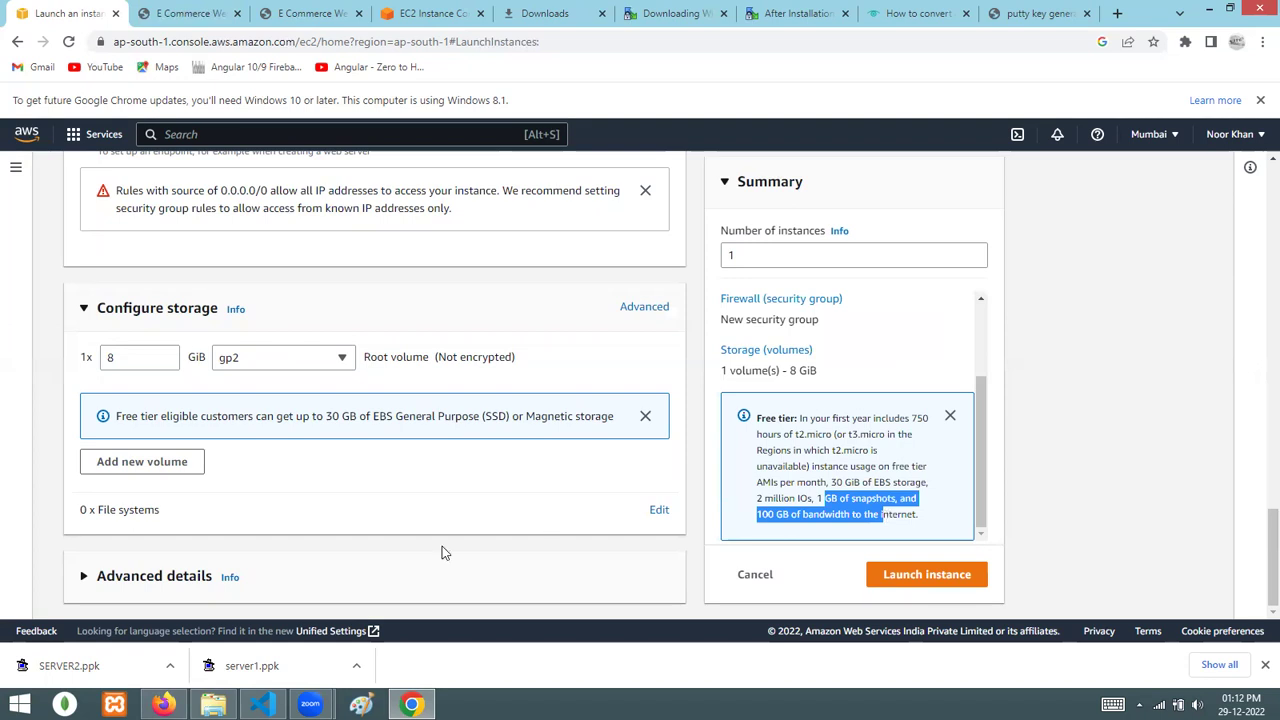
- Launch the instance, deselect Server1 in the instances list and open the details of SERVER2
left_click(896, 578)
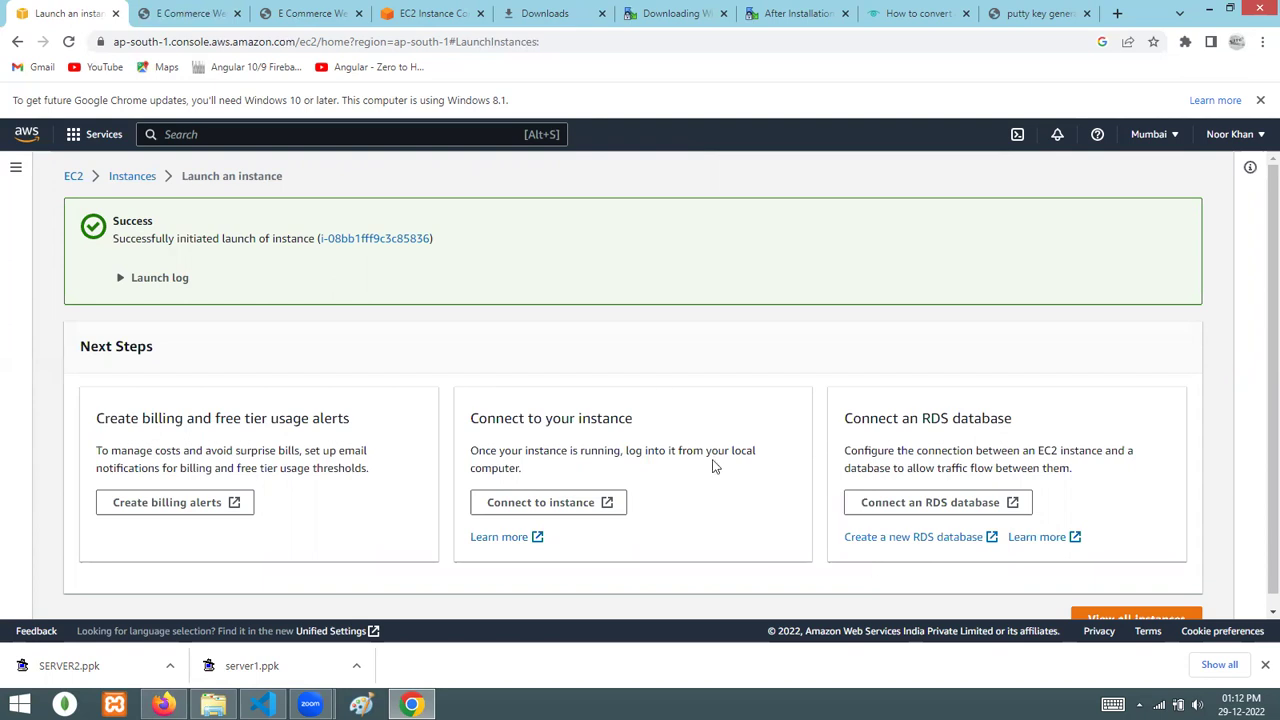
left_click(132, 180)
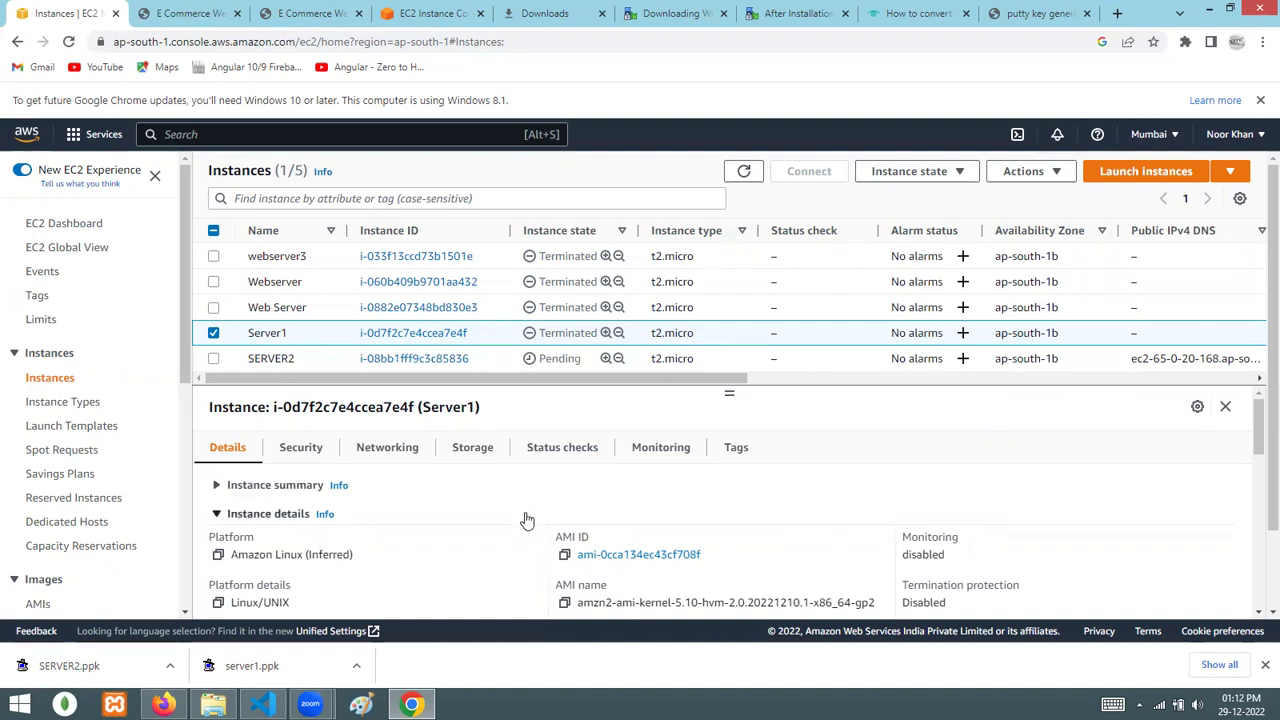
left_click(213, 333)
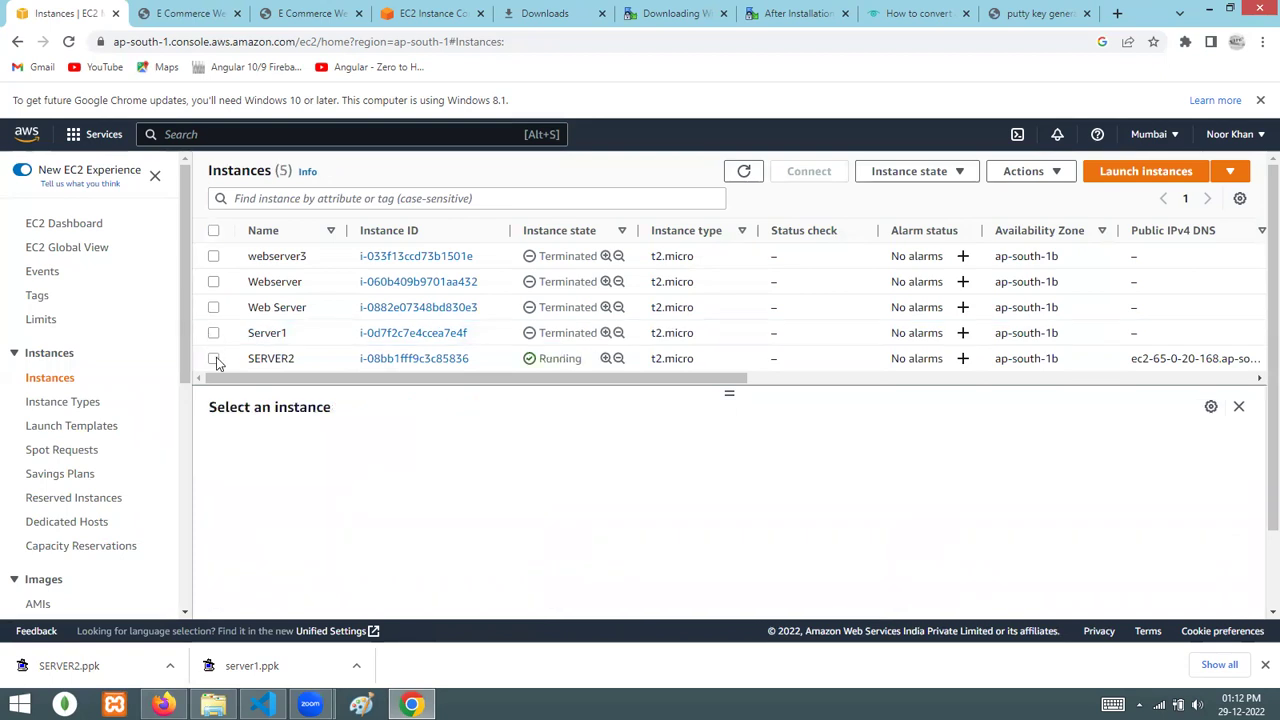
left_click(418, 360)
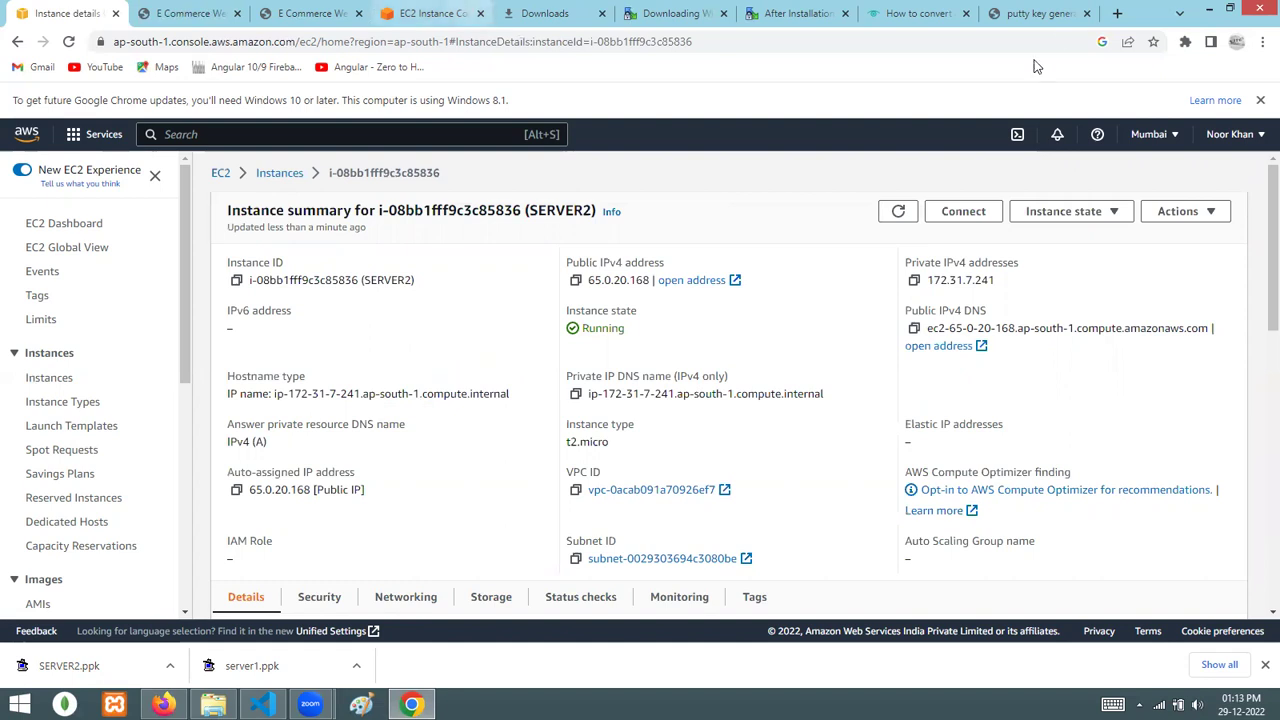
- Search Google for "httpd service" in a new browser tab and look over the results
left_click(1118, 10)
type("httpd")
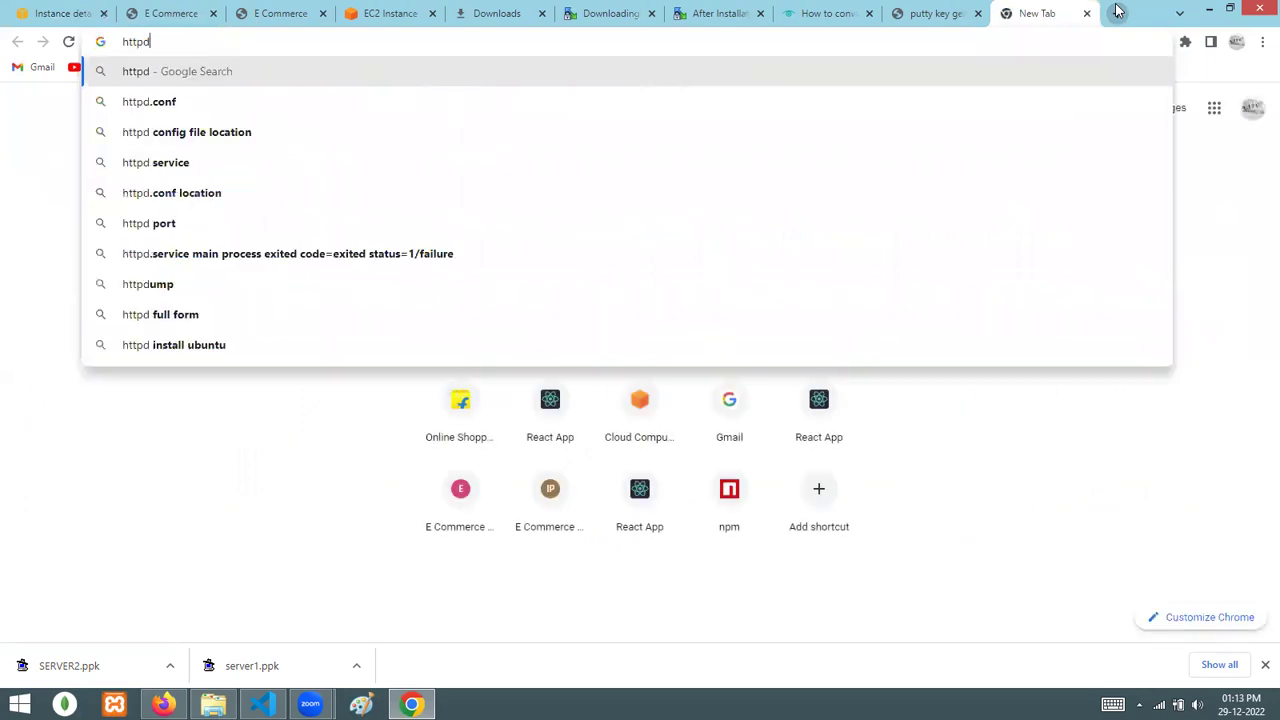
key("Down")
key("Down")
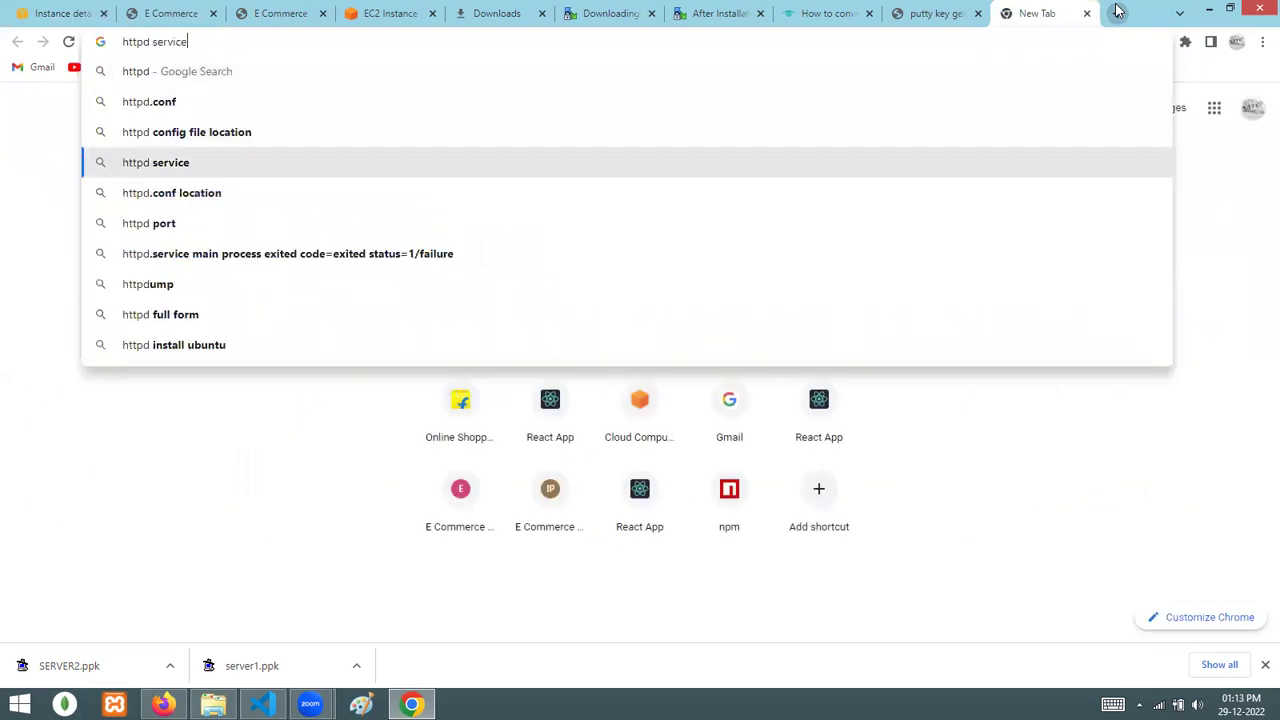
key("Return")
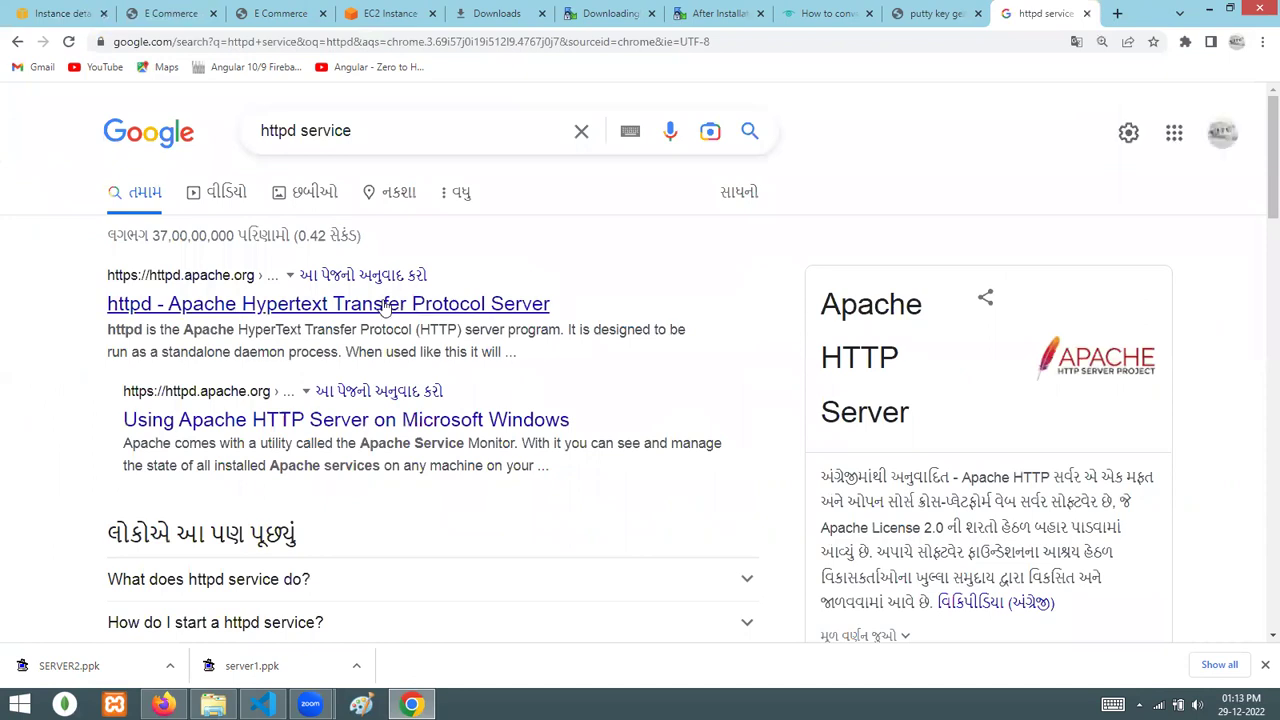
scroll(295, 422, "down", 1)
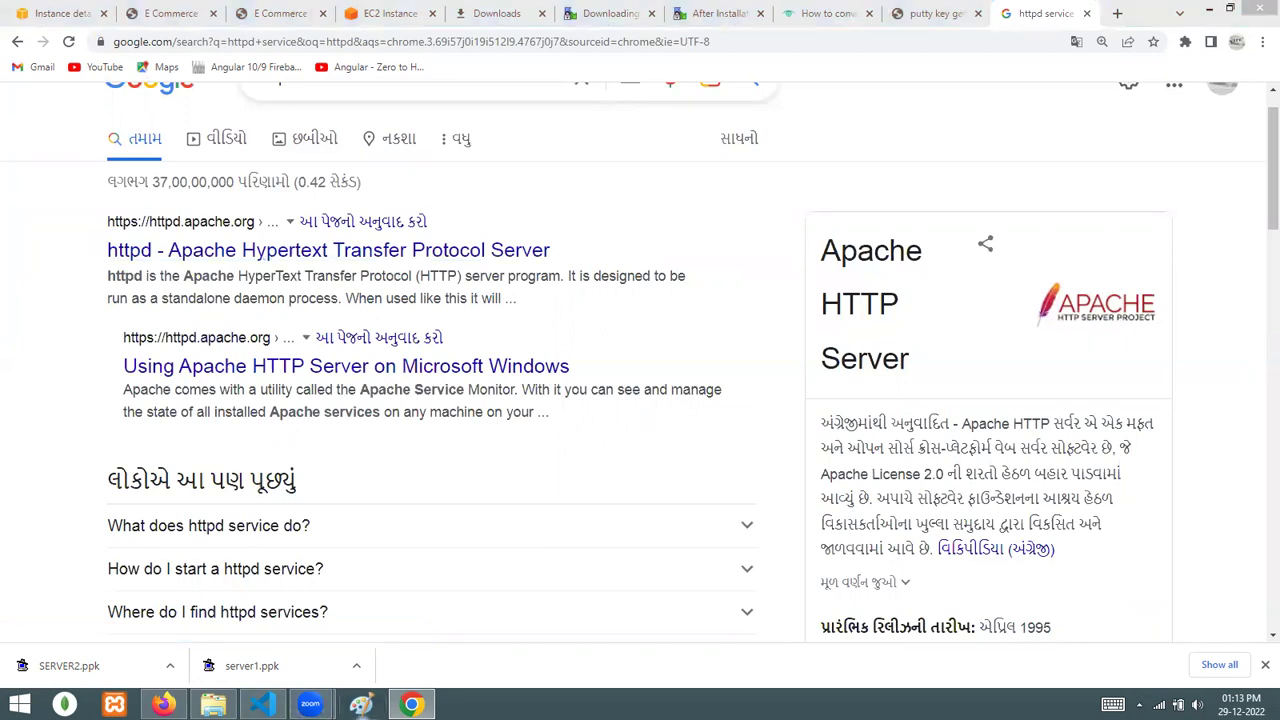
- Switch to Paint, draw a wide rectangle about 847 × 104 px and label it "system - cpu - instance"
key("alt+Tab")
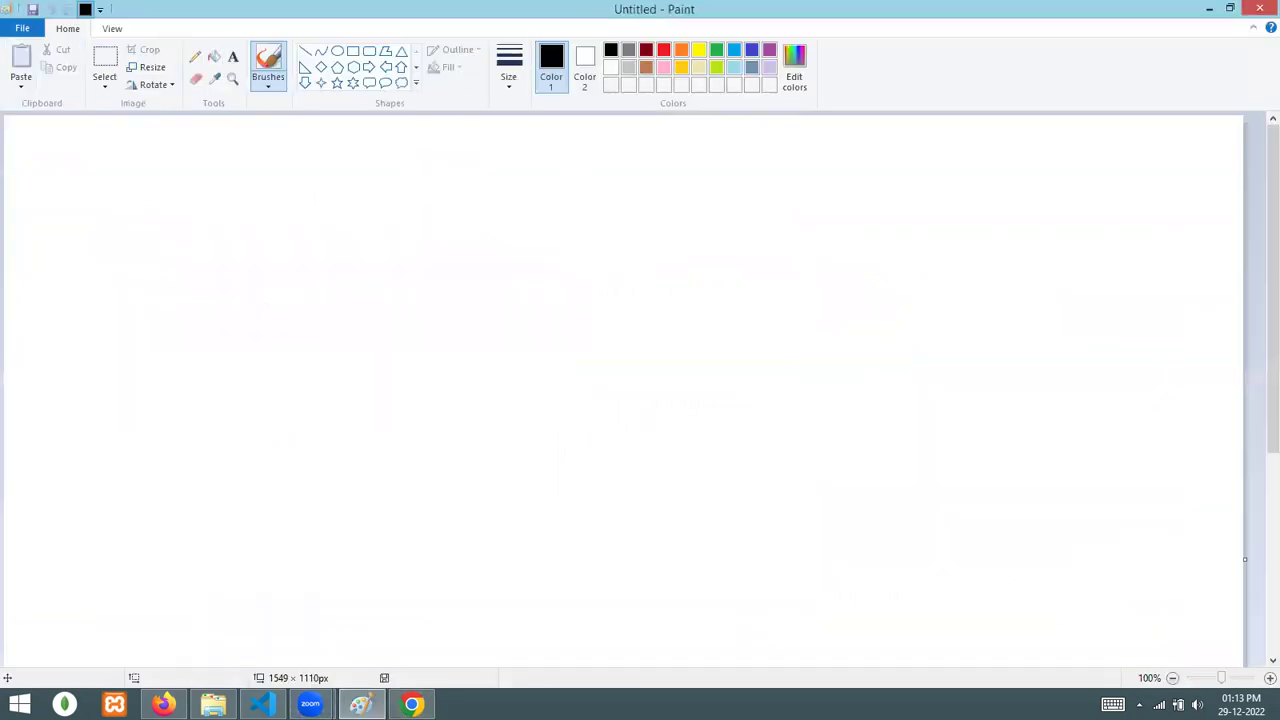
left_click(352, 55)
mouse_move(280, 389)
left_mouse_down()
mouse_move(740, 480)
mouse_move(957, 471)
left_mouse_up()
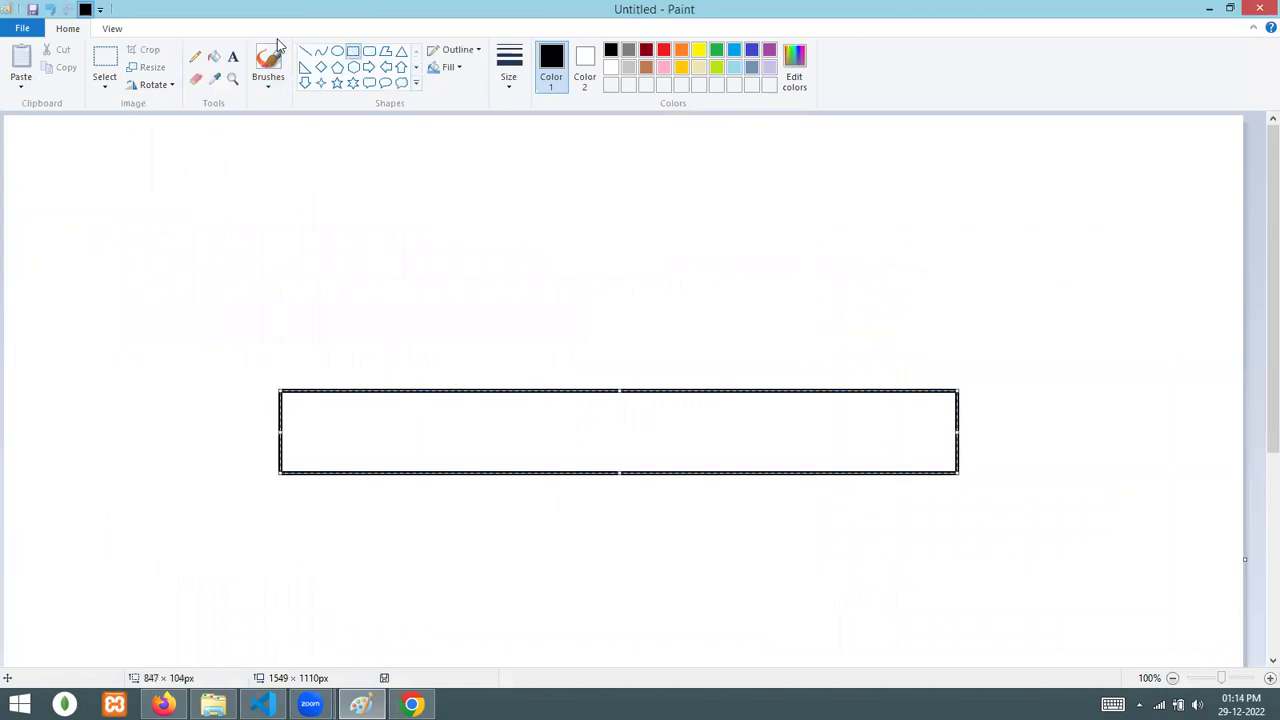
left_click(233, 56)
left_click_drag(310, 418, 806, 609)
type("S")
type("te")
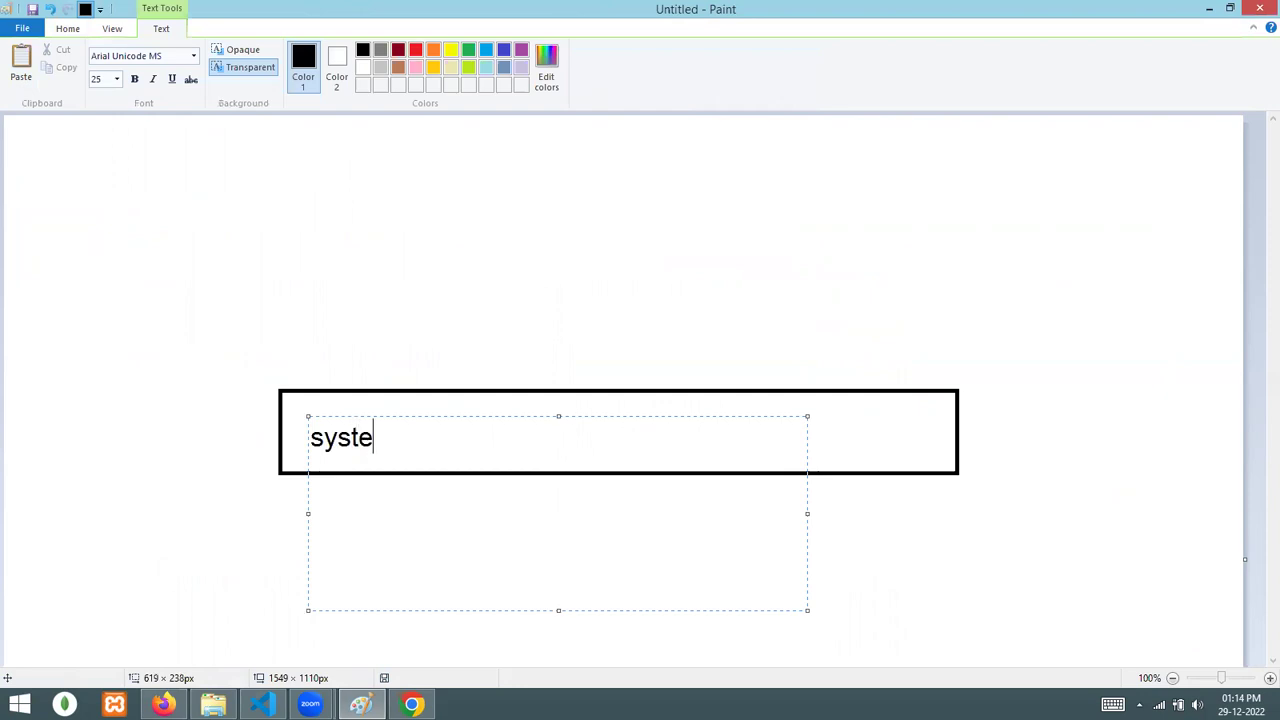
type("m - cpu - in")
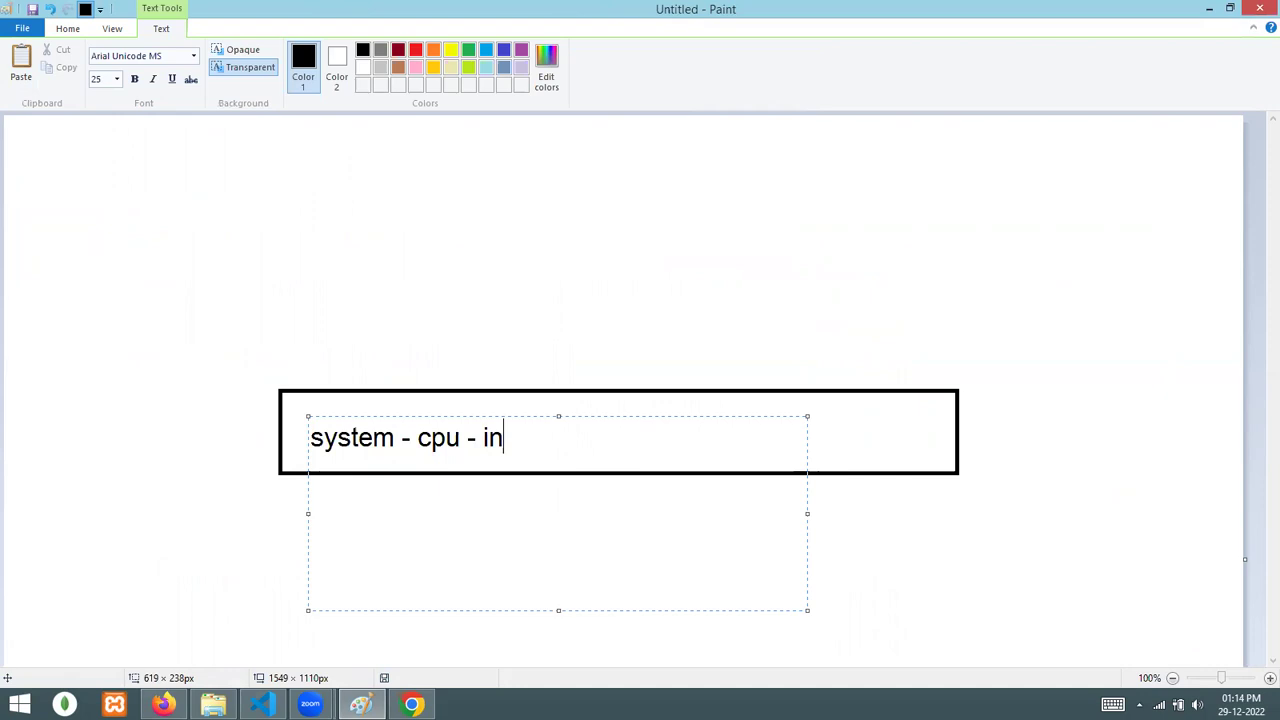
type("stance")
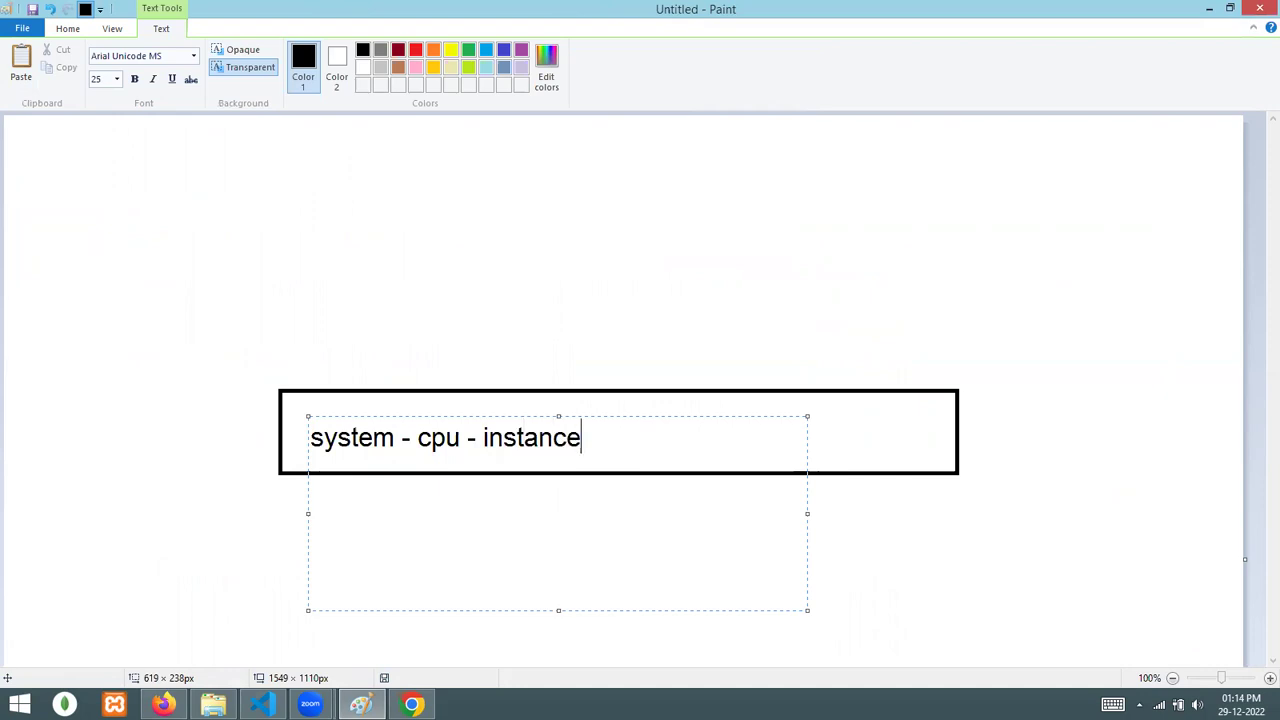
left_click(440, 302)
left_click(440, 302)
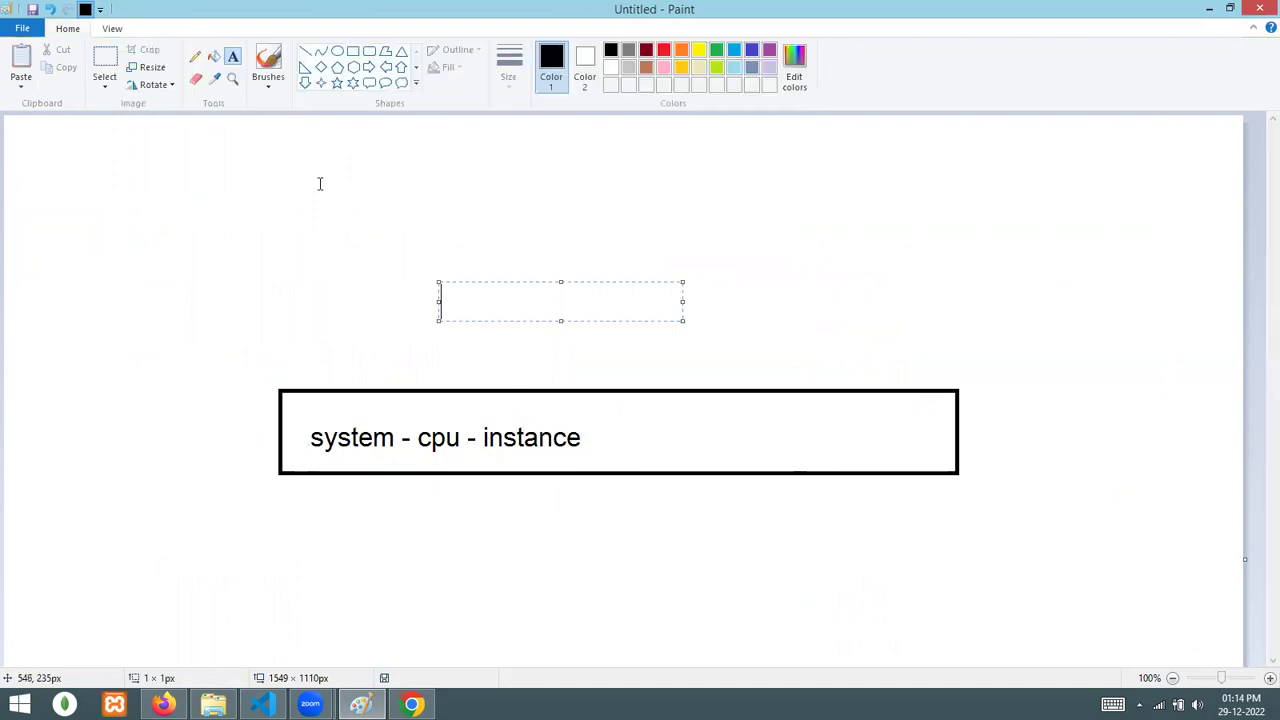
key("Escape")
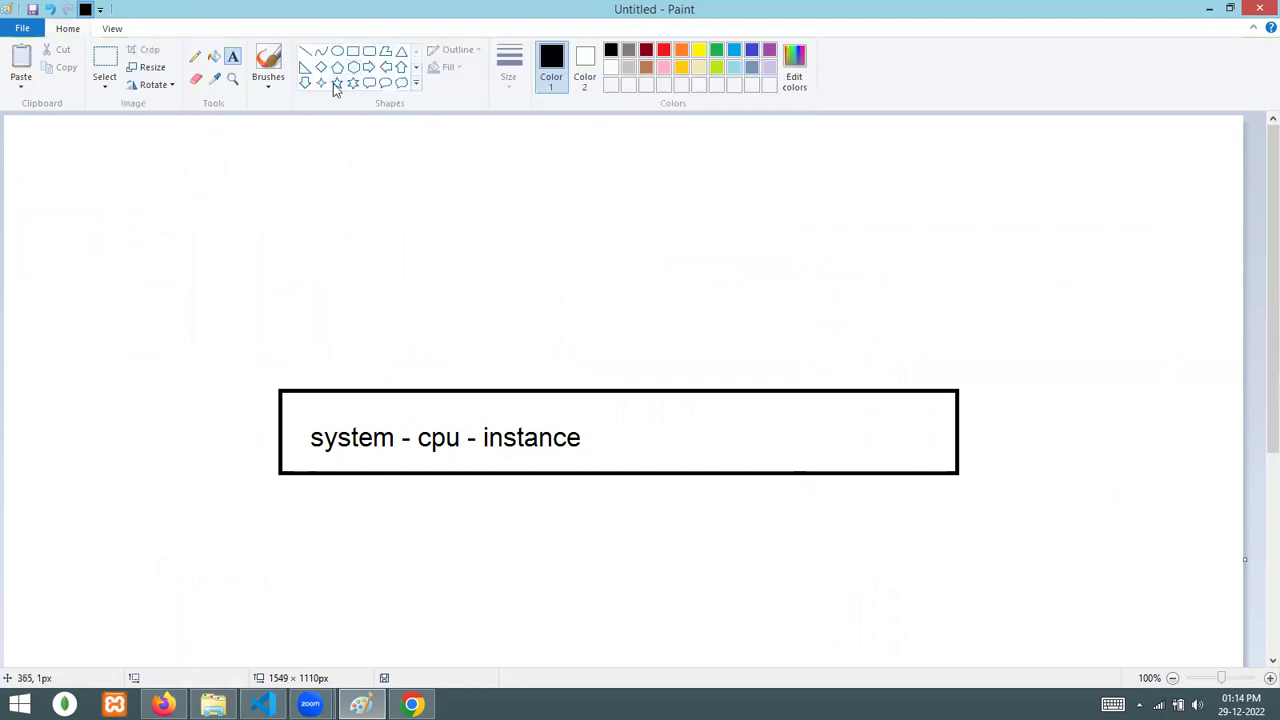
- Draw a rectangle about 703 × 88 px on top of the system box and label it "httpd - apache - web server"
left_click(352, 51)
left_click_drag(338, 320, 900, 390)
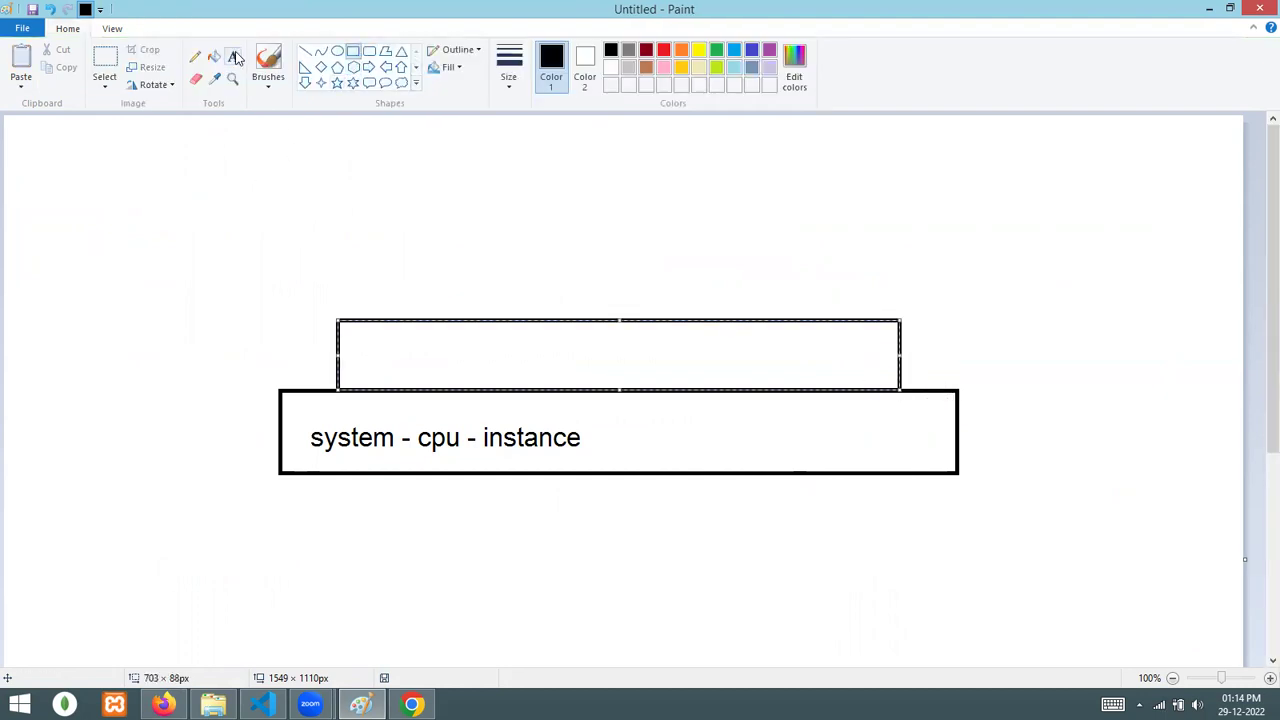
left_click(233, 56)
left_click_drag(378, 338, 859, 575)
type("httpd")
key("BackSpace")
key("BackSpace")
type("pd - apache - web server")
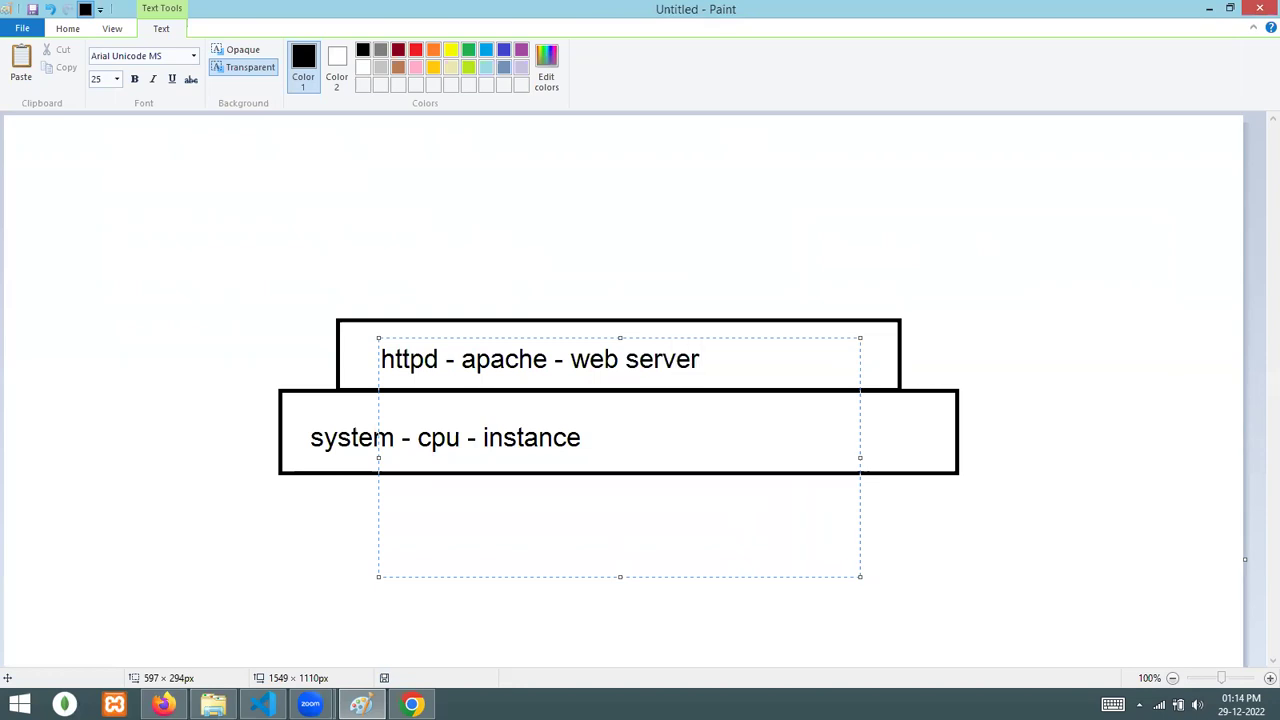
left_click(1043, 320)
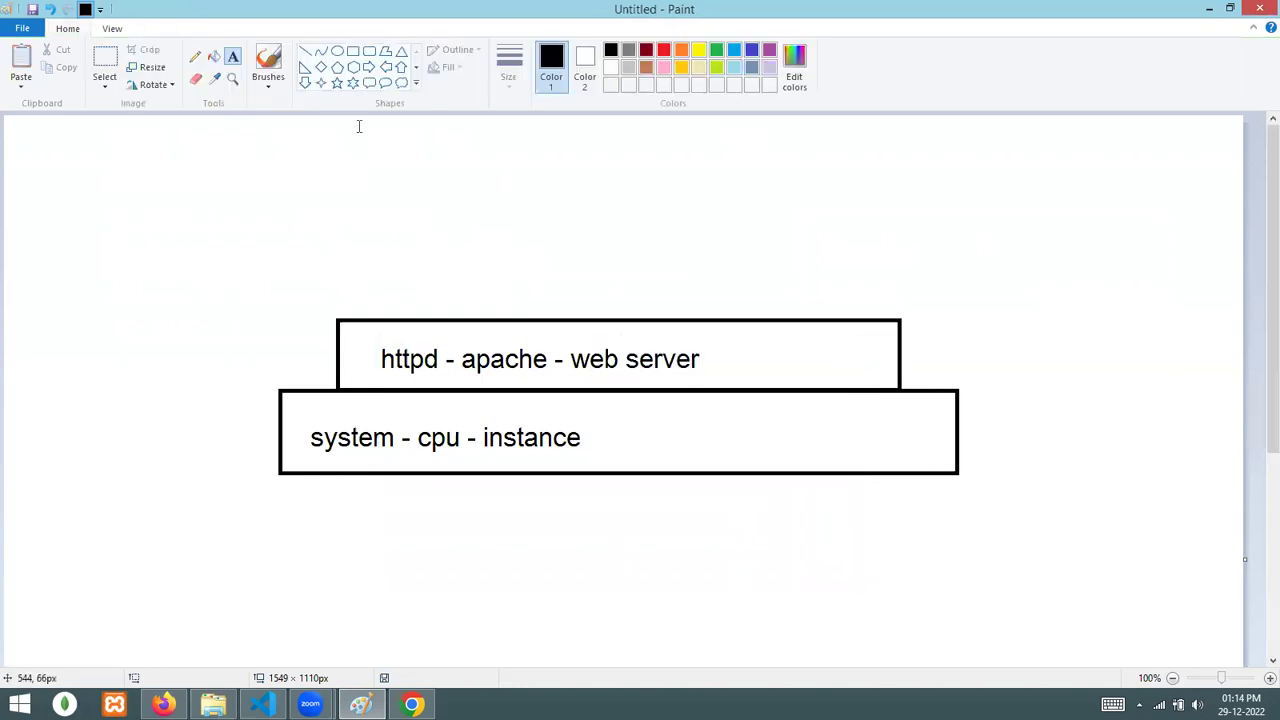
- Draw a rectangle about 325 × 80 px on top of the httpd box and label it "sites / code"
left_click(353, 51)
left_click_drag(470, 254, 732, 318)
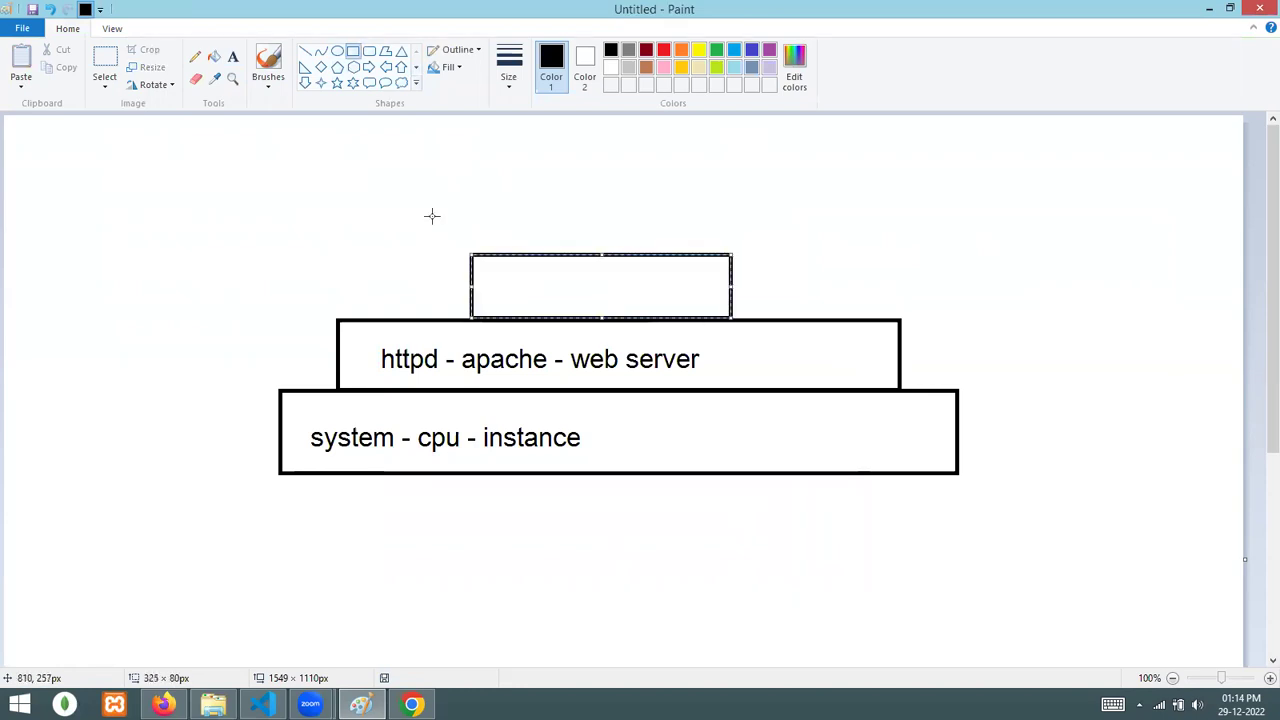
left_click(233, 57)
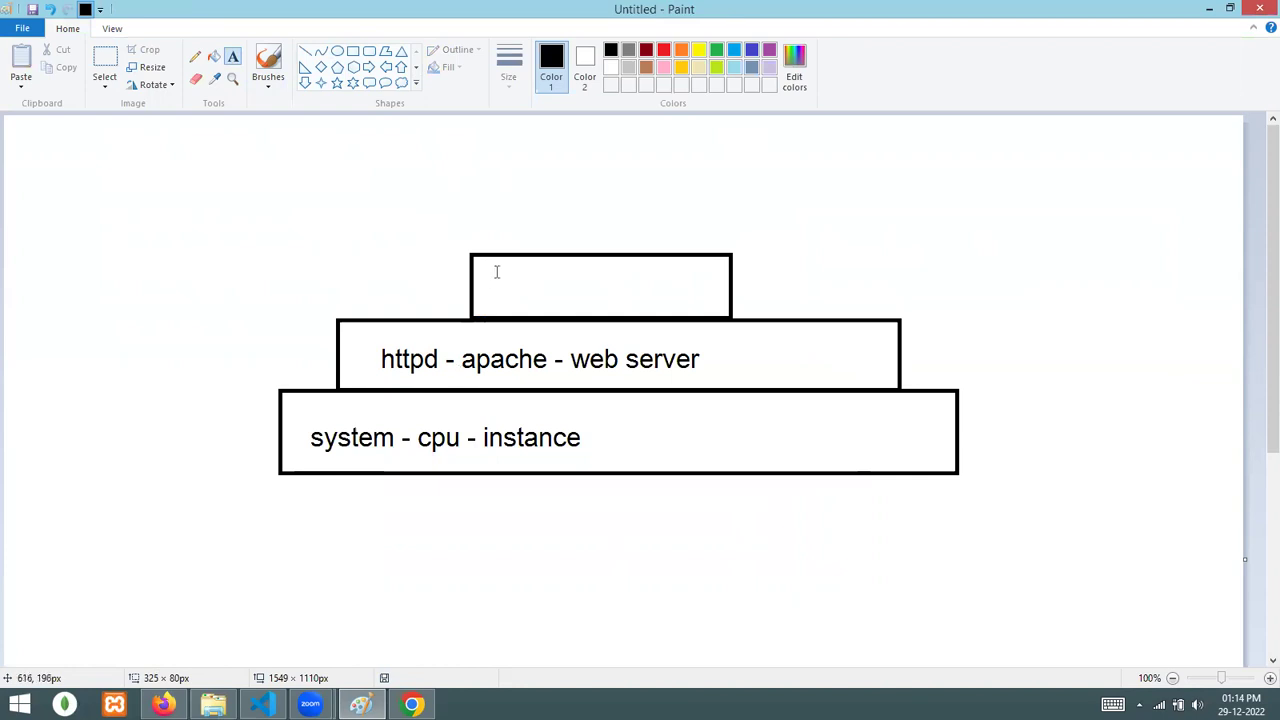
left_click_drag(494, 270, 930, 505)
type("s")
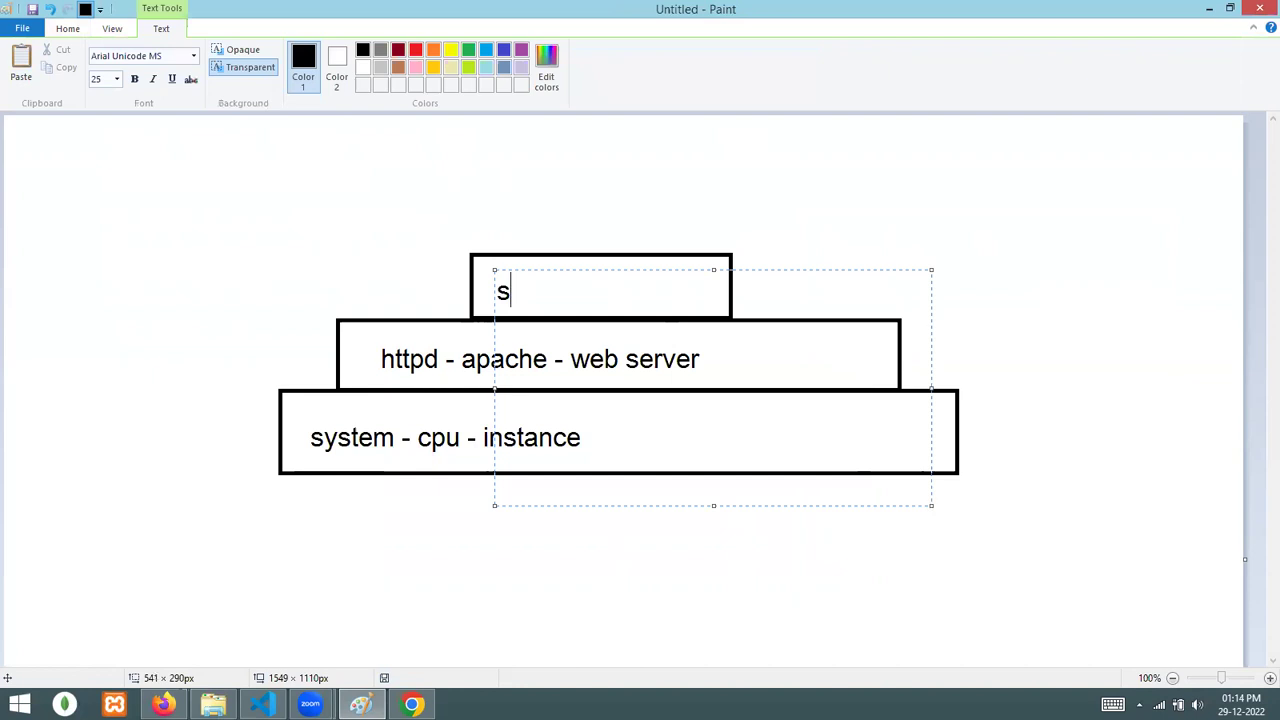
type("ites / code")
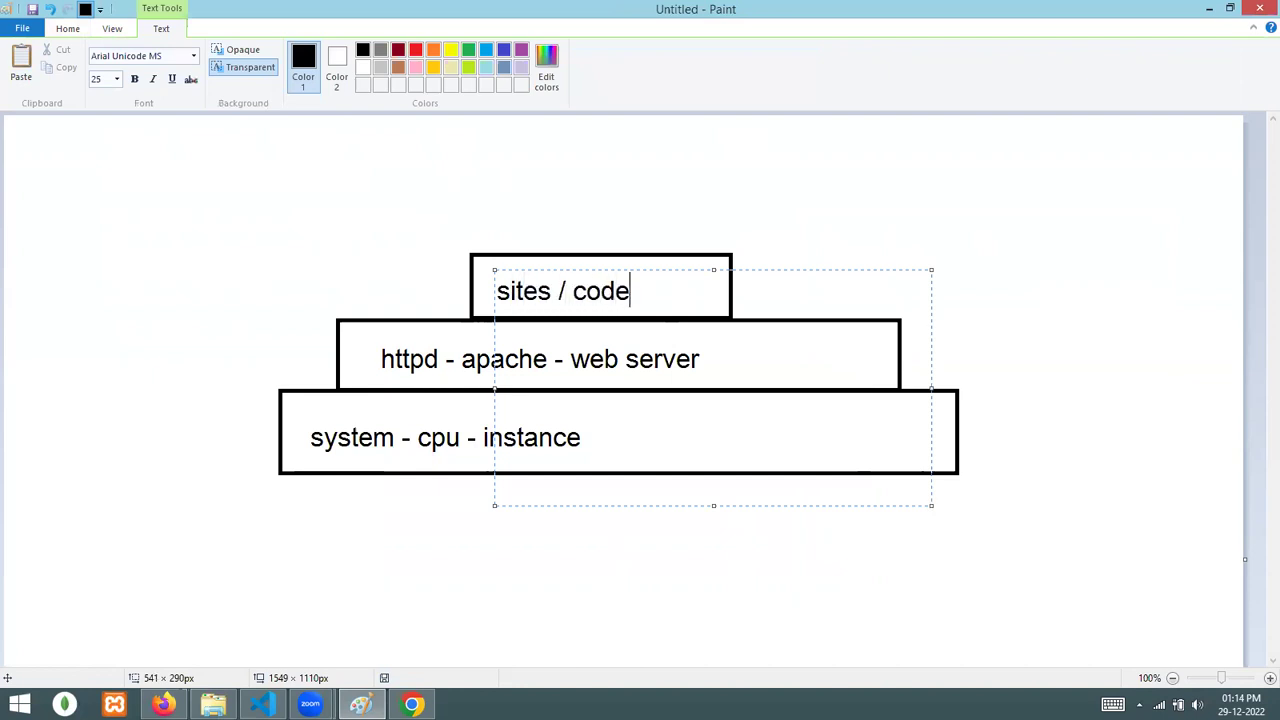
left_click(589, 531)
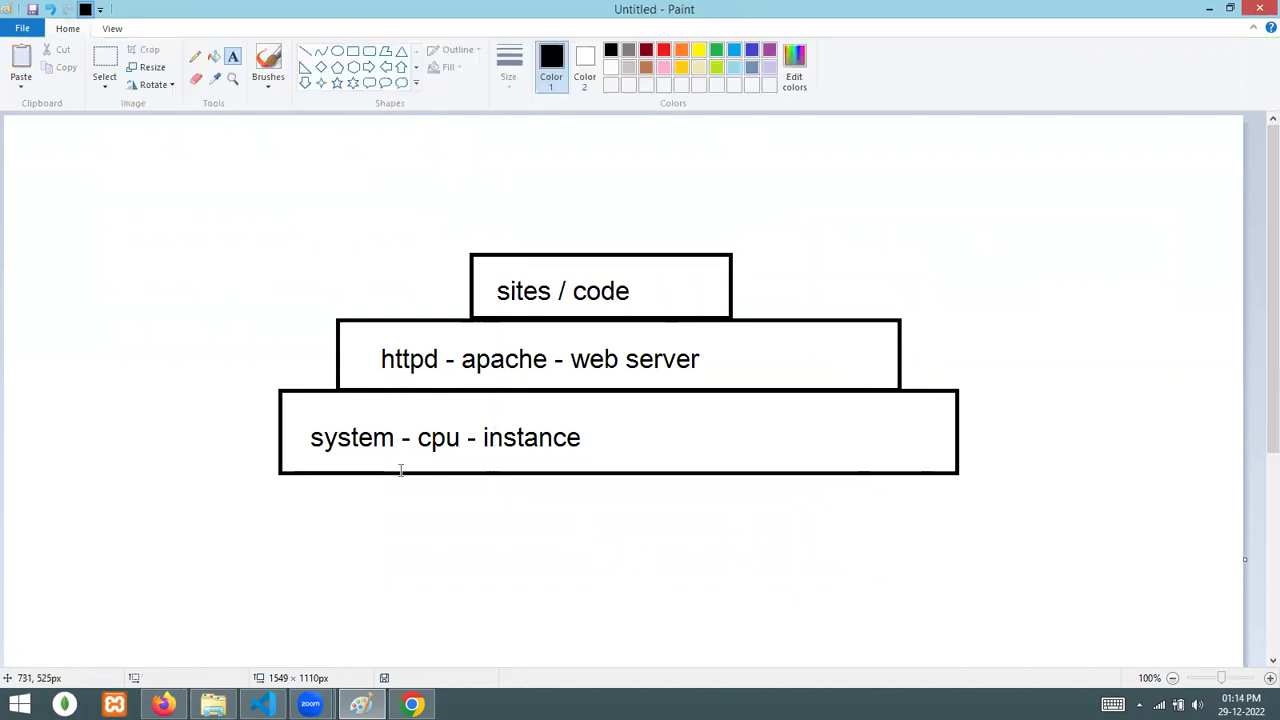
- Draw freehand tick marks beside all three boxes with the Pencil and circle the word "httpd"
left_click(196, 58)
left_click_drag(258, 448, 358, 362)
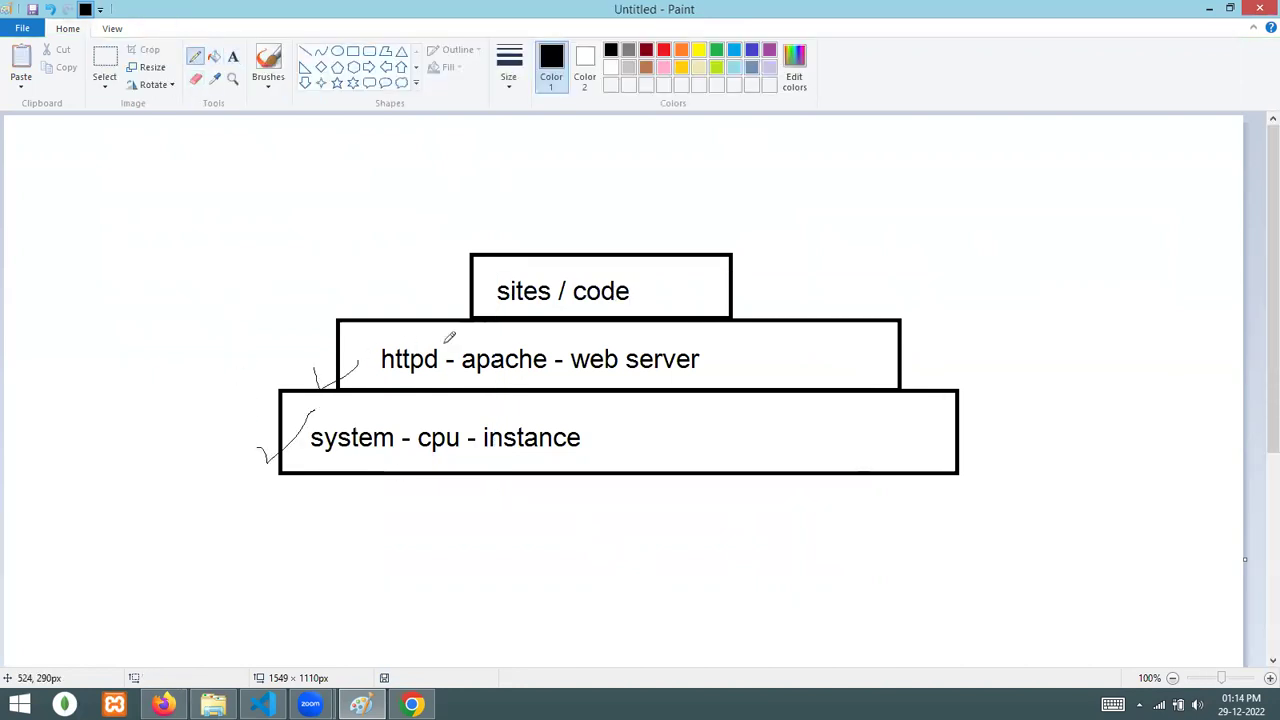
mouse_move(451, 296)
left_mouse_down()
mouse_move(467, 316)
mouse_move(546, 249)
left_mouse_up()
mouse_move(428, 338)
left_mouse_down()
mouse_move(376, 352)
mouse_move(418, 342)
left_mouse_up()
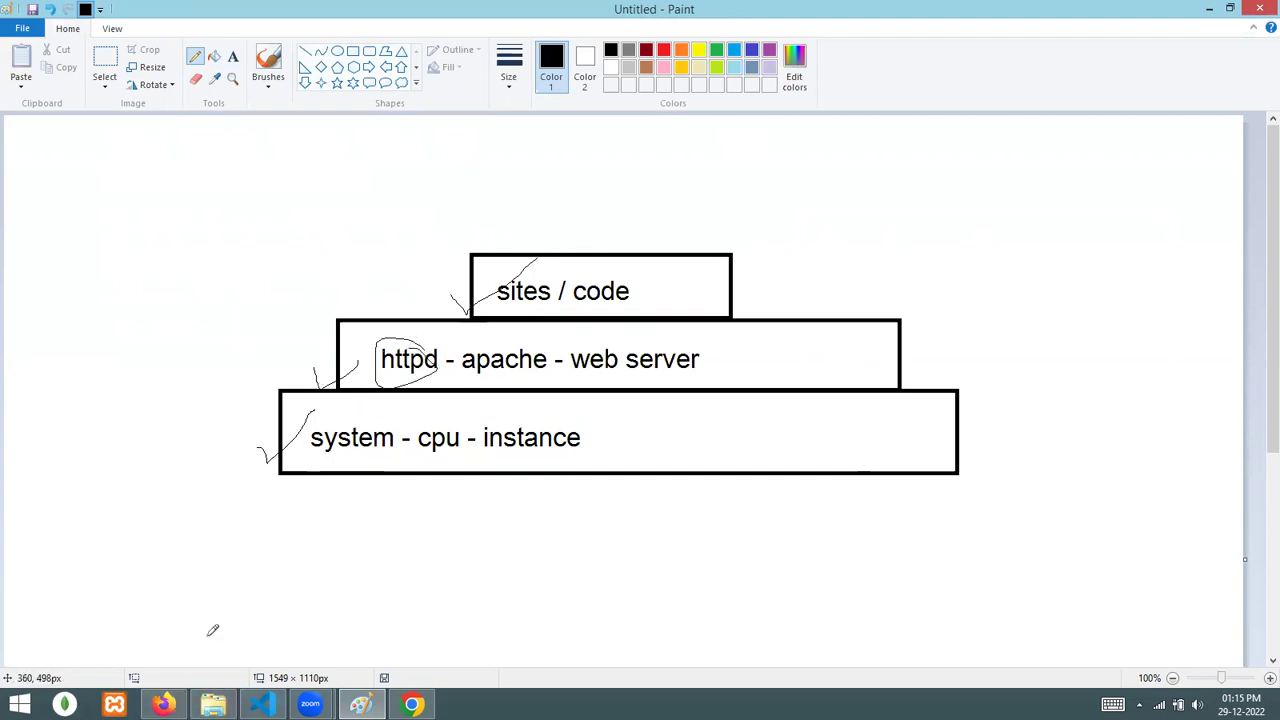
- Switch to Chrome and close the EC2 Instance Connect terminal tab of Server1
left_click(163, 705)
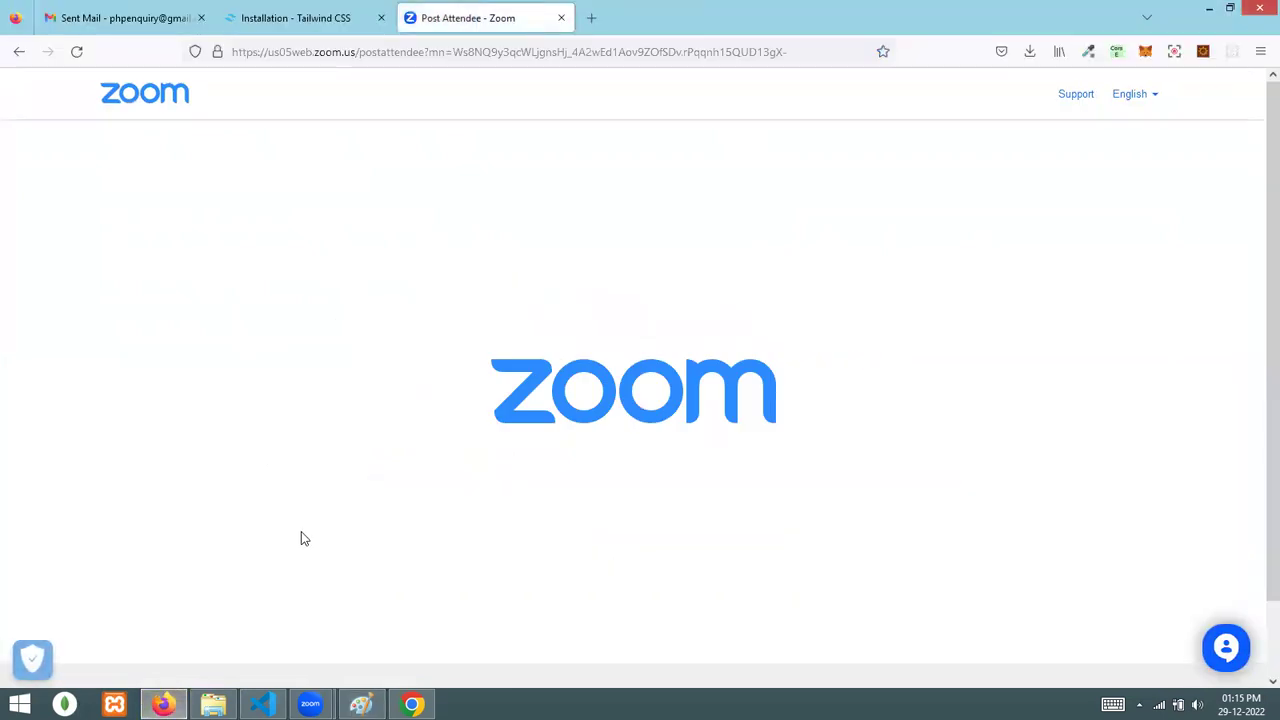
left_click(411, 705)
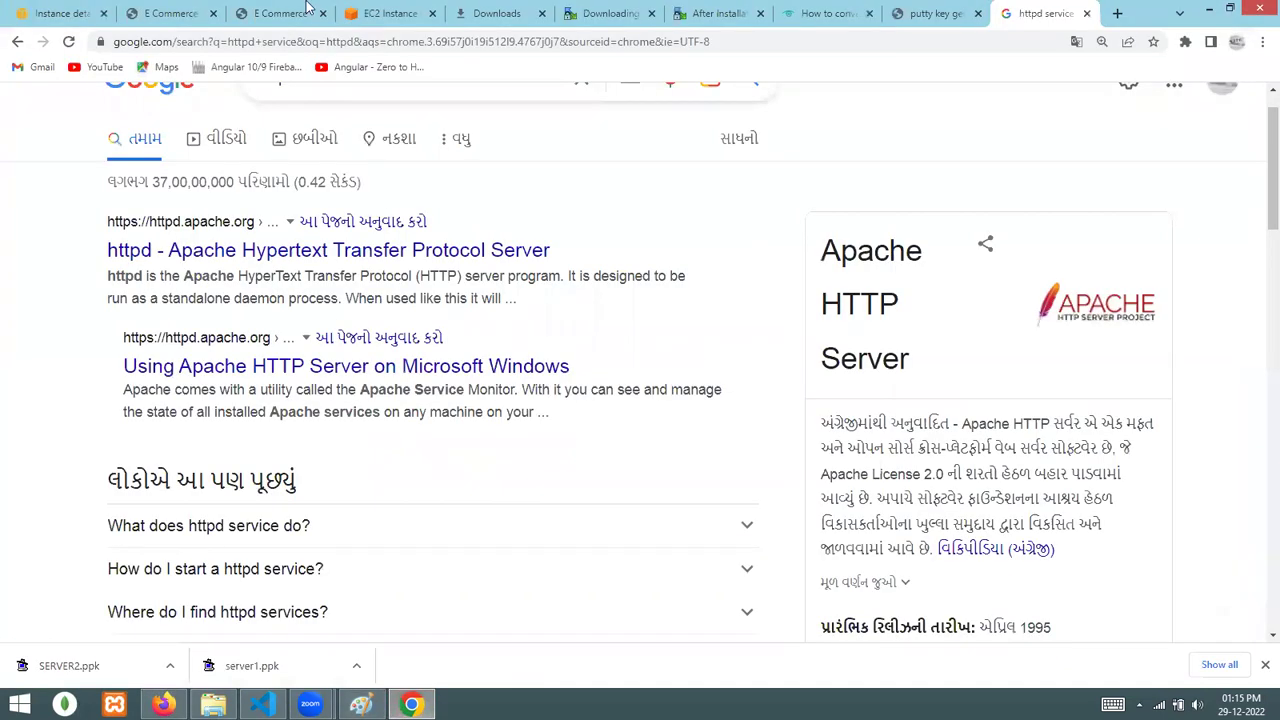
left_click(322, 8)
left_click(410, 14)
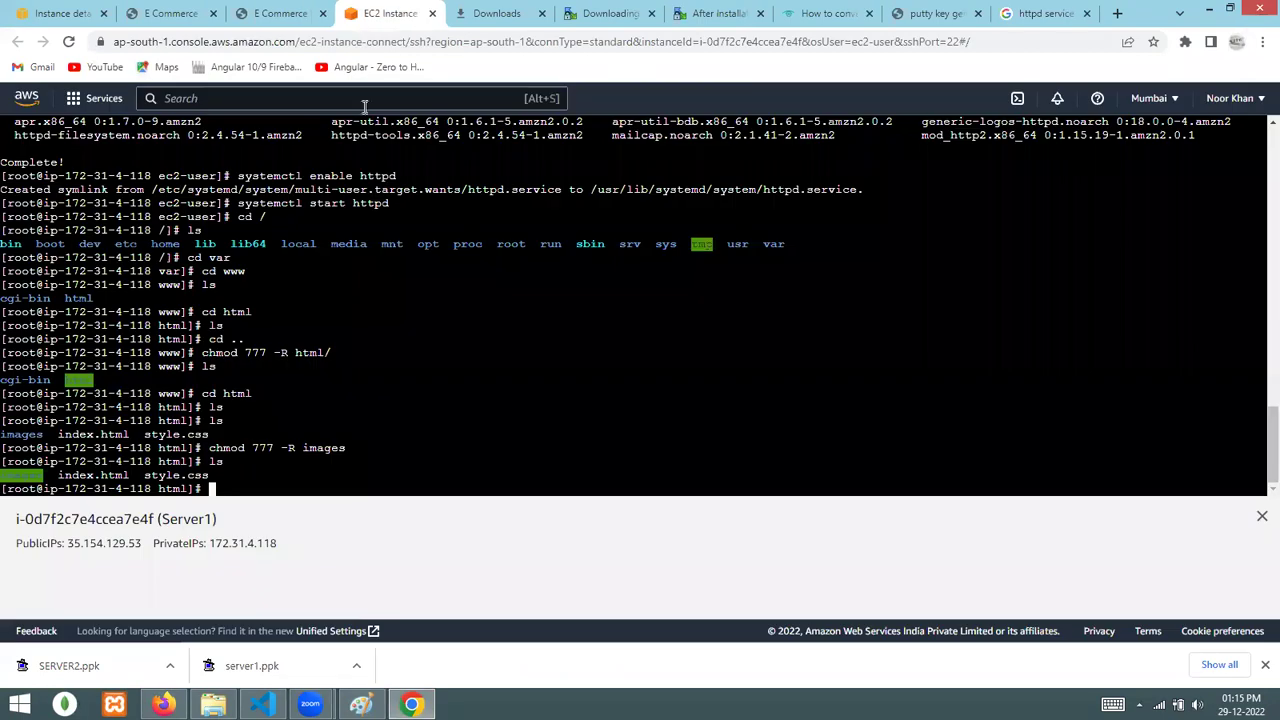
left_click(432, 13)
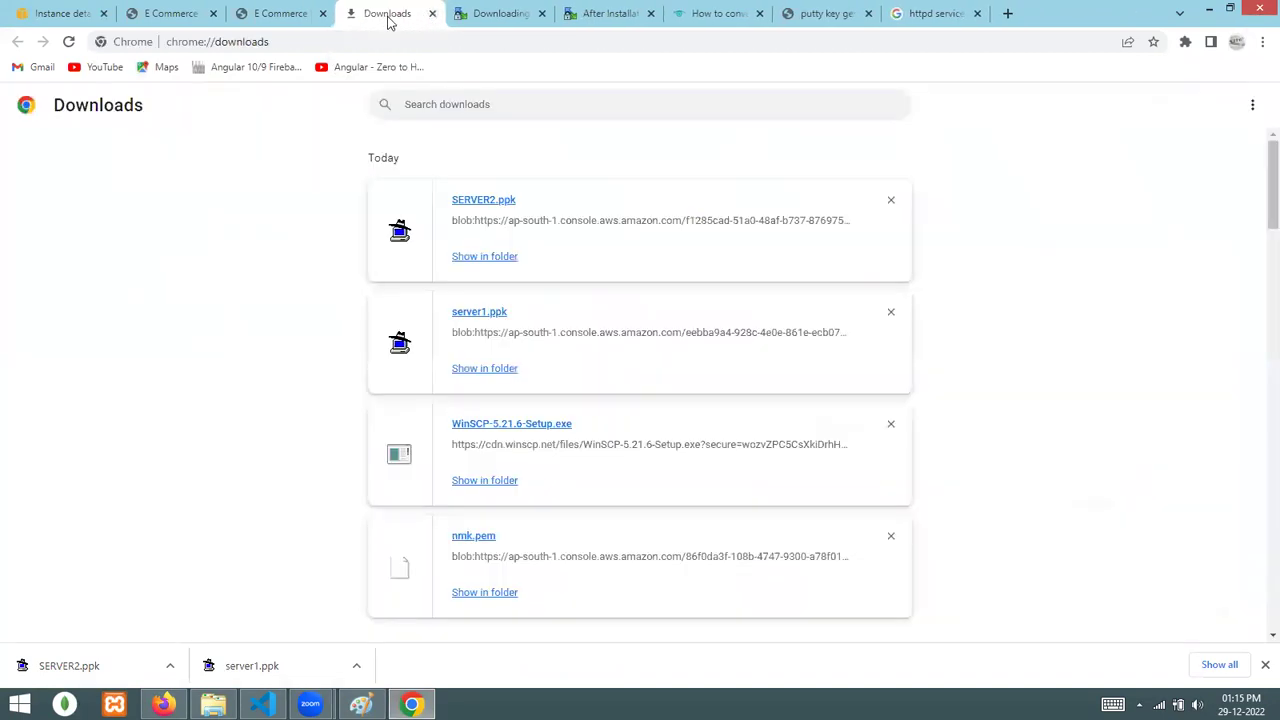
- Connect to the SERVER2 instance from its summary page through EC2 Instance Connect as ec2-user
left_click(88, 15)
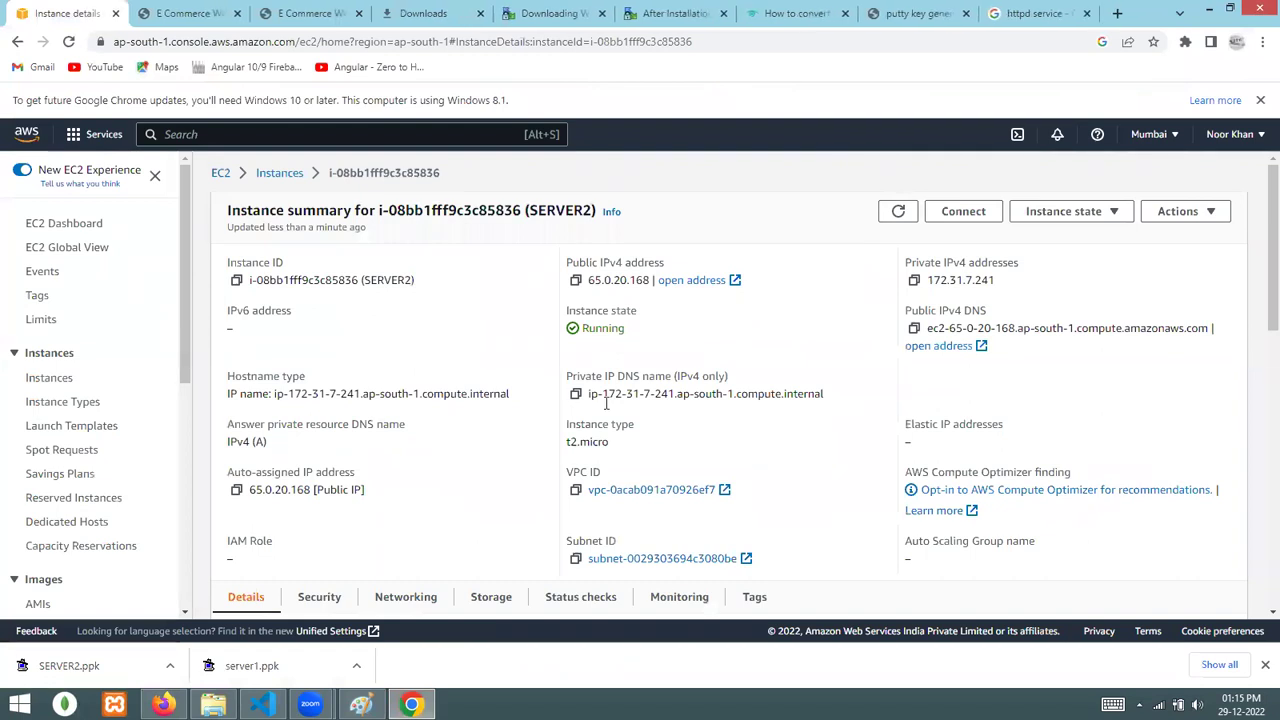
left_click(963, 213)
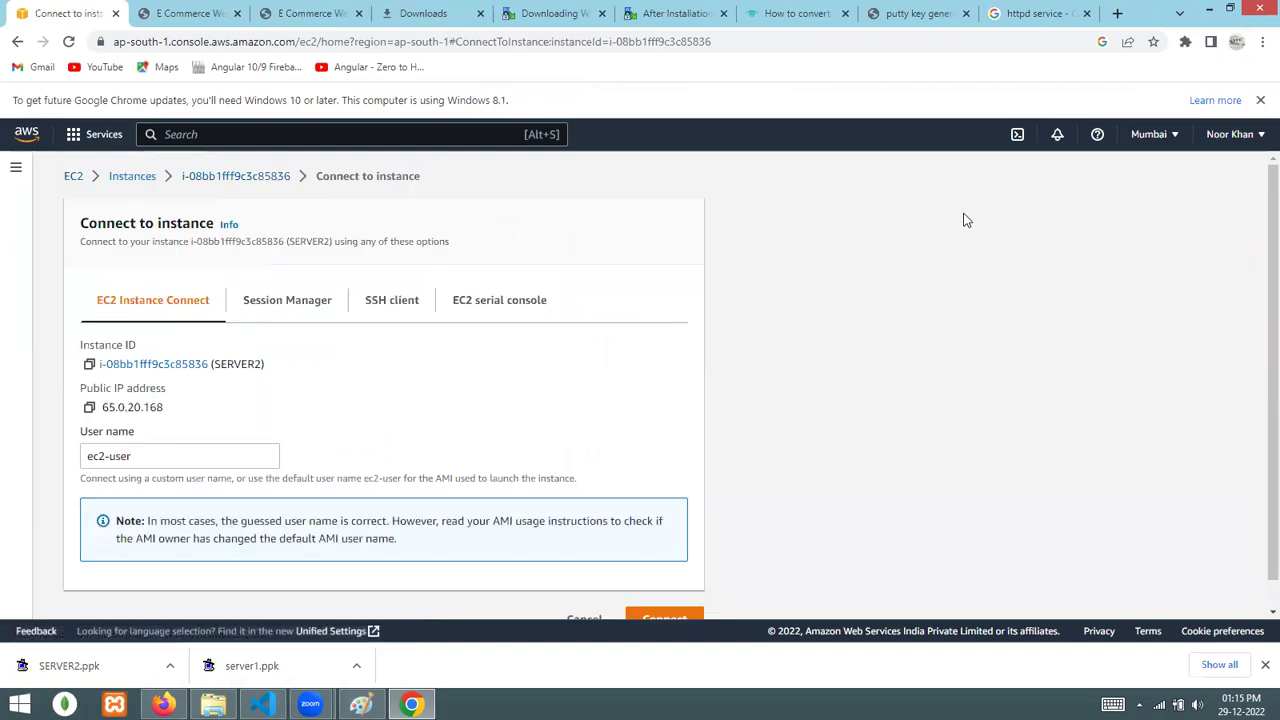
scroll(533, 420, "down", 1)
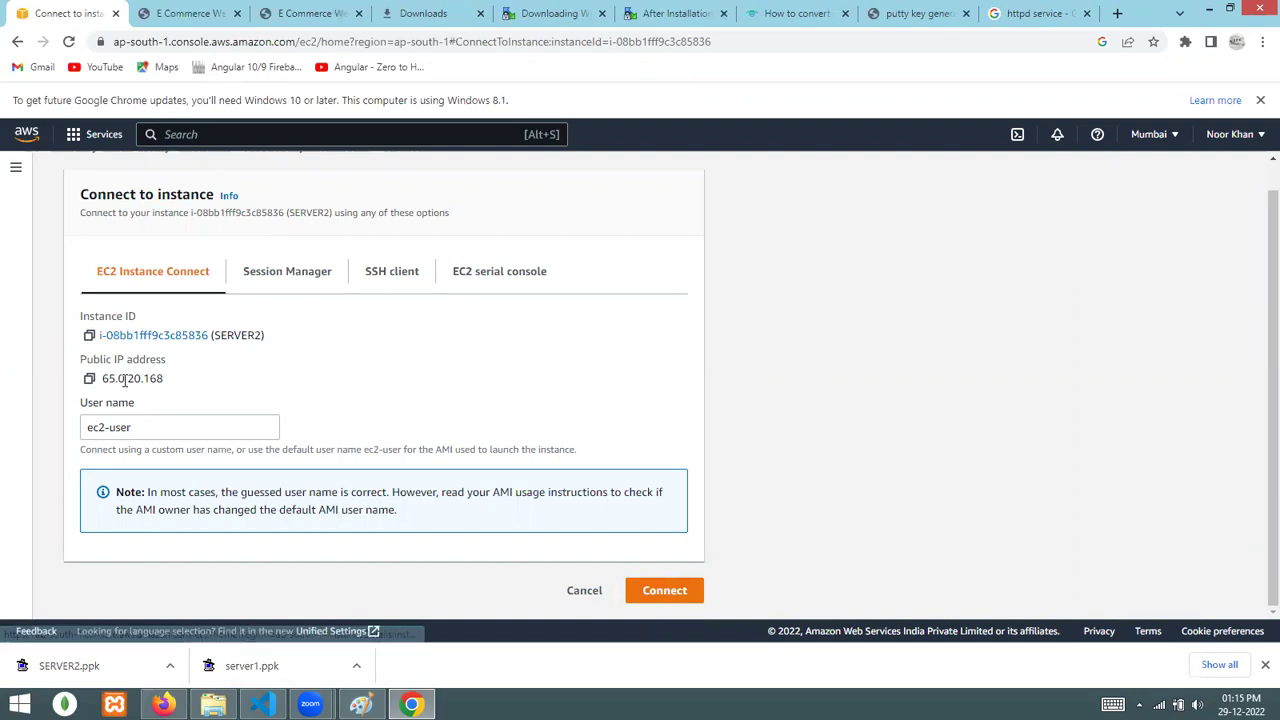
left_click_drag(103, 377, 164, 378)
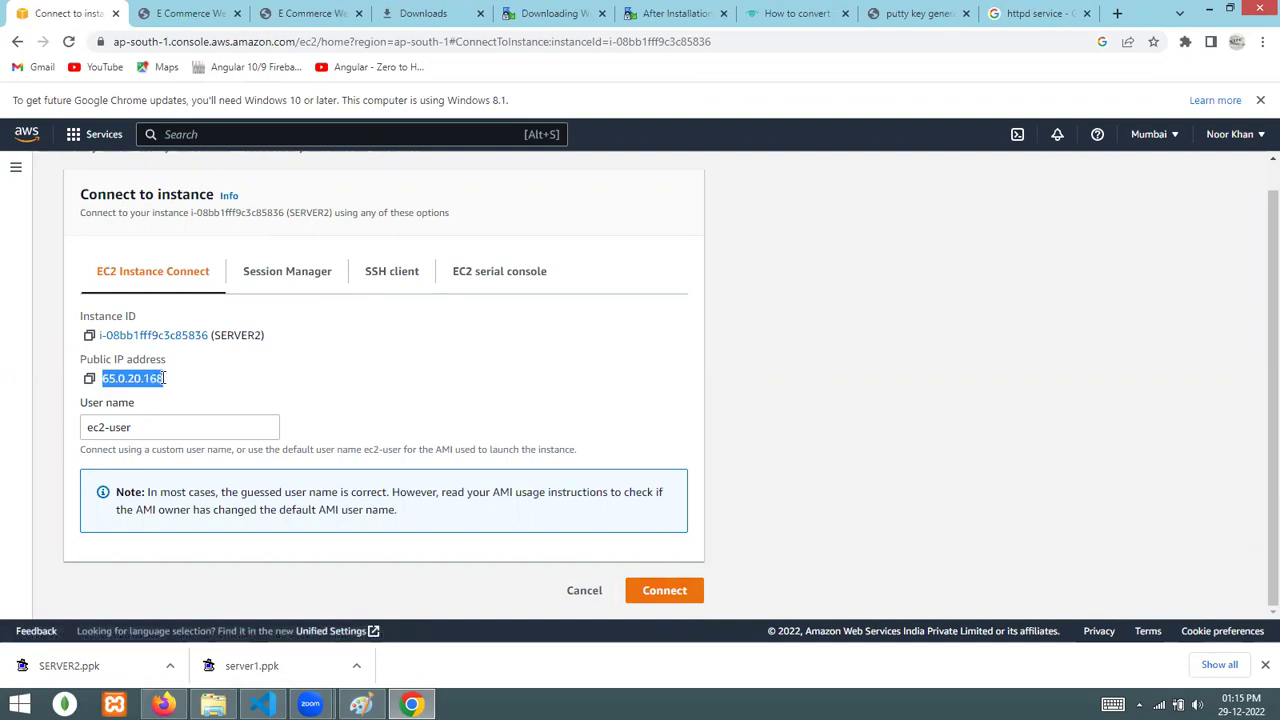
left_click(565, 375)
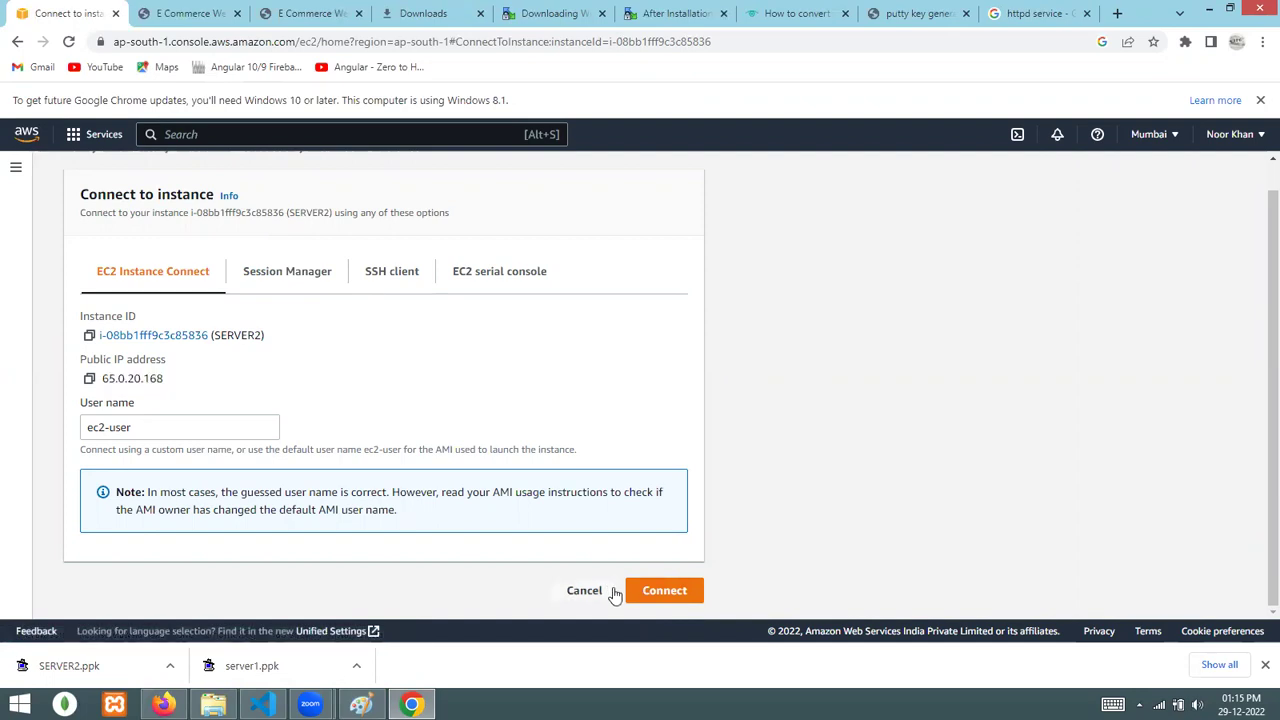
left_click(650, 592)
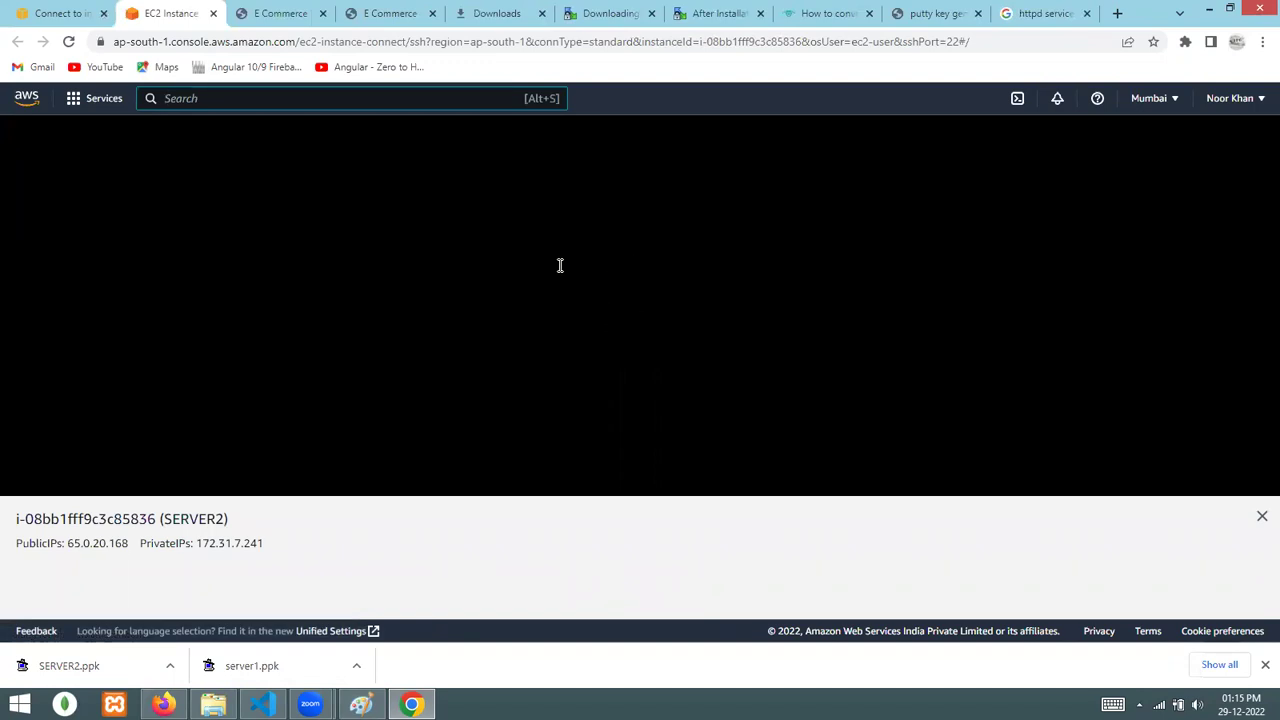
- Switch to the root user in the SERVER2 terminal with "sudo su"
left_click(560, 265)
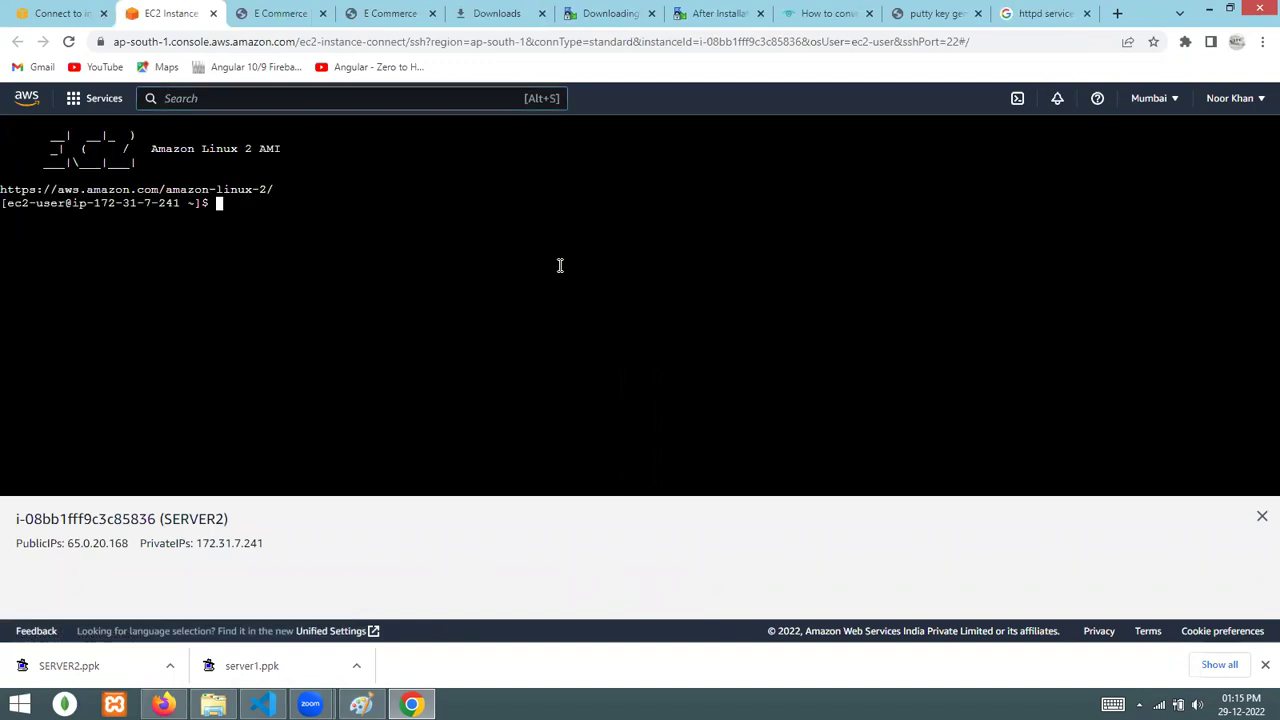
left_click_drag(204, 204, 218, 203)
double_click(218, 204)
type("sudo su")
key("Return")
left_click_drag(217, 204, 234, 210)
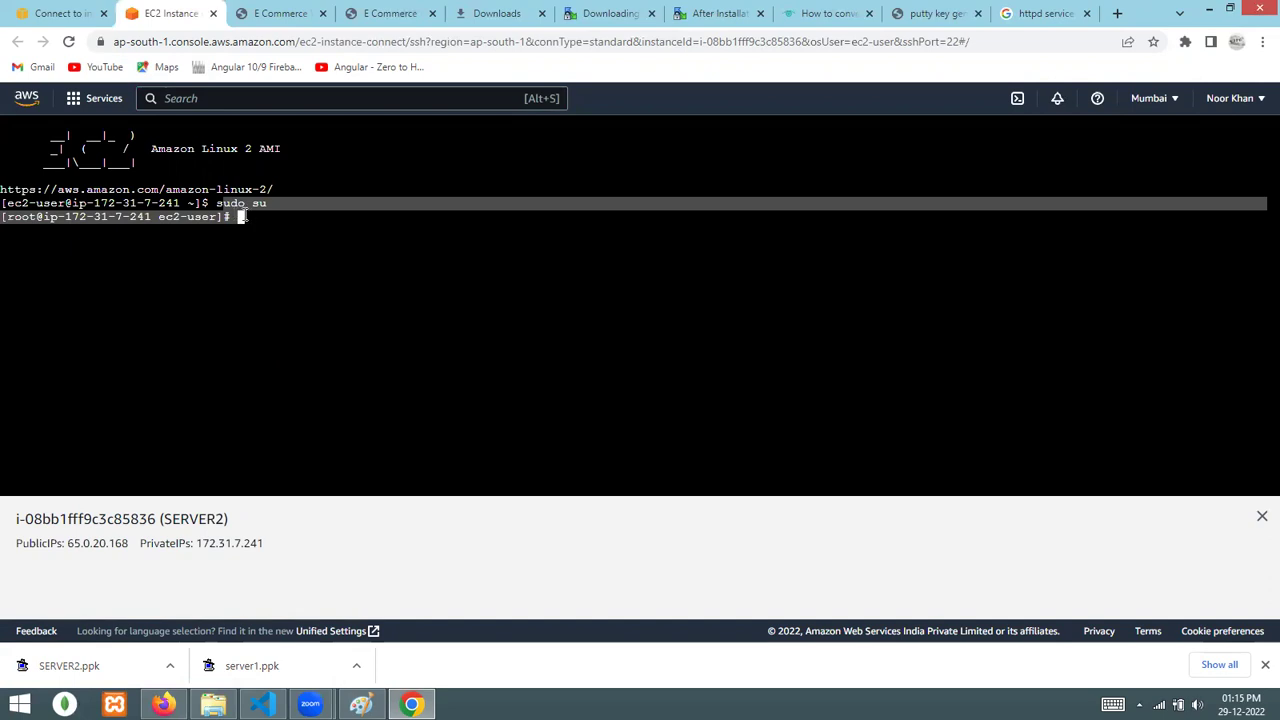
- Change to the root directory with "cd /" and list its contents with "ls"
left_click(263, 227)
type("cd ")
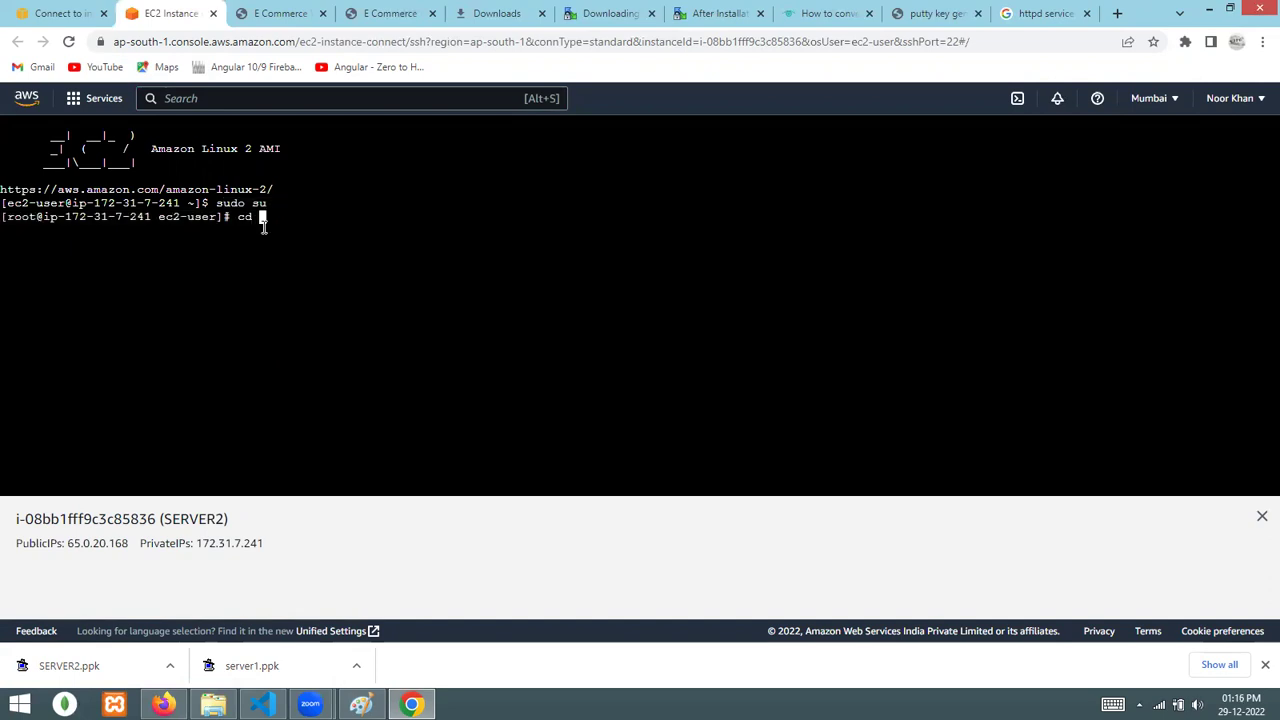
type("/")
key("Return")
type("ls")
key("Return")
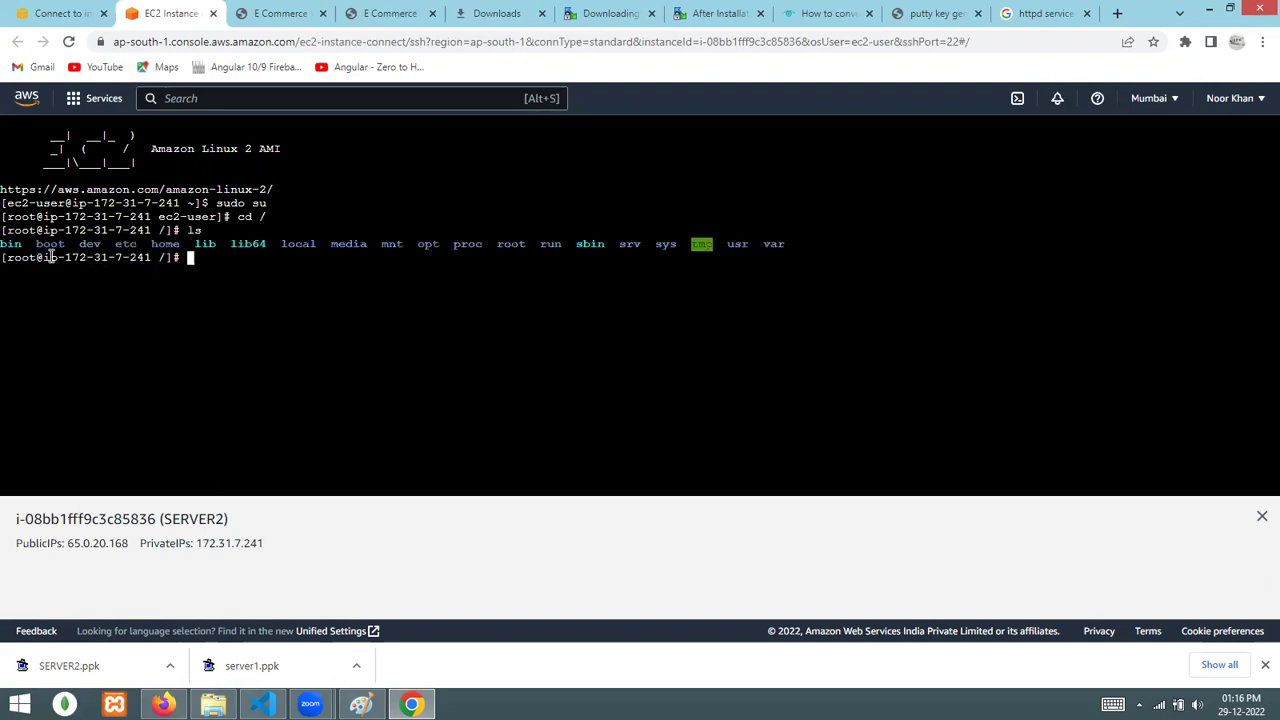
- Go into the var directory with "cd var" and list its contents with "ls"
double_click(776, 245)
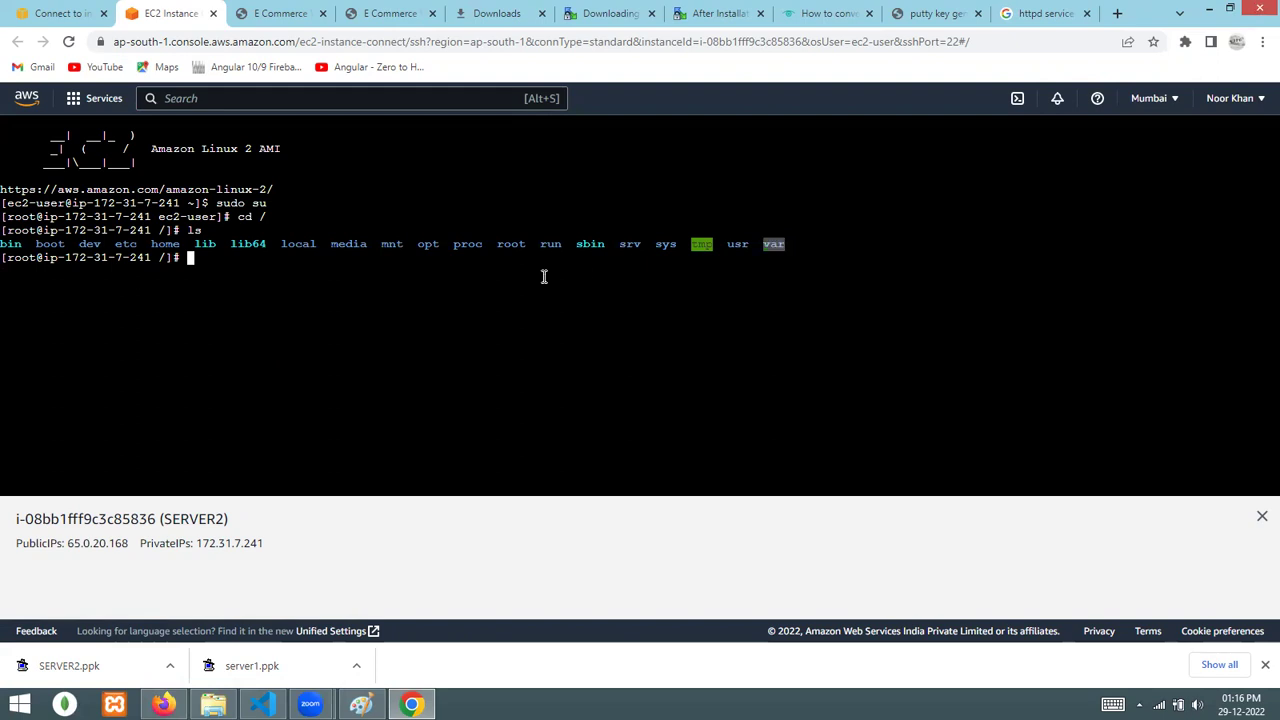
double_click(428, 245)
double_click(777, 245)
left_click(493, 296)
type("cd var")
key("Return")
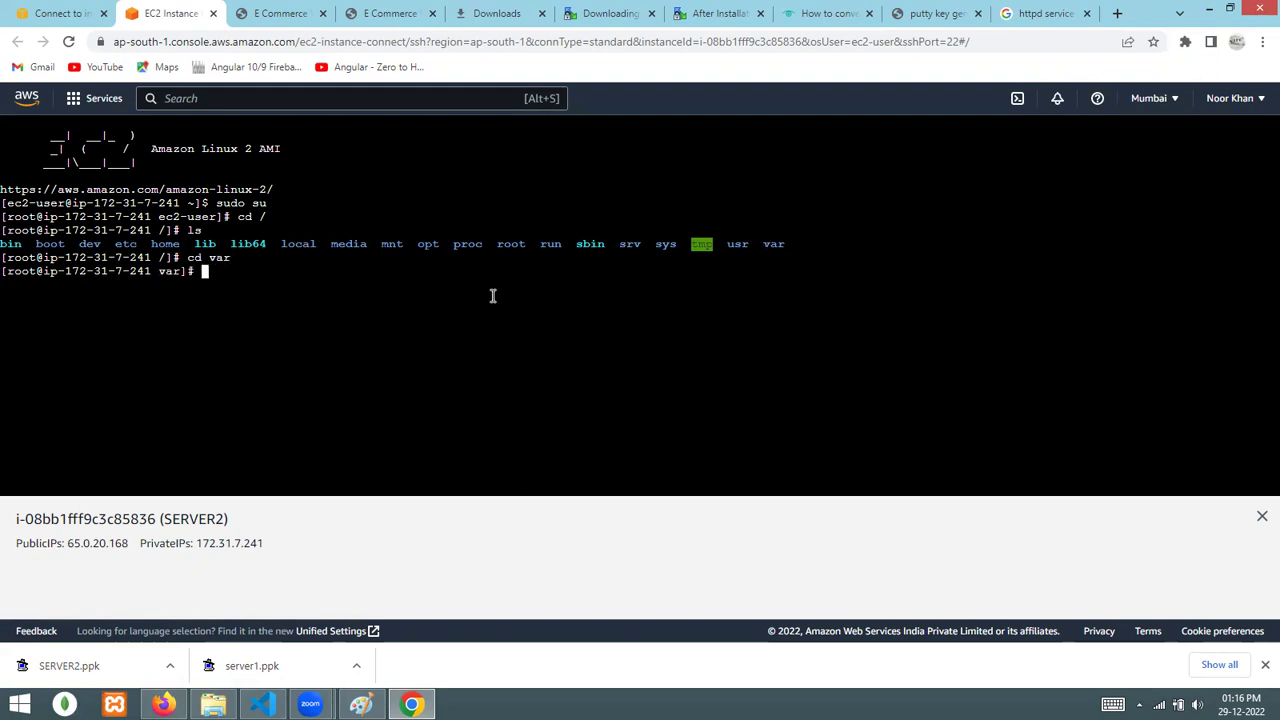
type("ls")
key("Return")
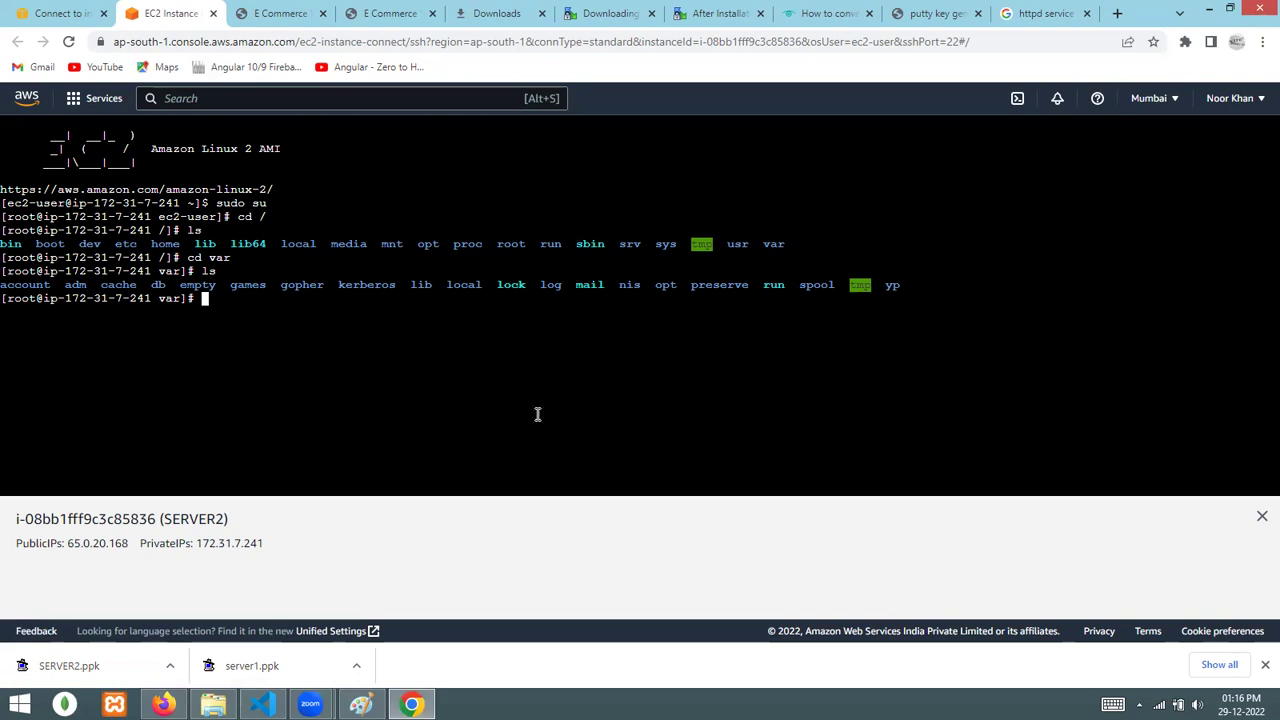
- Switch to Paint and add a text box about 490 × 365 px beside the diagram reading "yum install -y httpd"
left_click(361, 704)
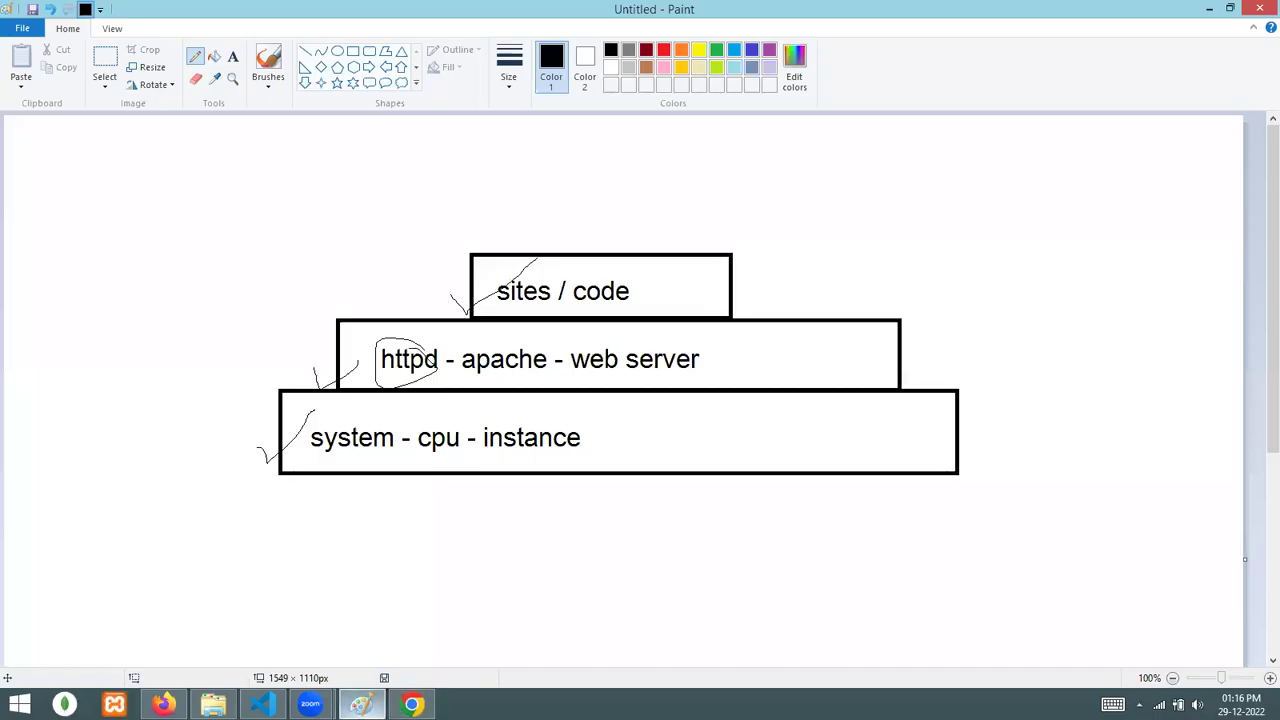
left_click(232, 60)
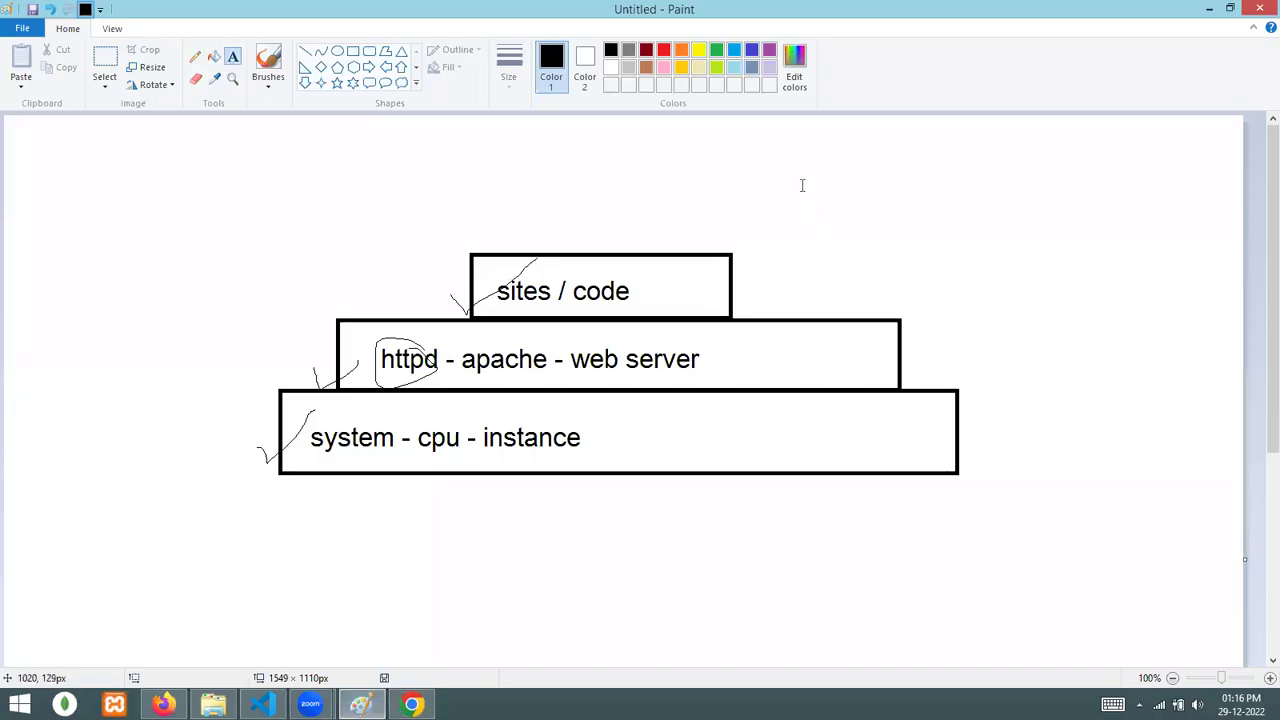
left_click_drag(796, 155, 1190, 449)
type("yum ")
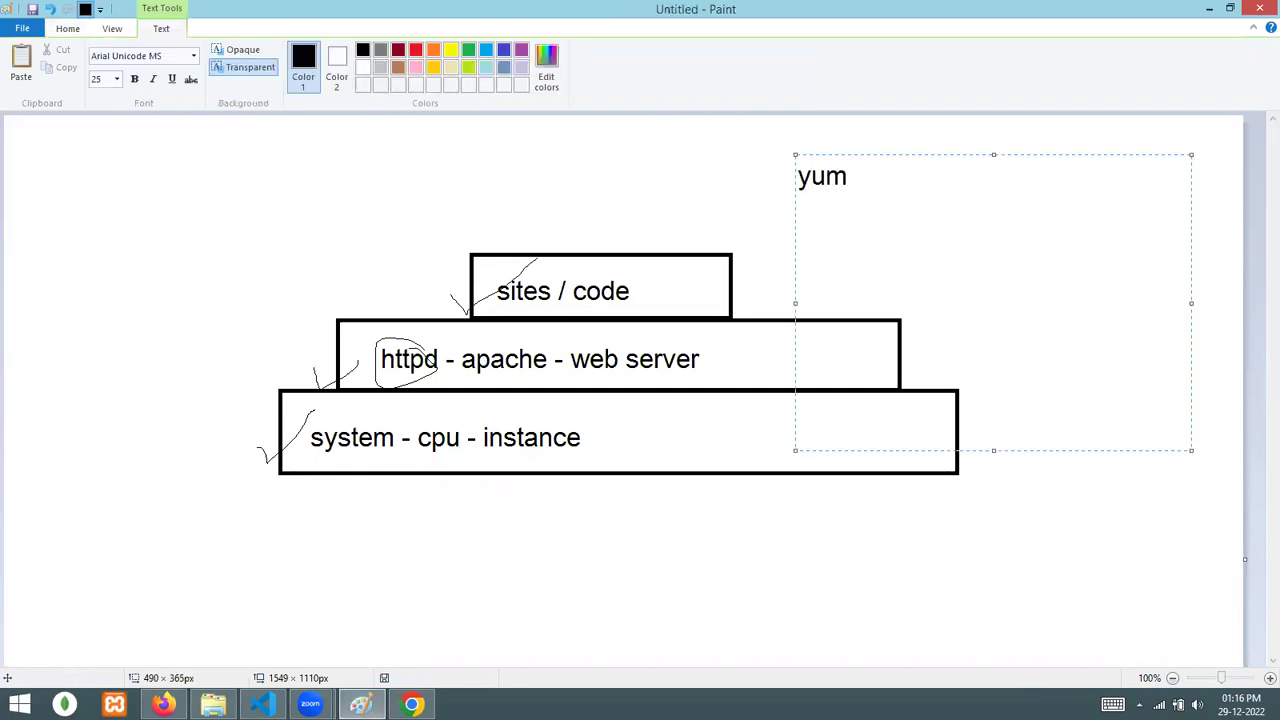
type("instal;l")
key("BackSpace")
key("BackSpace")
type("l -")
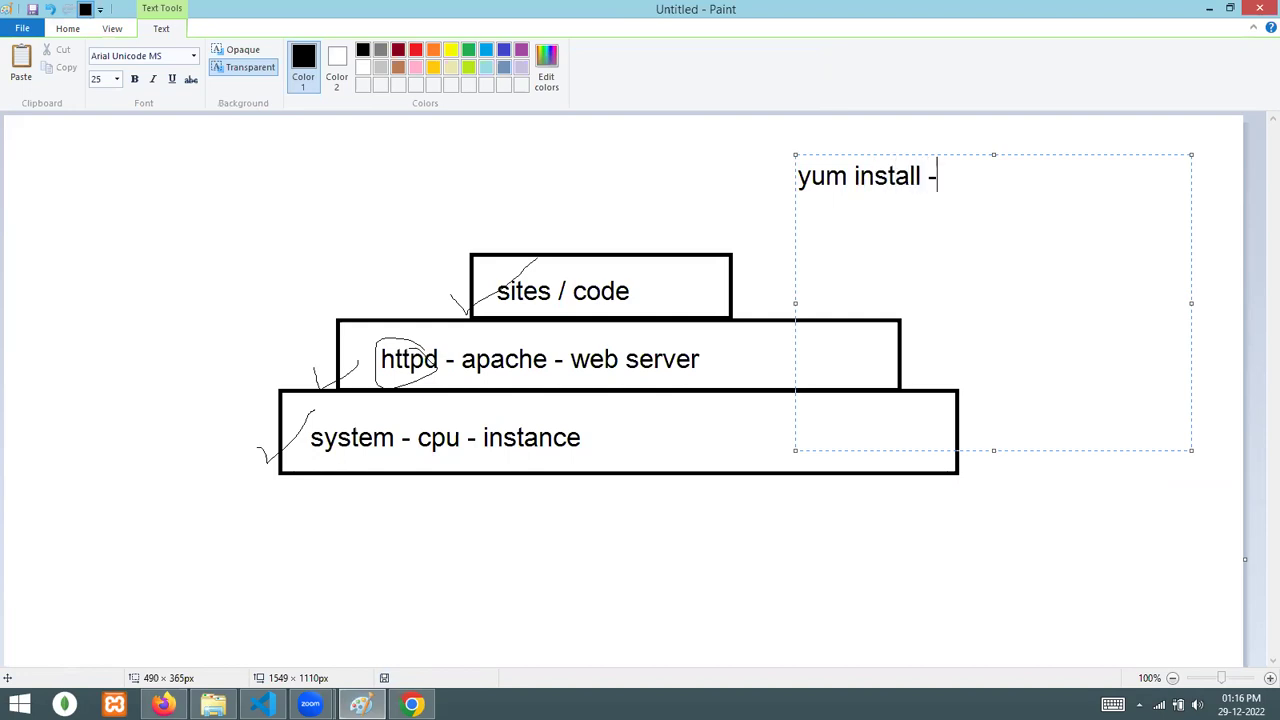
type("y httpd")
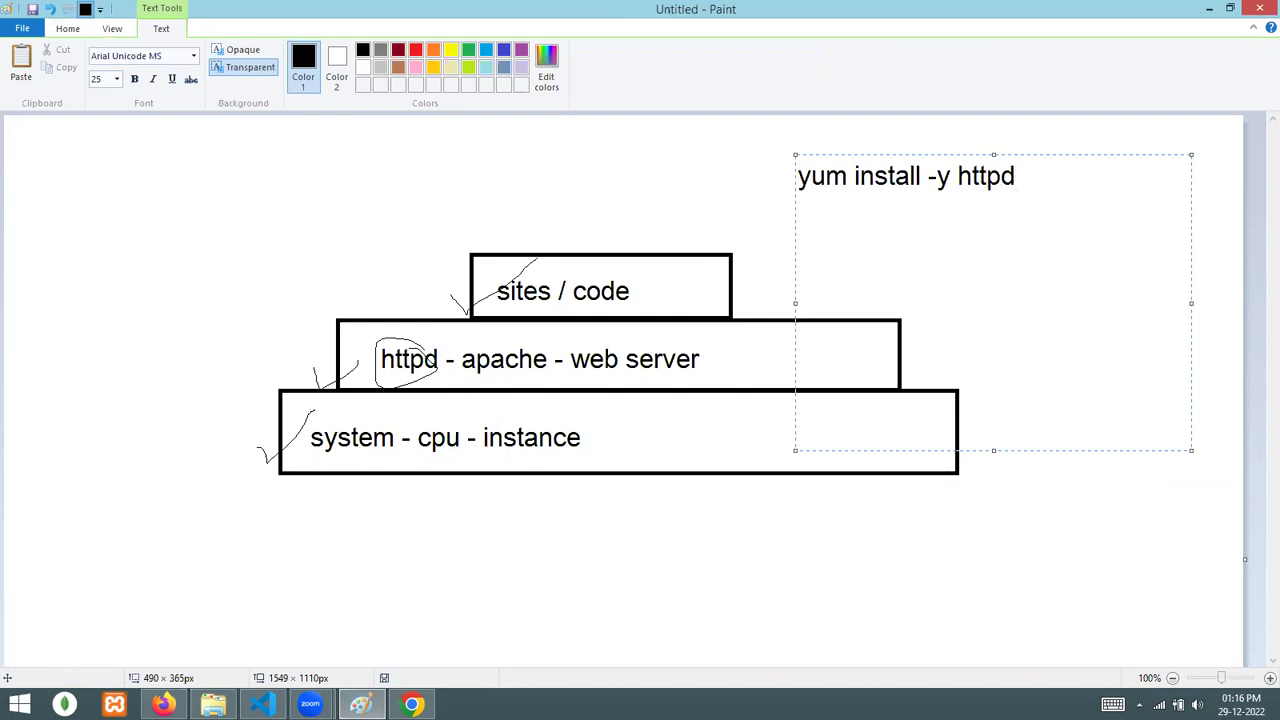
- Copy "yum install -y httpd" from the Paint note, run it in the SERVER2 terminal in Chrome and list the var directory again
key("ctrl+a")
key("super+c")
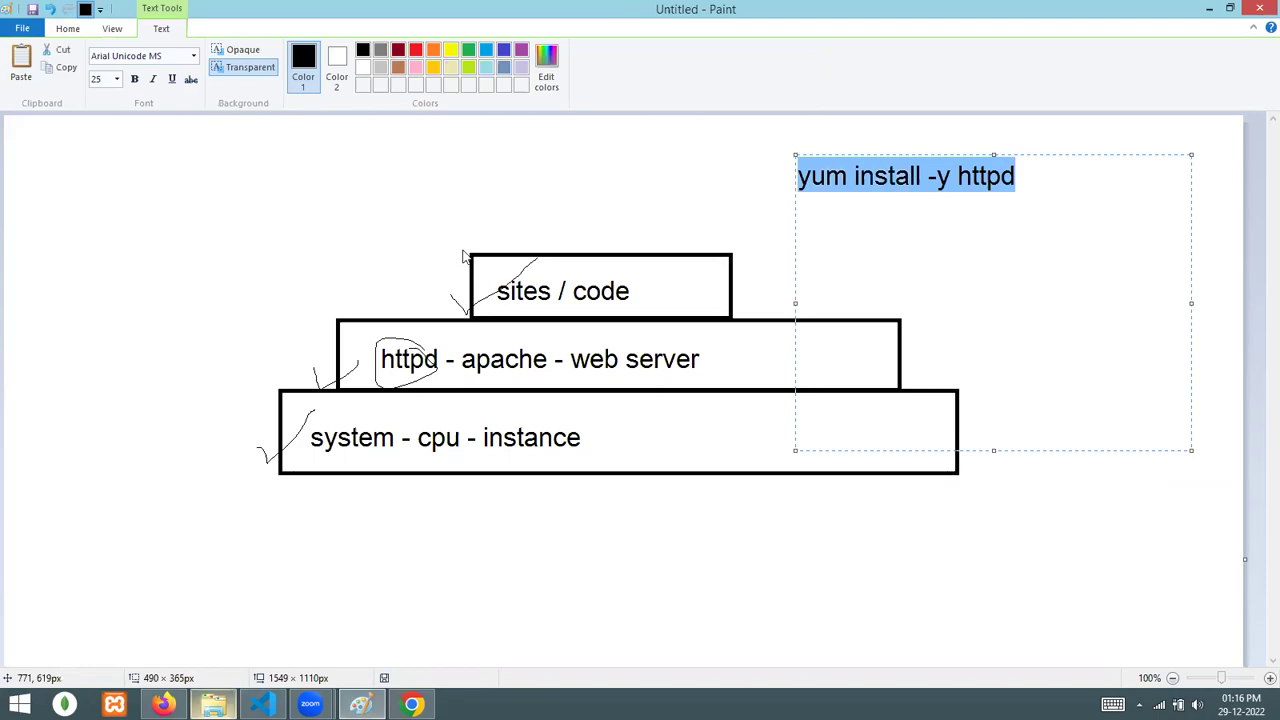
key("alt+Tab")
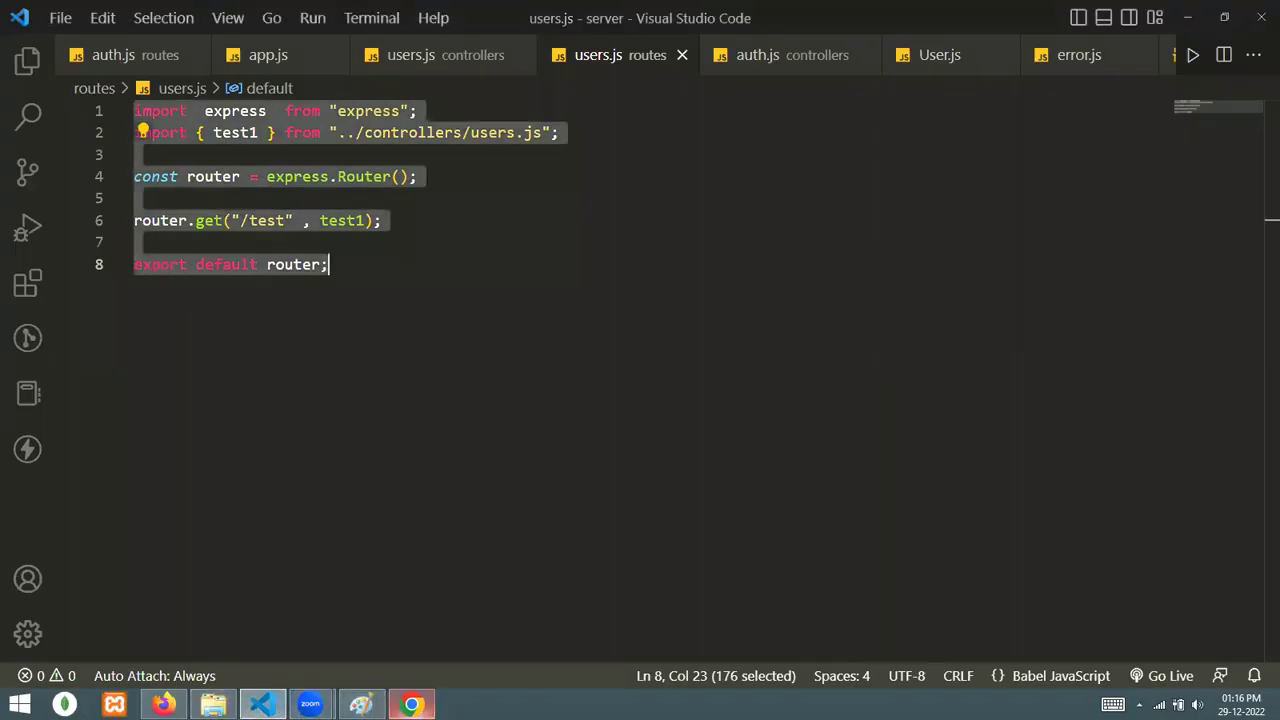
key("alt+Tab")
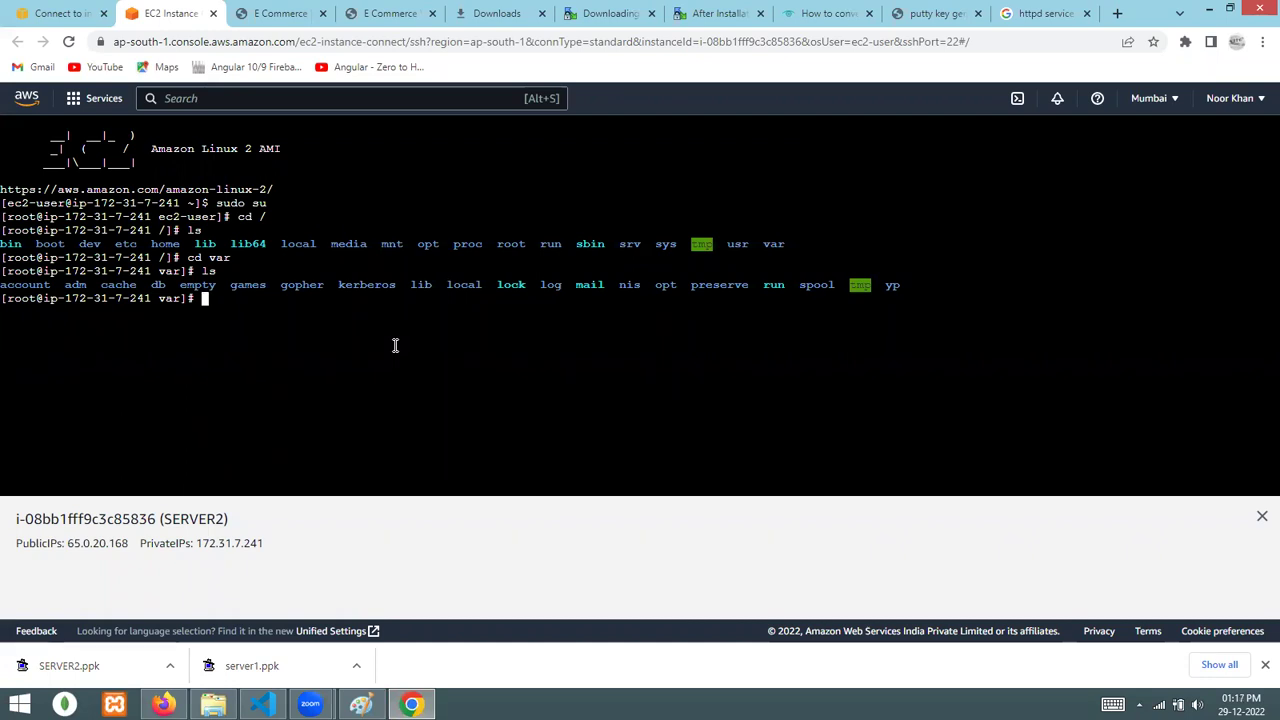
right_click(395, 345)
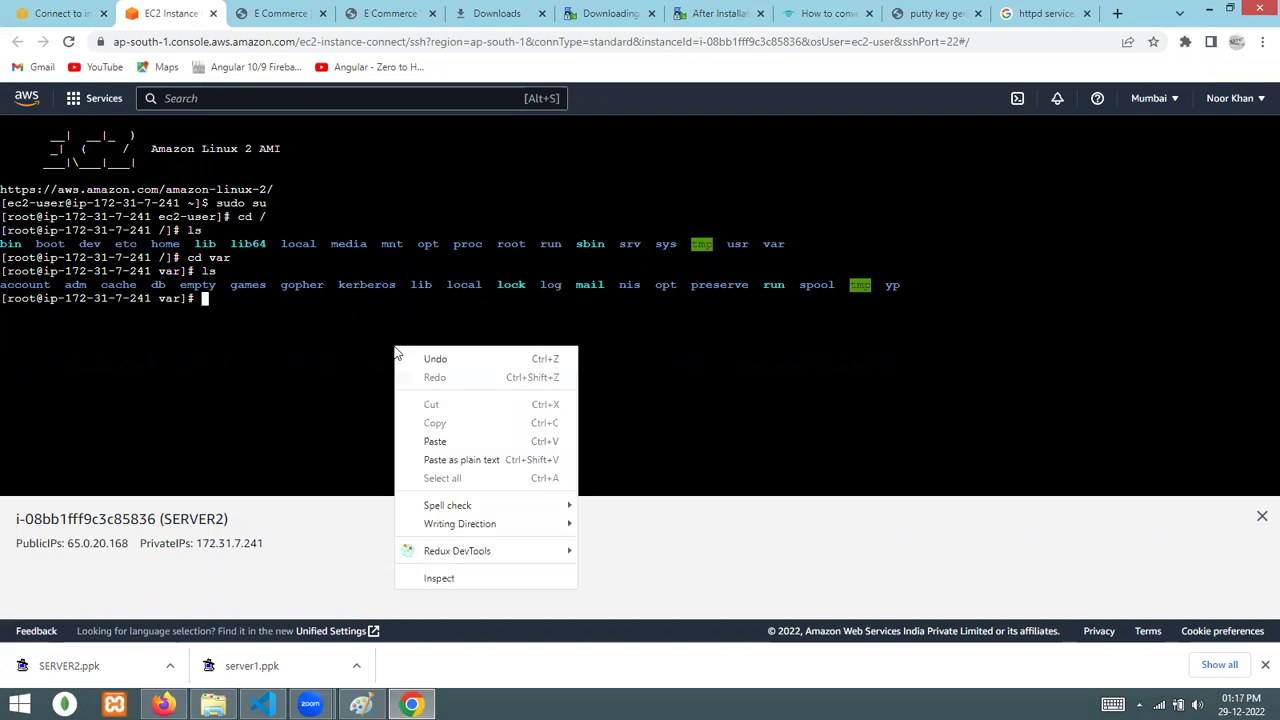
left_click(441, 443)
key("Return")
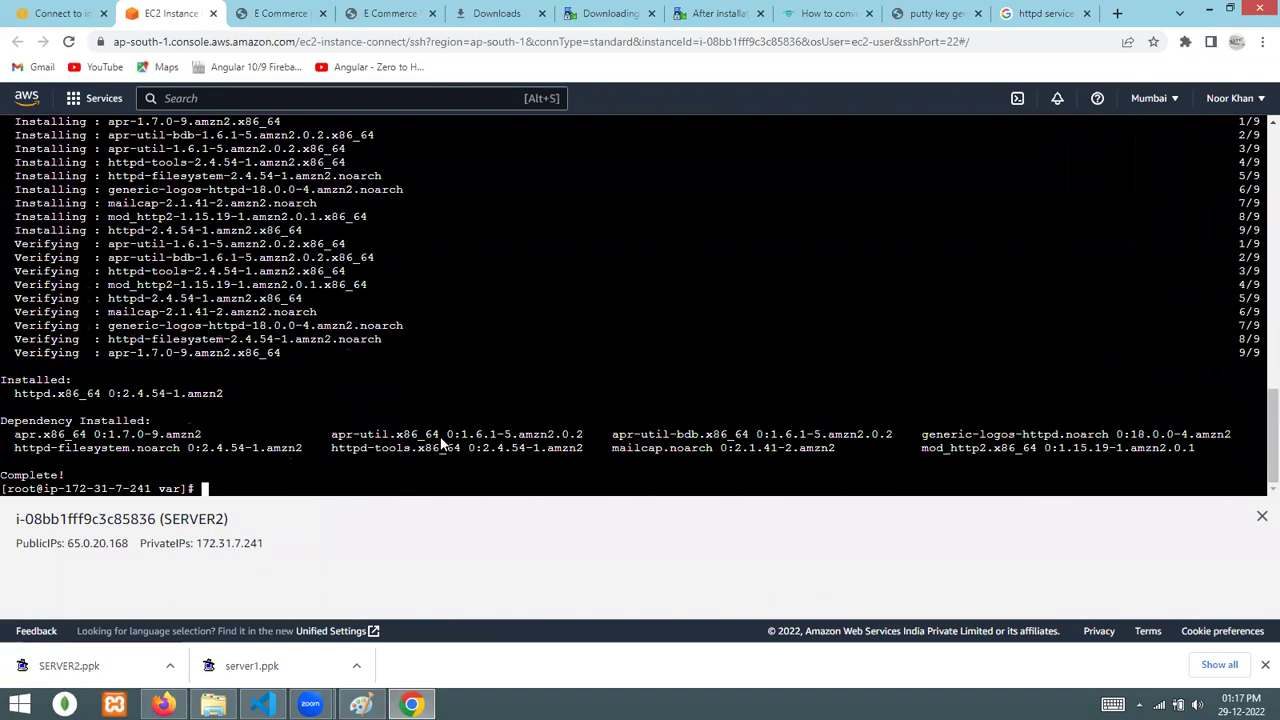
type("ls")
key("Return")
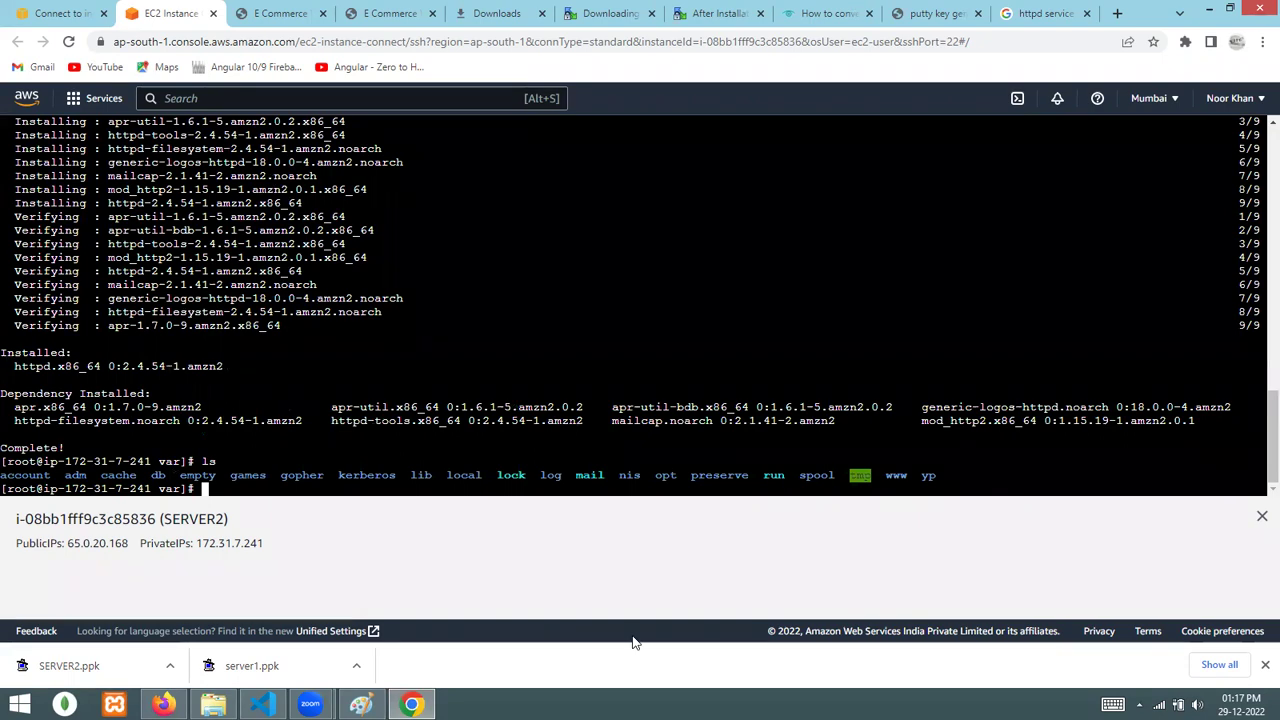
- Switch to Paint and add the line "systemctl status httpd" to the text box, one blank line below the install command
key("alt+Tab")
left_click(985, 208)
key("End")
key("Return")
key("Return")
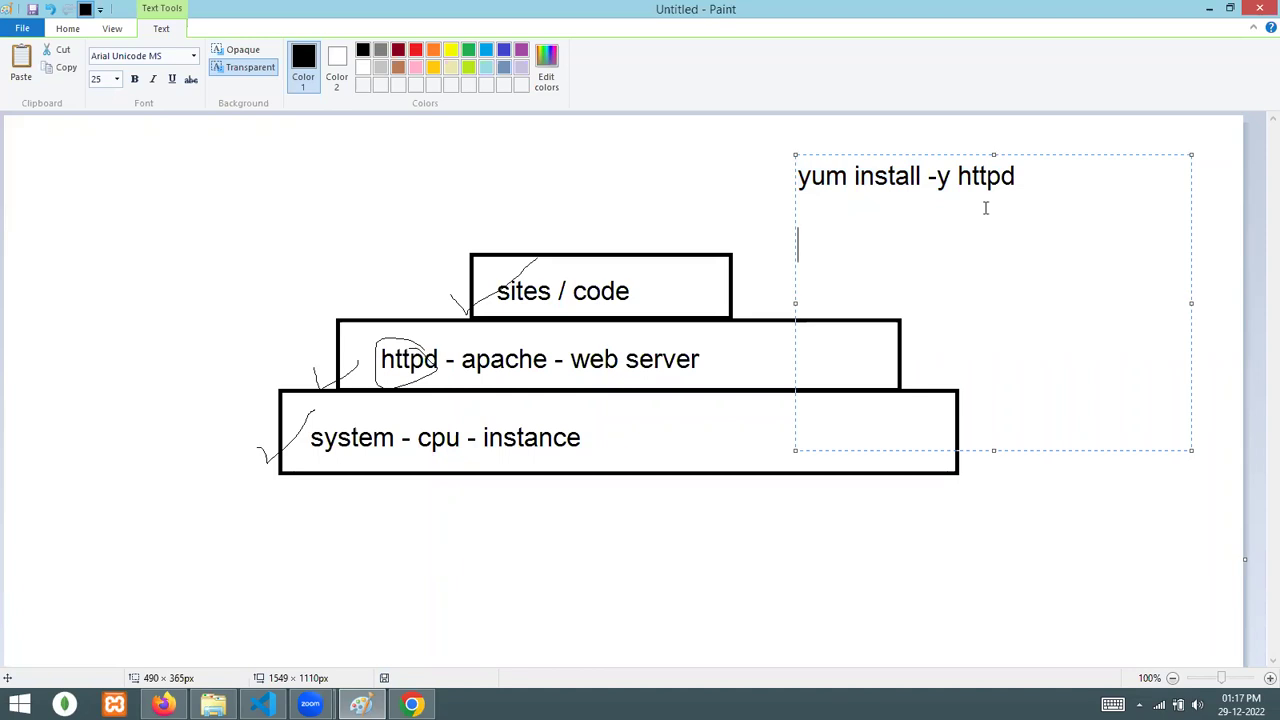
type("systemctl ")
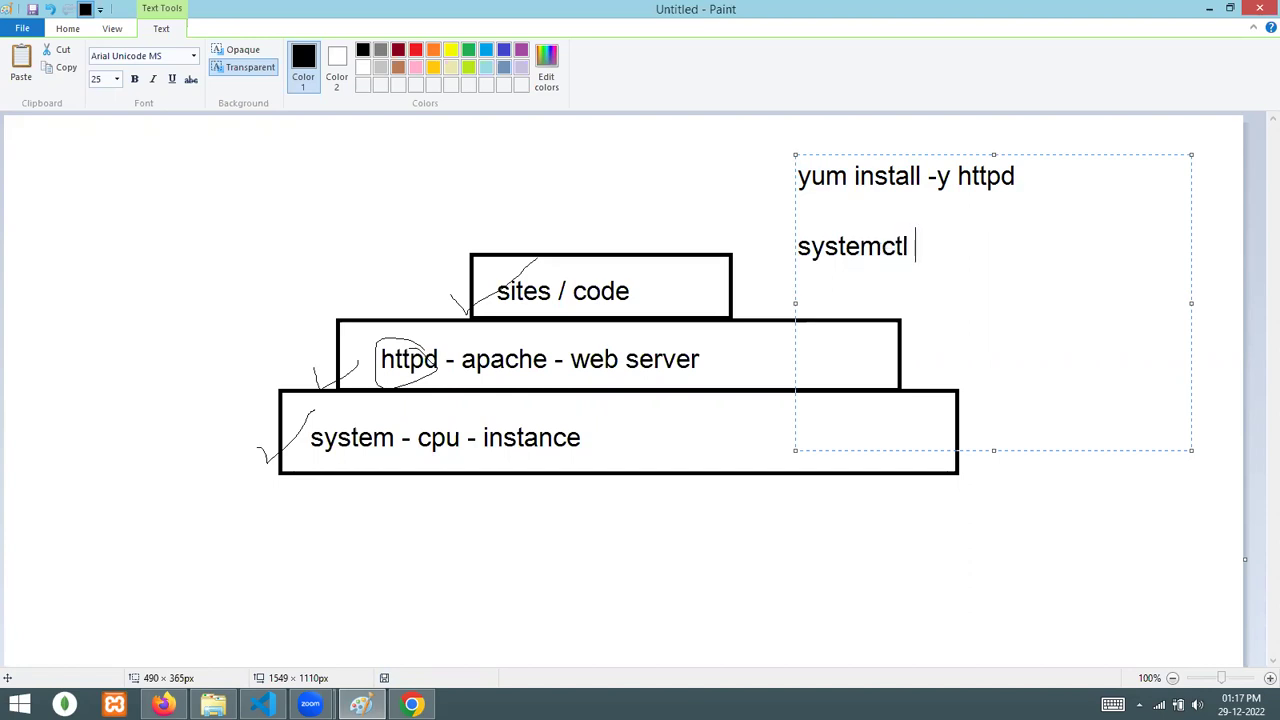
type("statu")
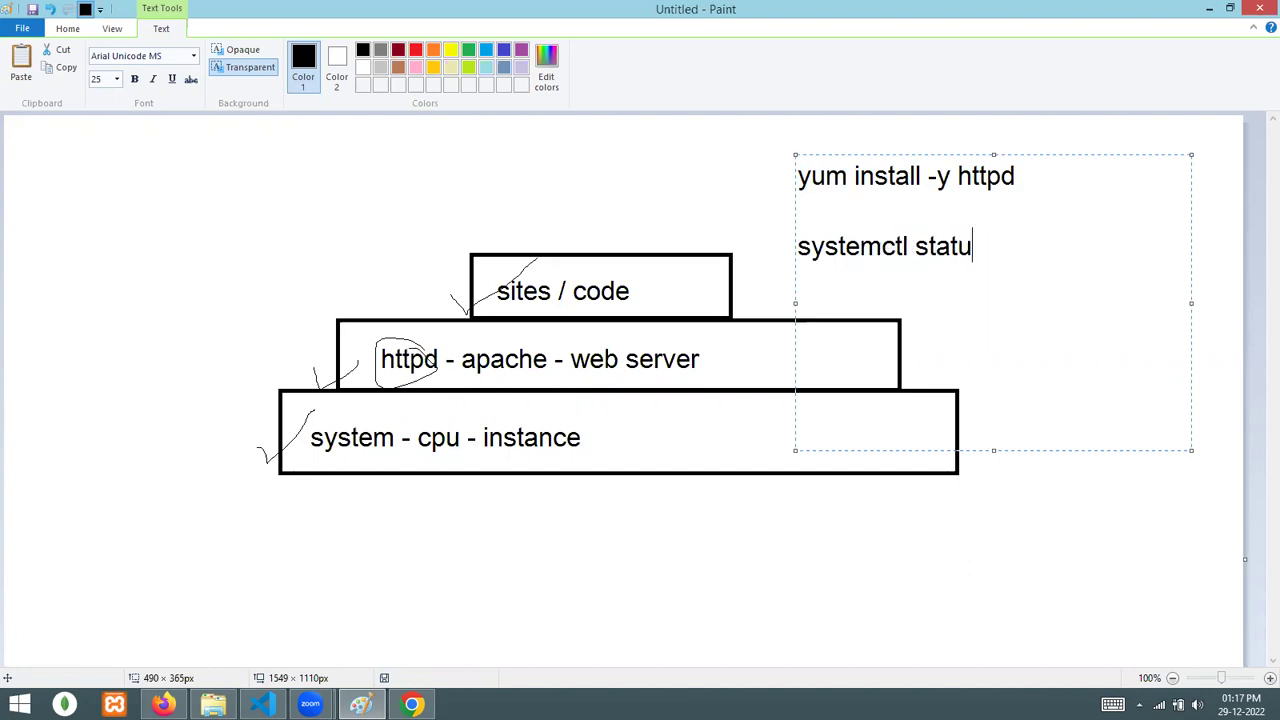
type("s httpd")
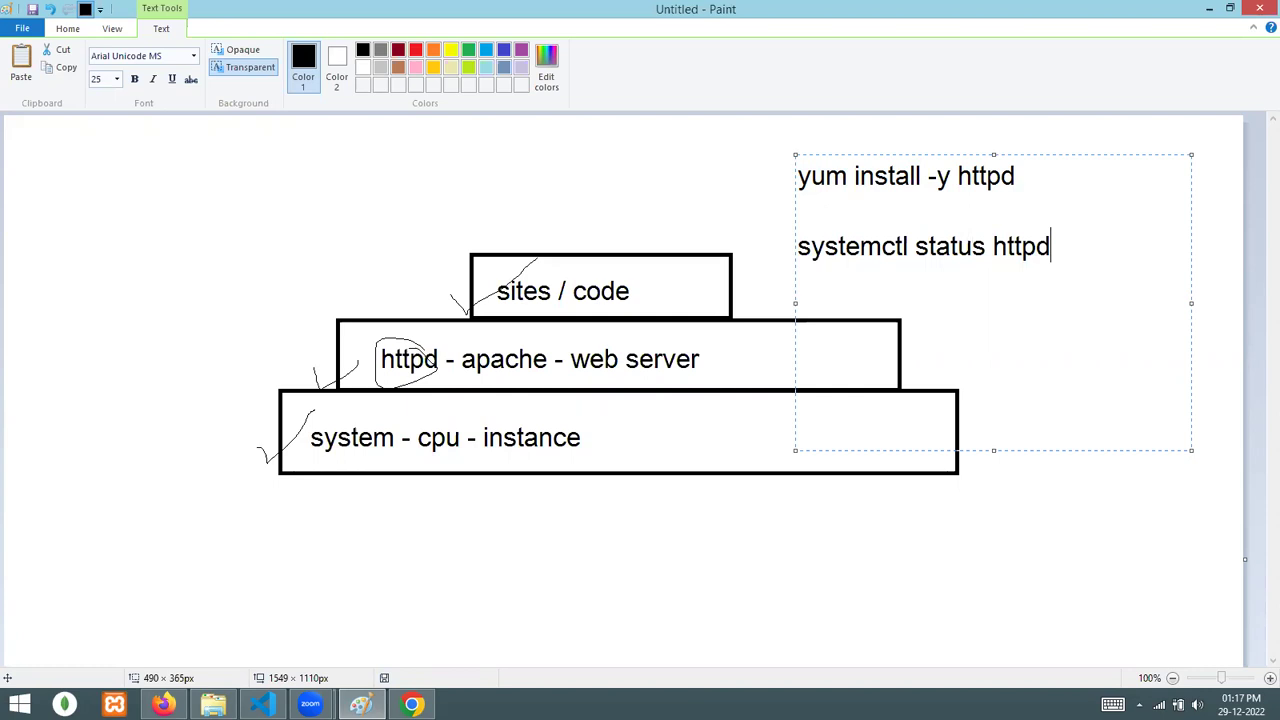
- Copy "systemctl status httpd" from the Paint note, switch to Chrome and clear the SERVER2 terminal with "clear"
key("shift+Home")
key("super+c")
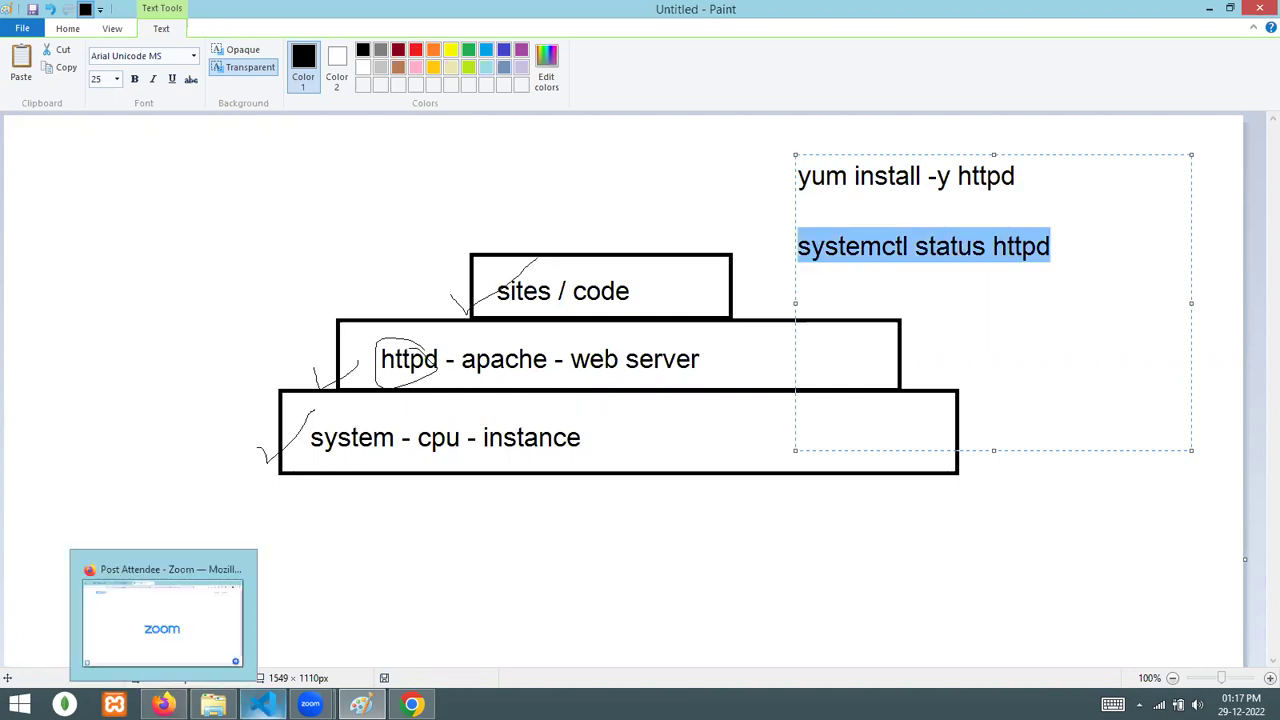
left_click(411, 705)
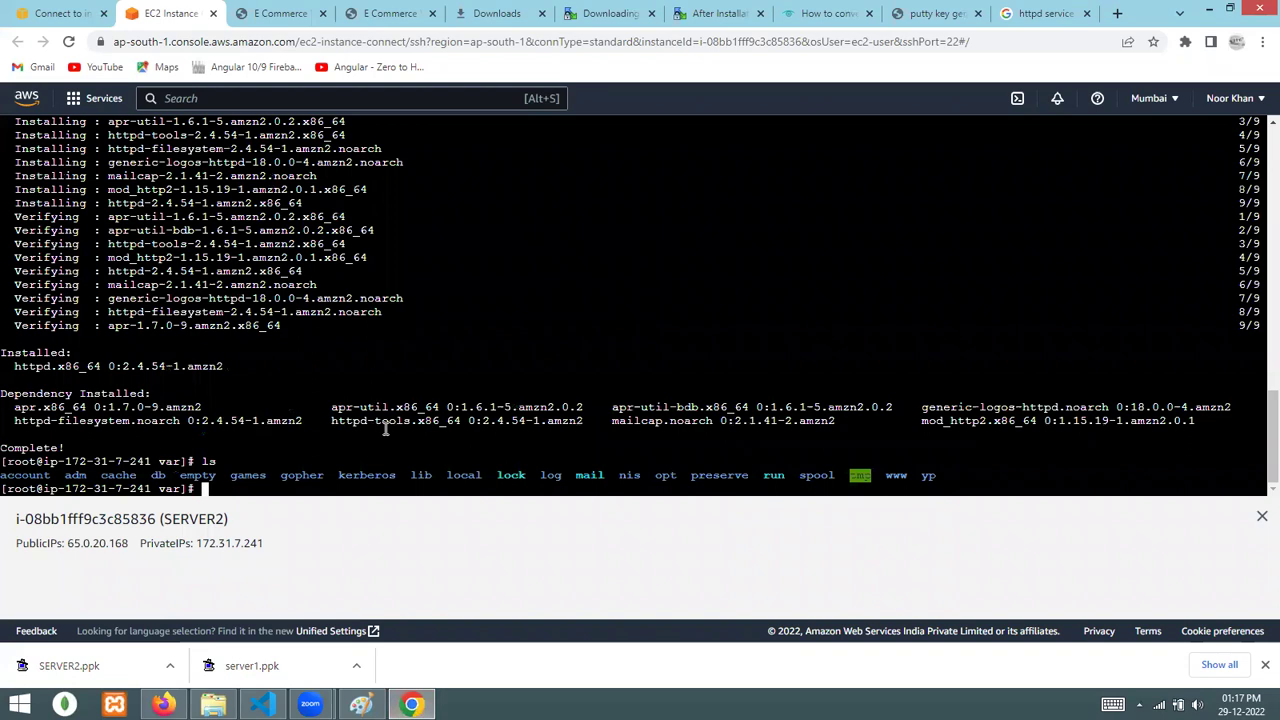
type("cls")
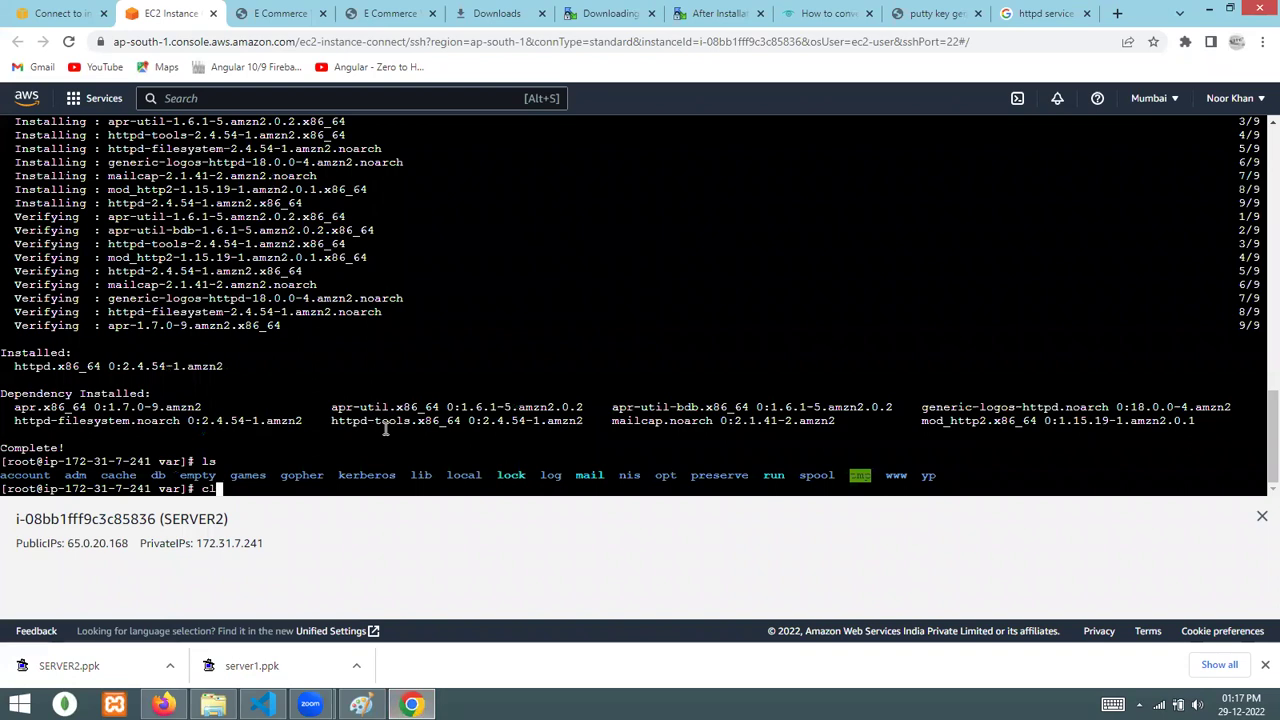
key("Return")
type("clear")
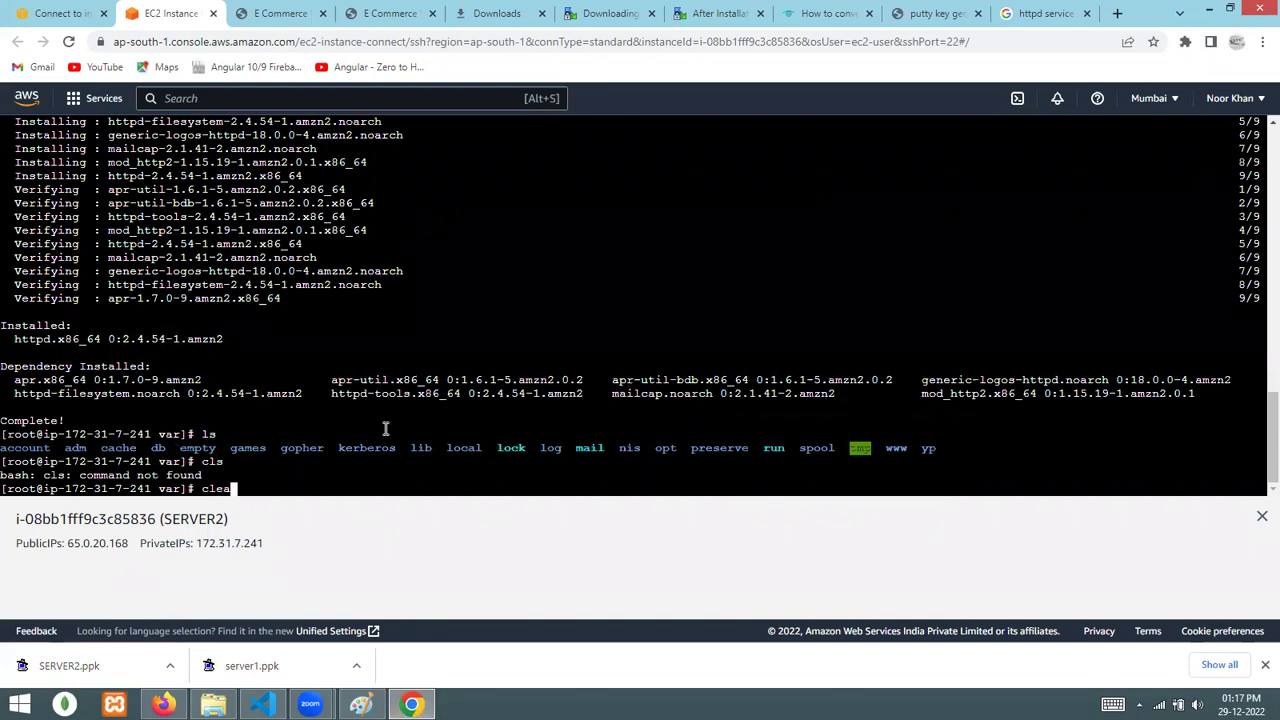
key("Return")
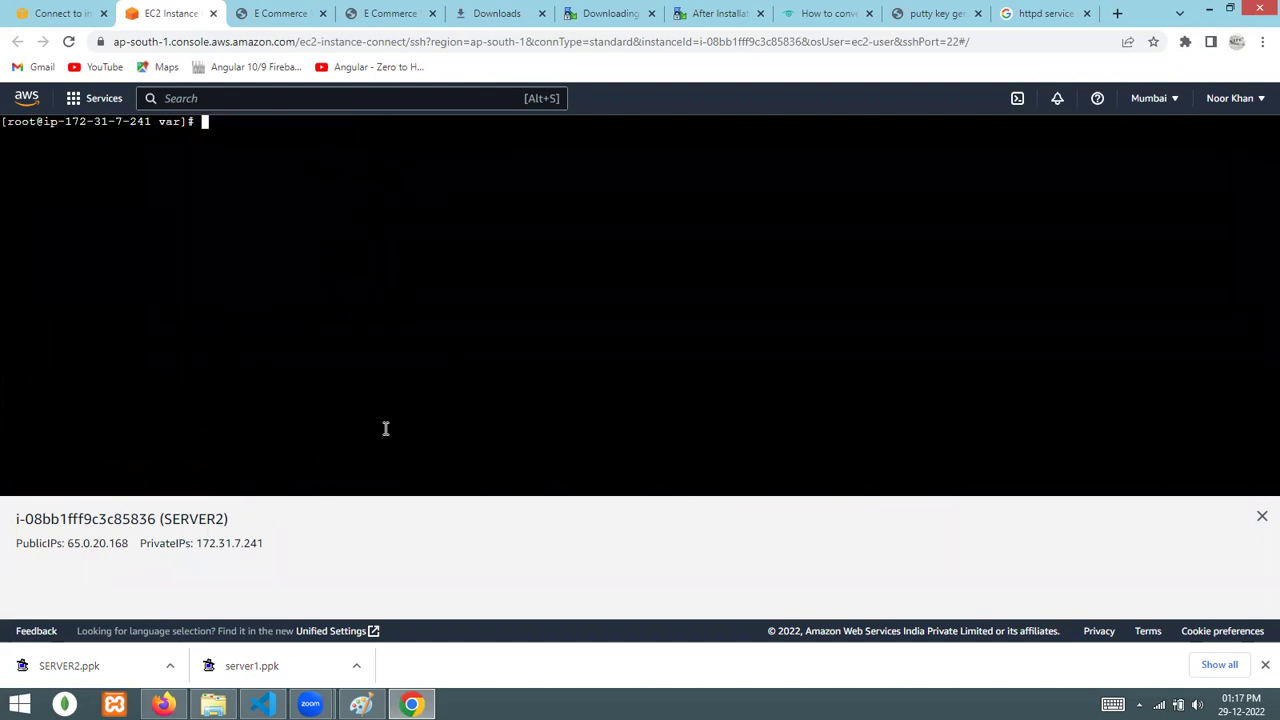
- Paste and run "systemctl status httpd" in the terminal and check the active state of the service
right_click(385, 428)
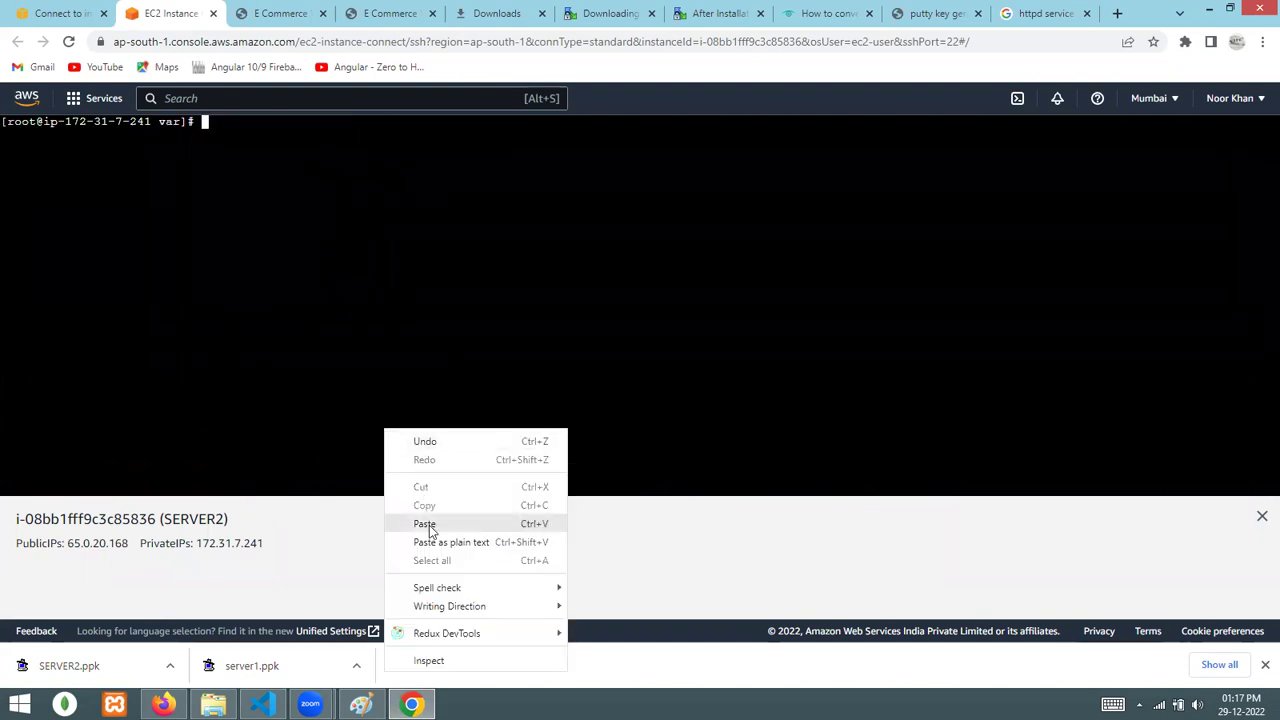
left_click(425, 524)
key("Return")
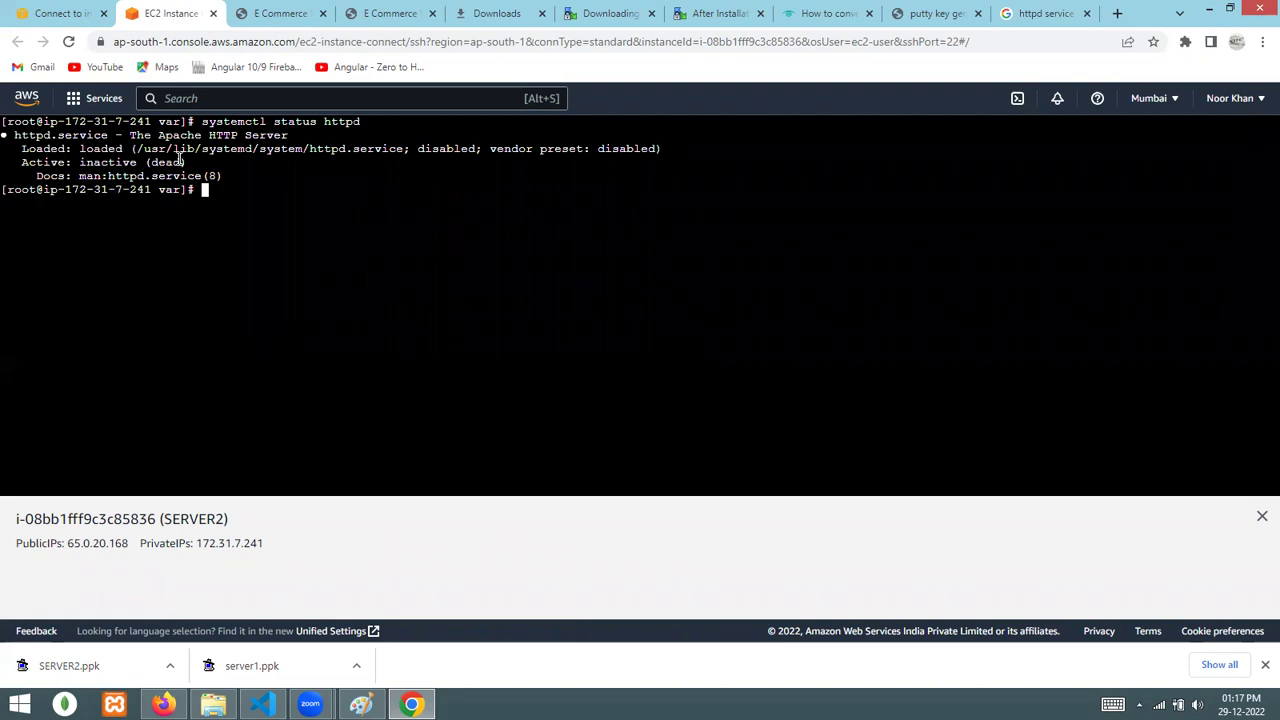
left_click_drag(83, 163, 136, 164)
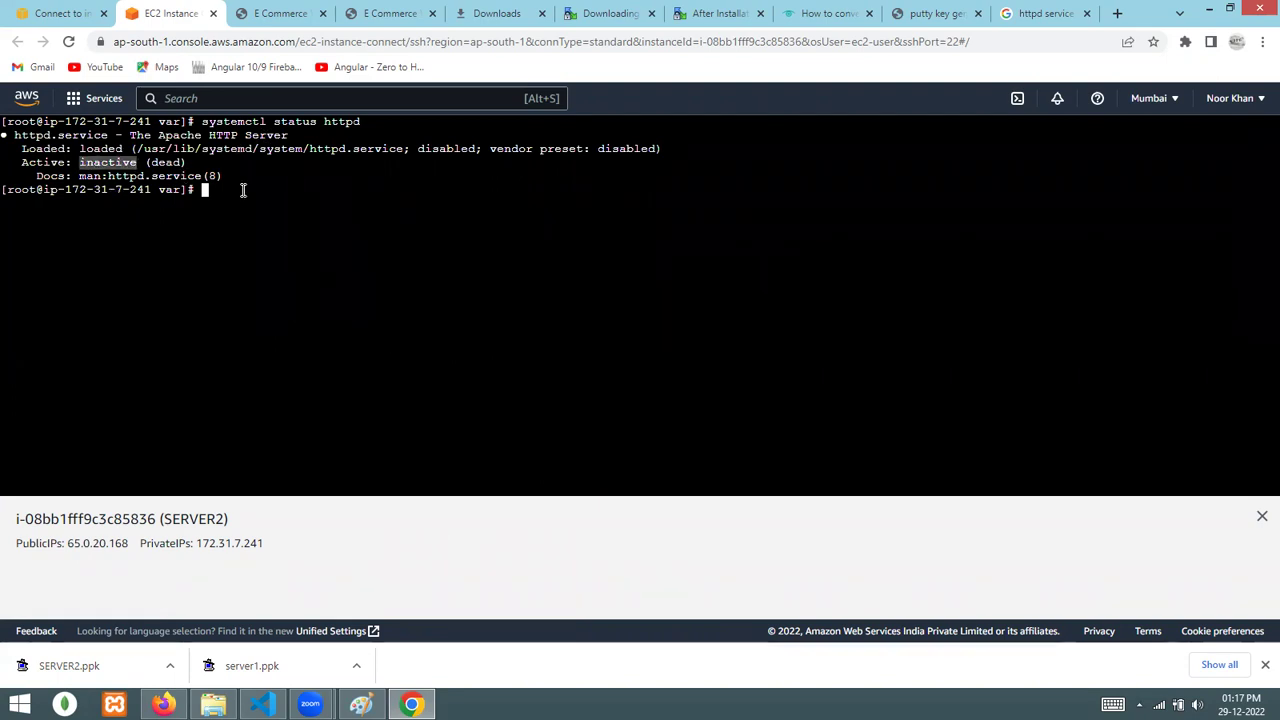
left_click(243, 190)
- Recall the status command at the prompt and change it to "systemctl enable httpd" without running it
key("Up")
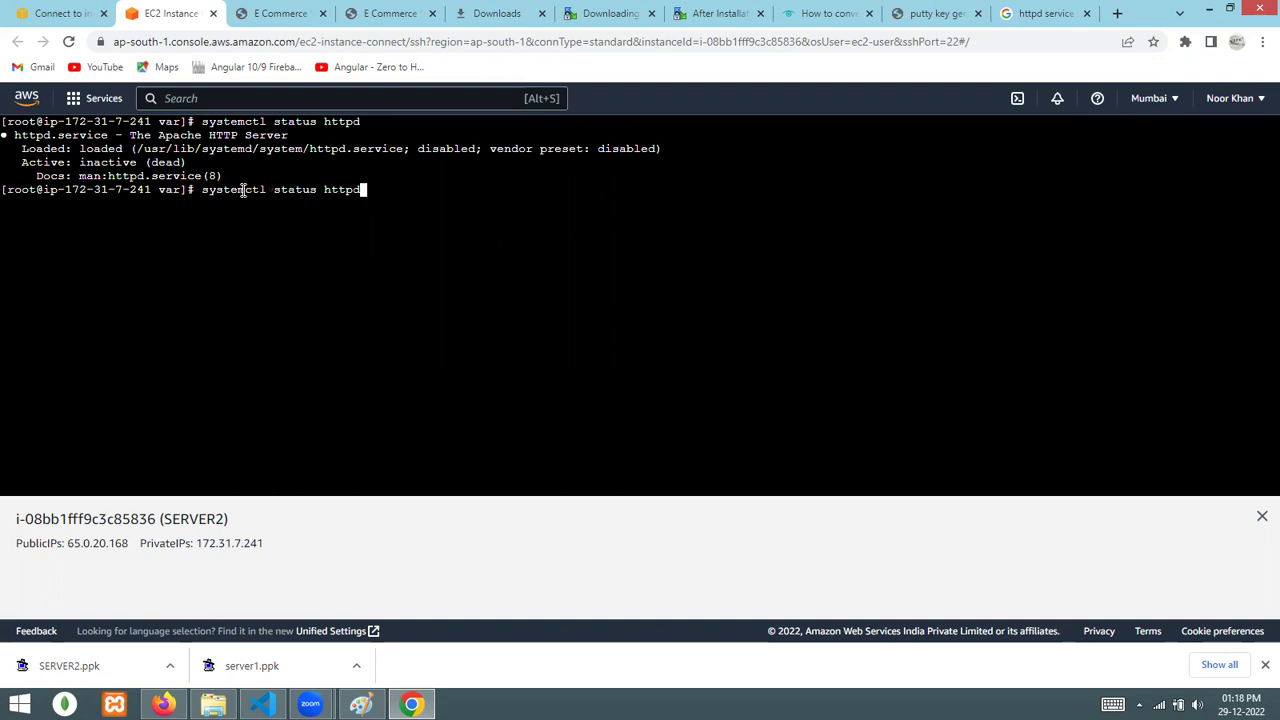
key("BackSpace")
key("BackSpace")
key("BackSpace")
key("BackSpace")
key("BackSpace")
key("BackSpace")
key("BackSpace")
key("BackSpace")
key("BackSpace")
key("BackSpace")
key("BackSpace")
key("BackSpace")
key("BackSpace")
type("enable httpd")
key("Left")
key("Left")
key("Left")
key("Left")
key("Left")
key("Left")
key("Left")
key("Left")
key("Left")
key("Left")
key("Left")
key("Left")
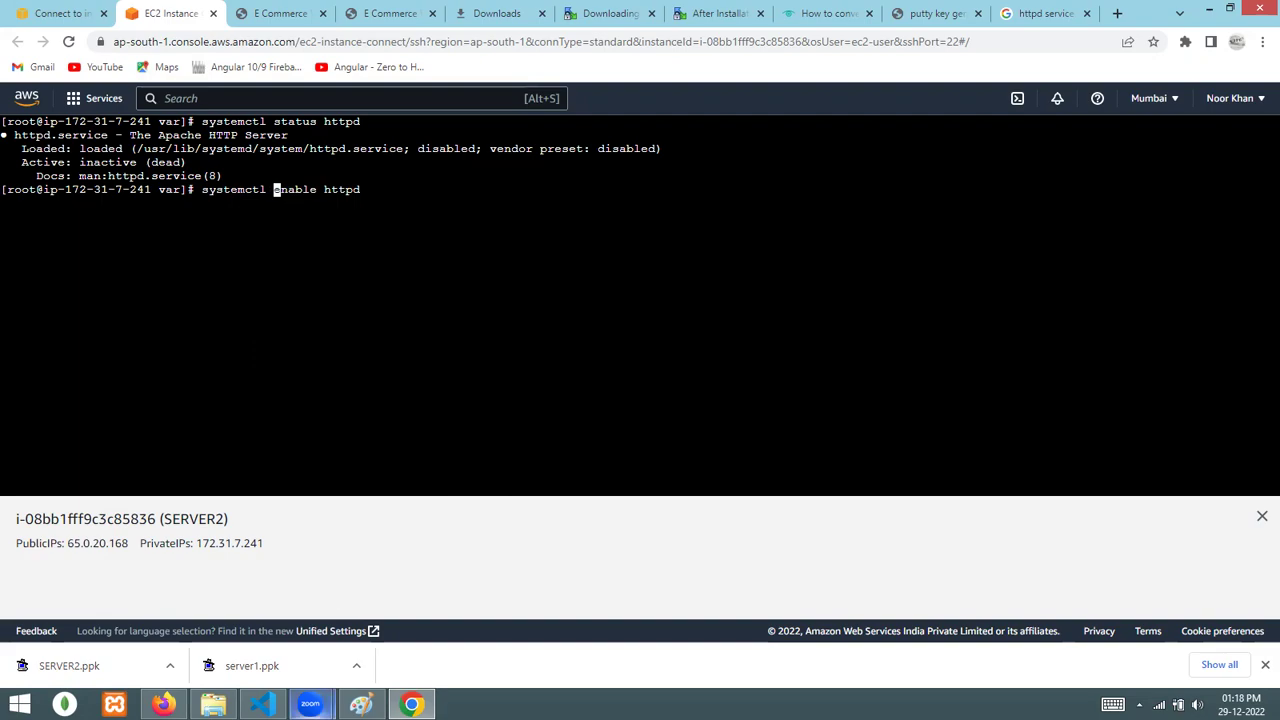
- Switch to Paint and add the line "systemctl enable httpd" directly below the status command in the text box
left_click(361, 704)
key("Right")
key("shift+Home")
key("ctrl+c")
key("Right")
key("Right")
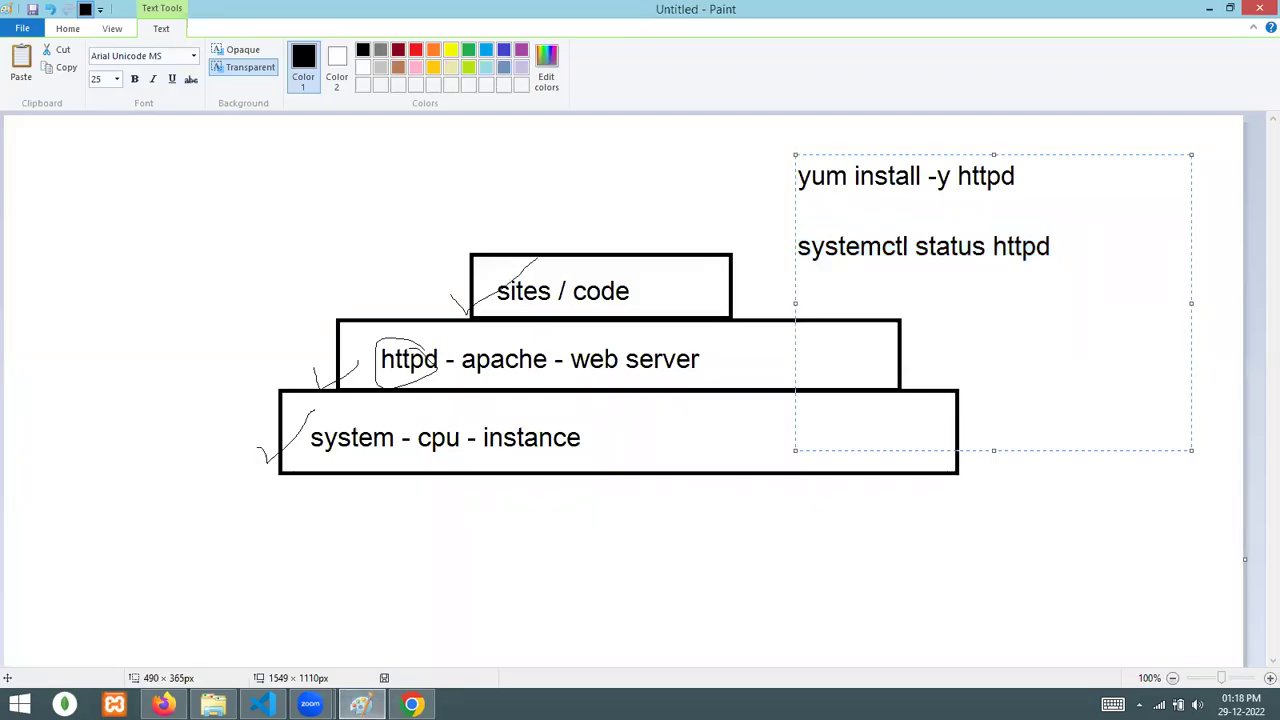
key("ctrl+v")
double_click(958, 281)
type("enable")
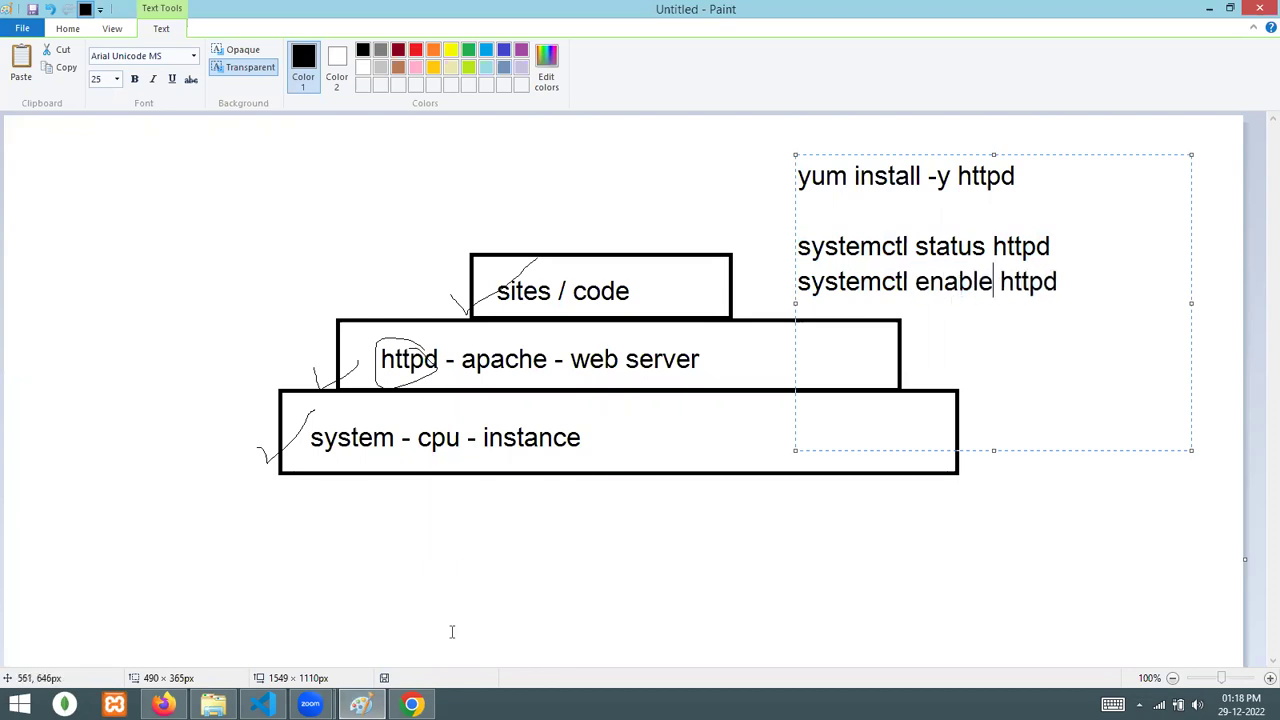
- Switch to Chrome and run the prepared "systemctl enable httpd" command in the SERVER2 terminal
left_click(163, 705)
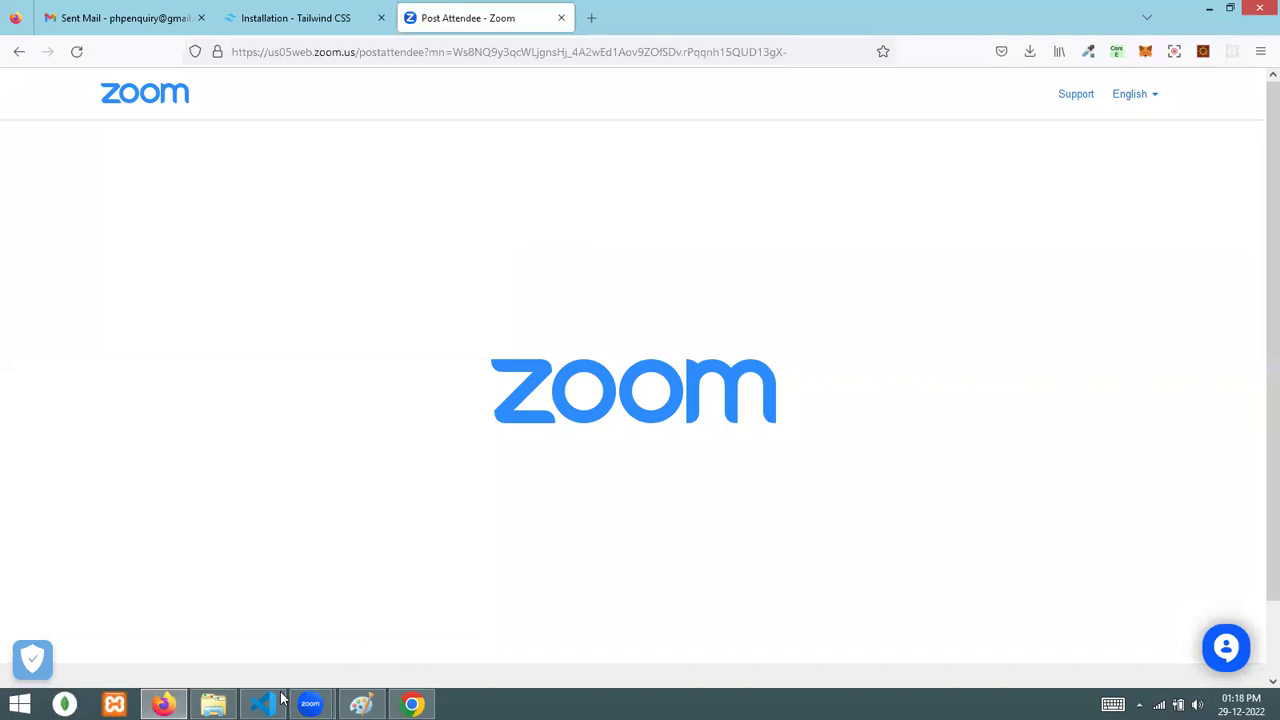
left_click(411, 705)
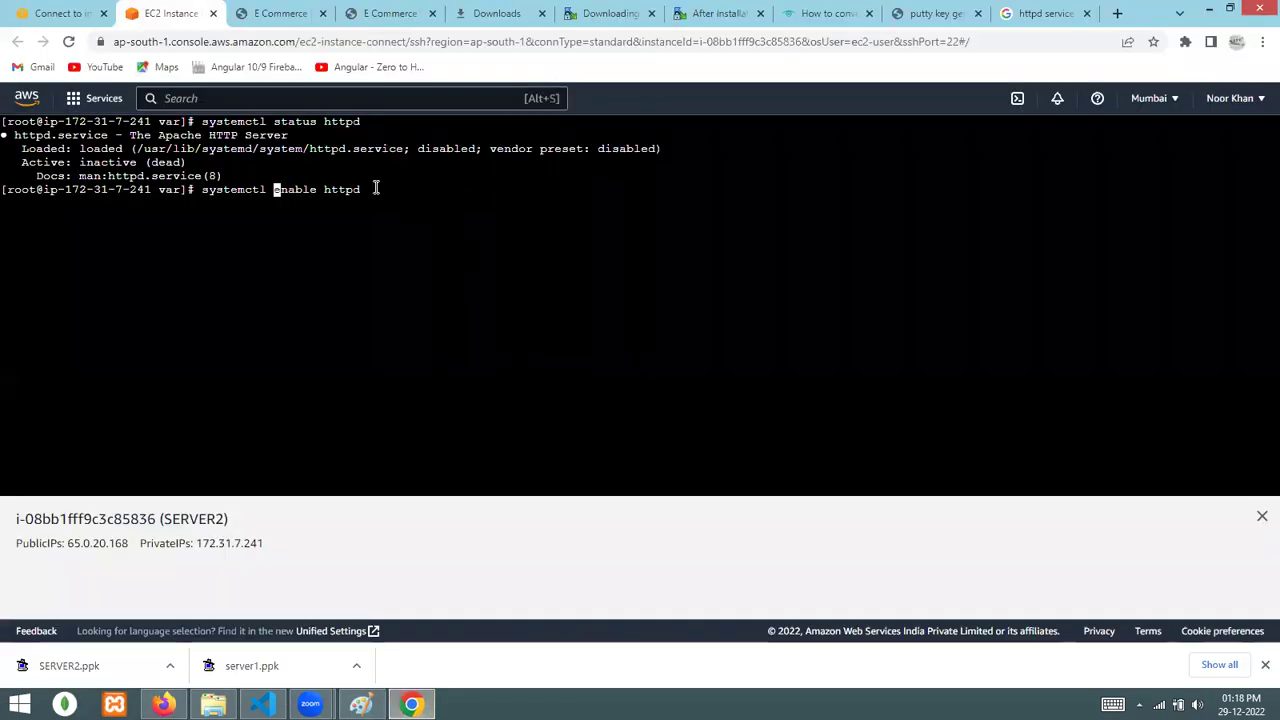
key("Return")
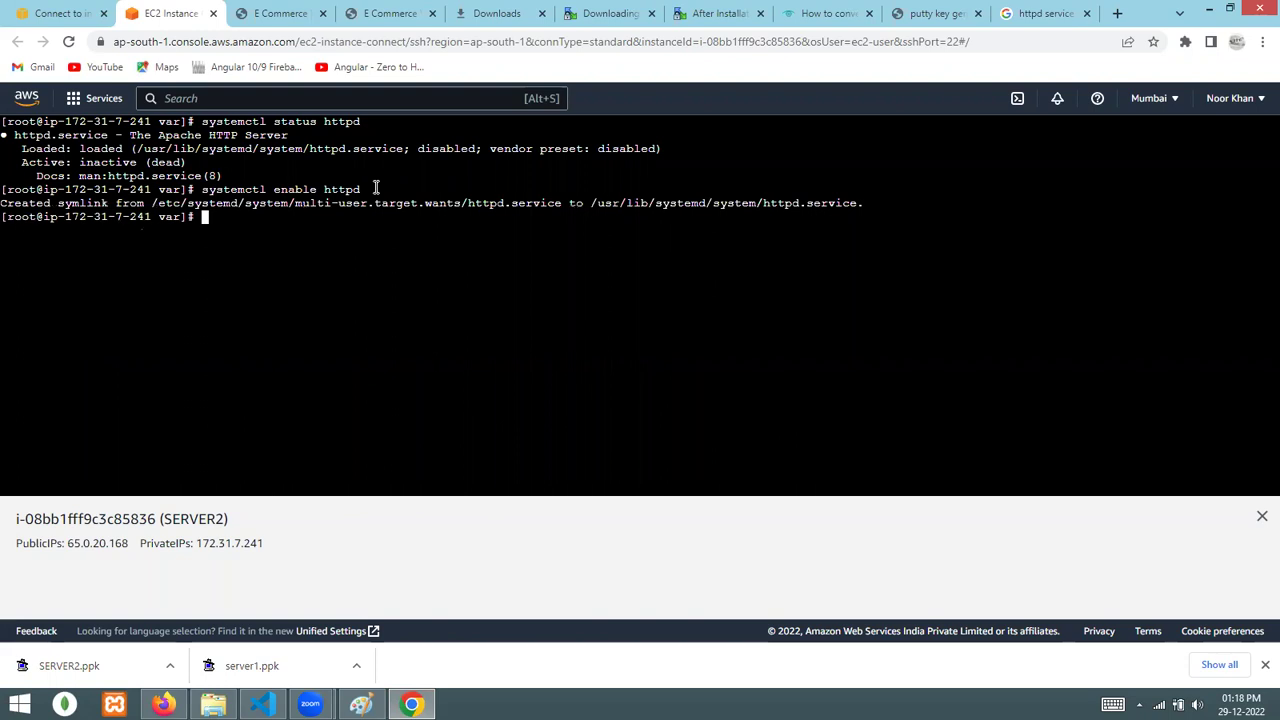
- Recall the enable command, change it to "systemctl start httpd" and run it
key("Up")
key("Left")
key("Left")
key("Left")
key("Left")
key("Left")
key("Left")
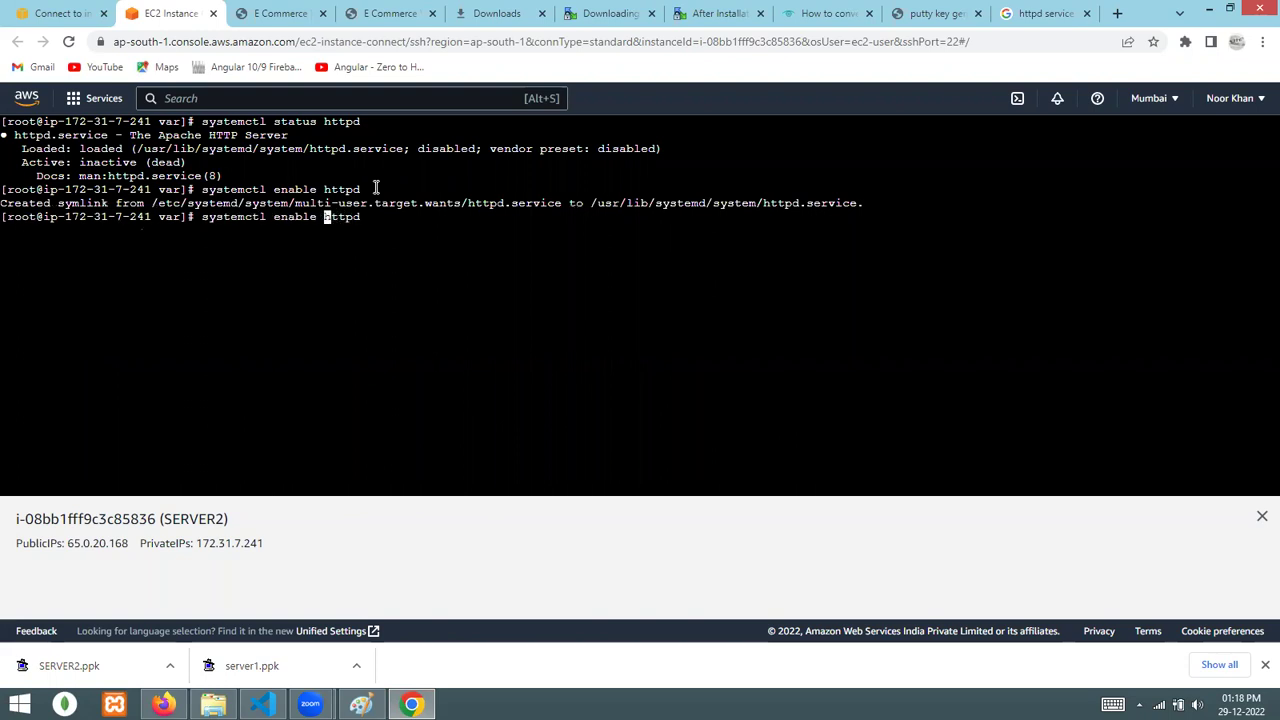
key("BackSpace")
key("BackSpace")
key("BackSpace")
key("BackSpace")
key("BackSpace")
key("BackSpace")
type("start")
key("Return")
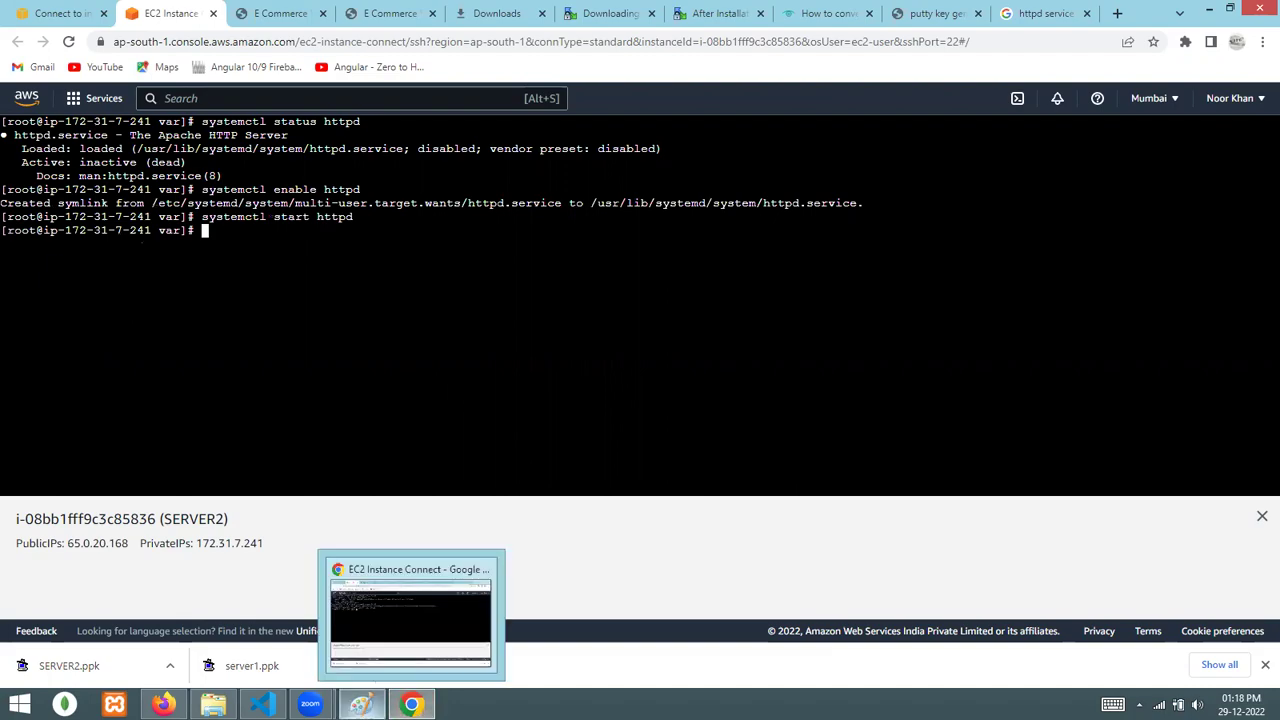
- Switch to Paint, add the line "systemctl start httpd" below the enable command and finish the text box
left_click(361, 704)
key("Return")
key("ctrl+v")
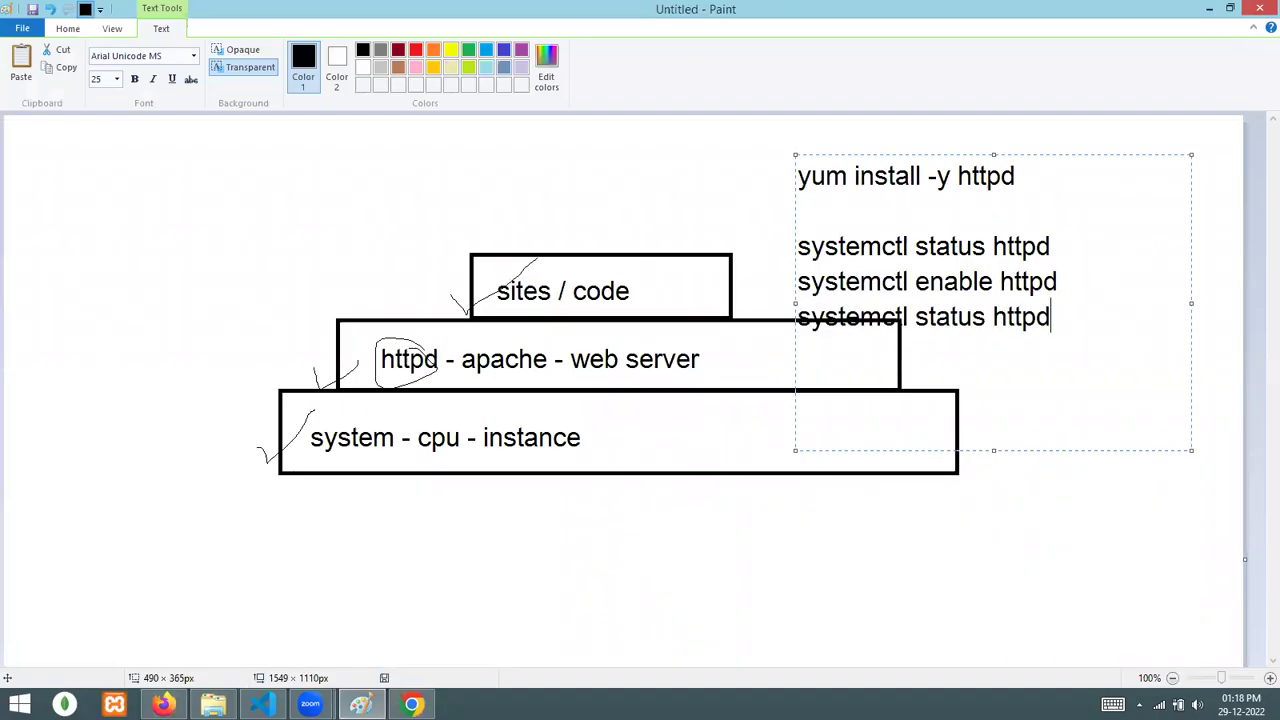
key("Left")
key("Left")
key("Left")
key("Left")
key("Left")
key("Left")
key("BackSpace")
key("BackSpace")
key("BackSpace")
key("BackSpace")
key("BackSpace")
key("BackSpace")
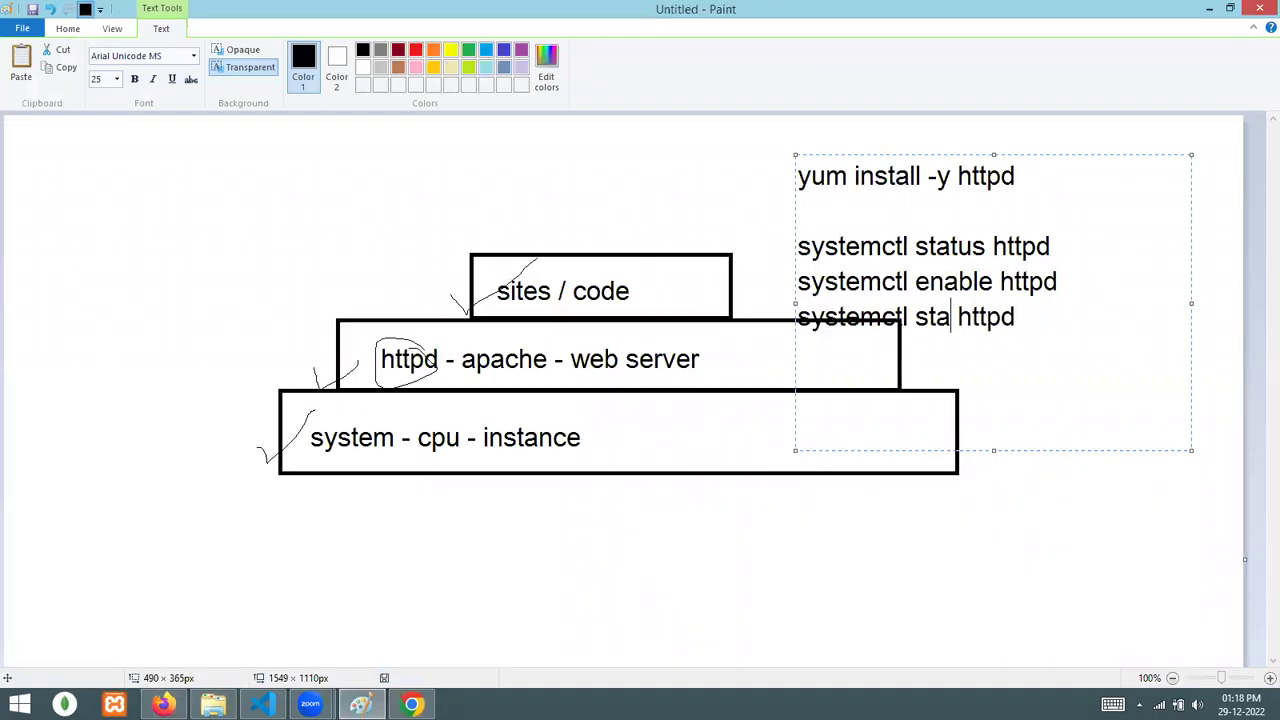
type("start")
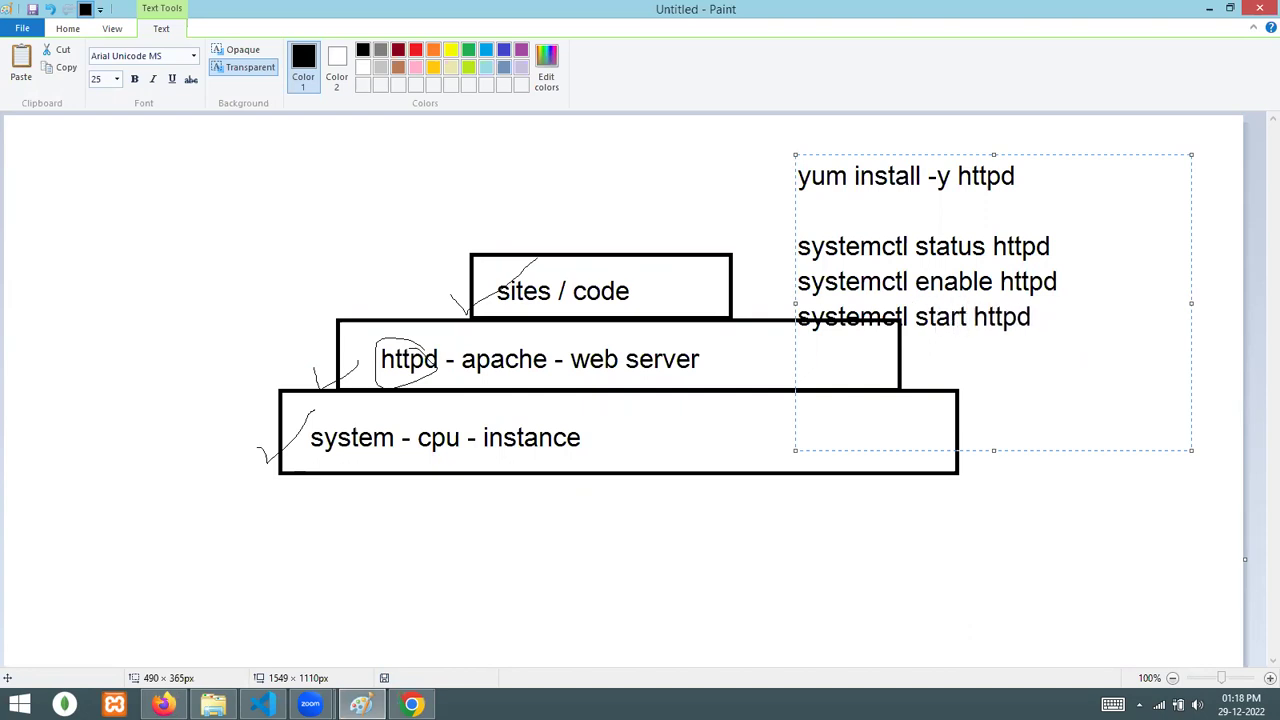
left_click(894, 520)
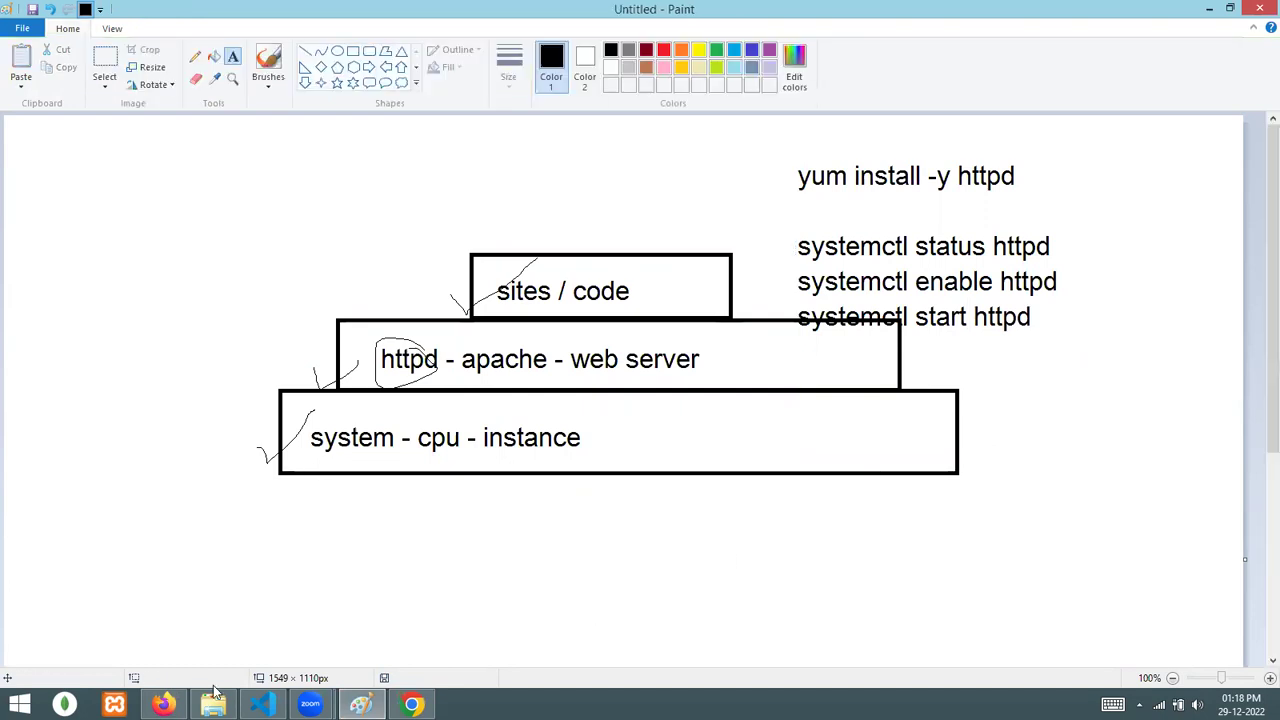
- Switch to Chrome, list the var directory, enter its www folder with "cd www" and list the contents
left_click(411, 705)
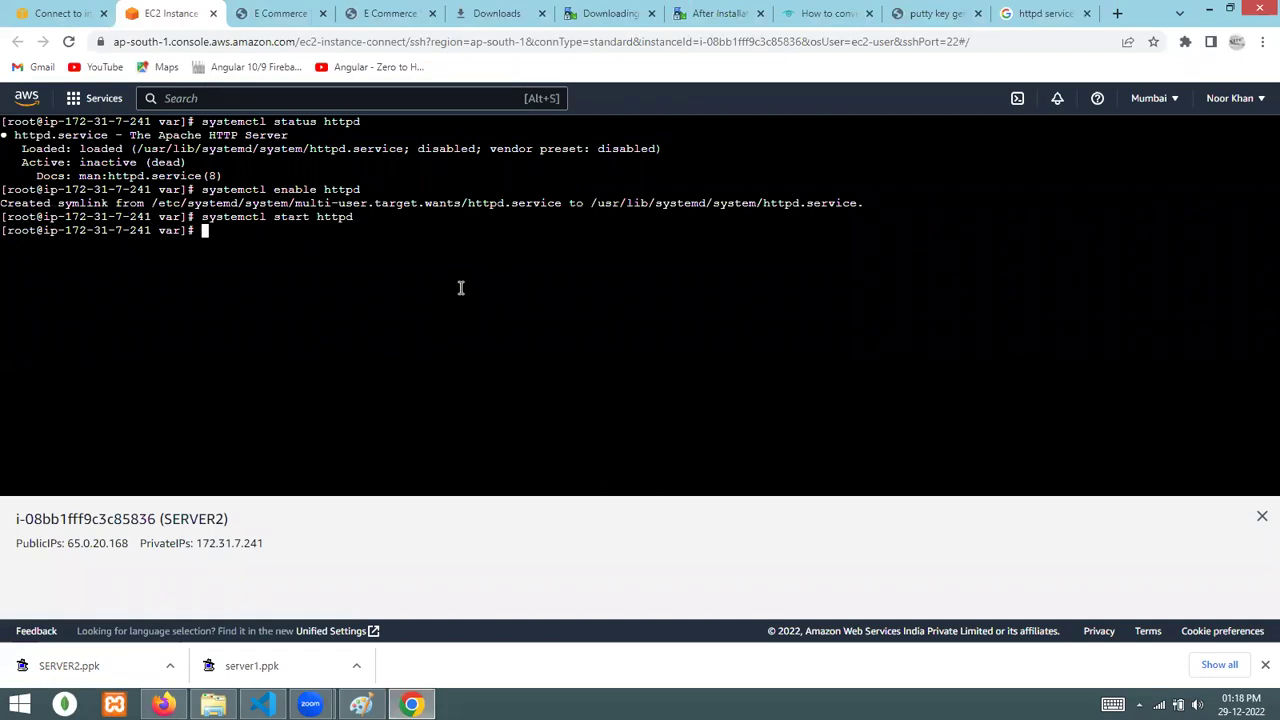
type("ls")
key("Return")
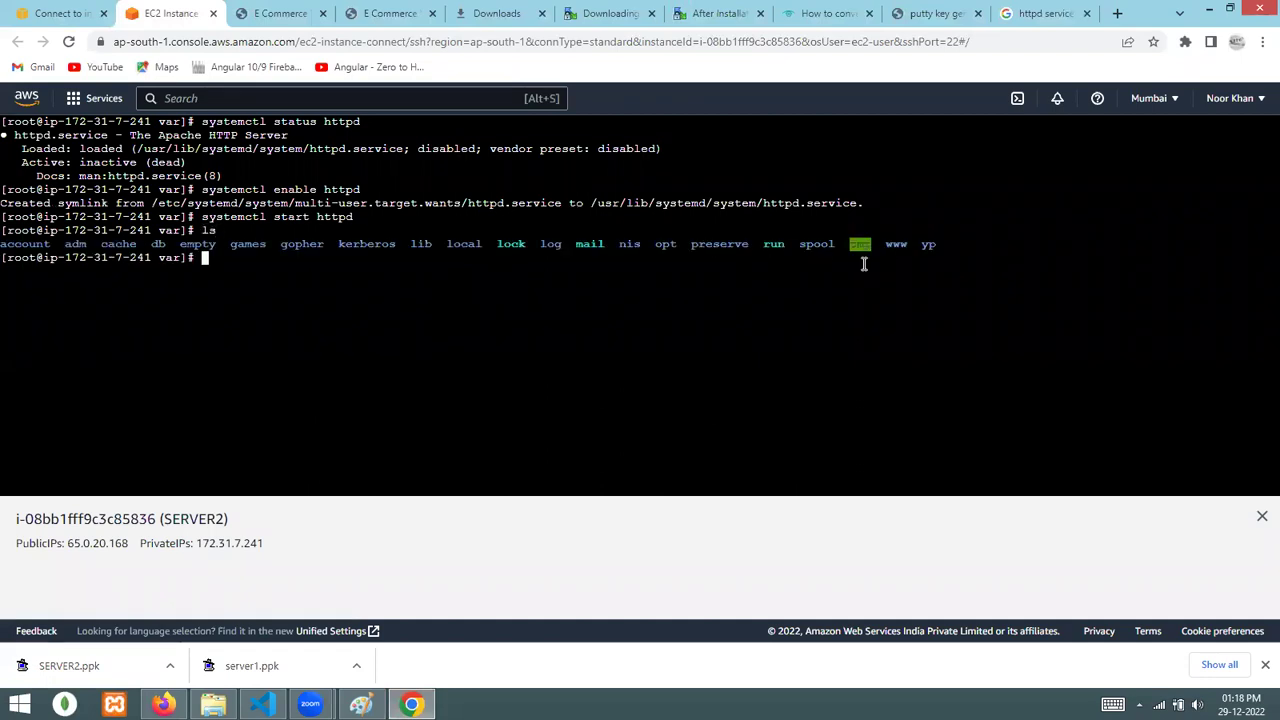
type("cd www")
key("Return")
type("ls")
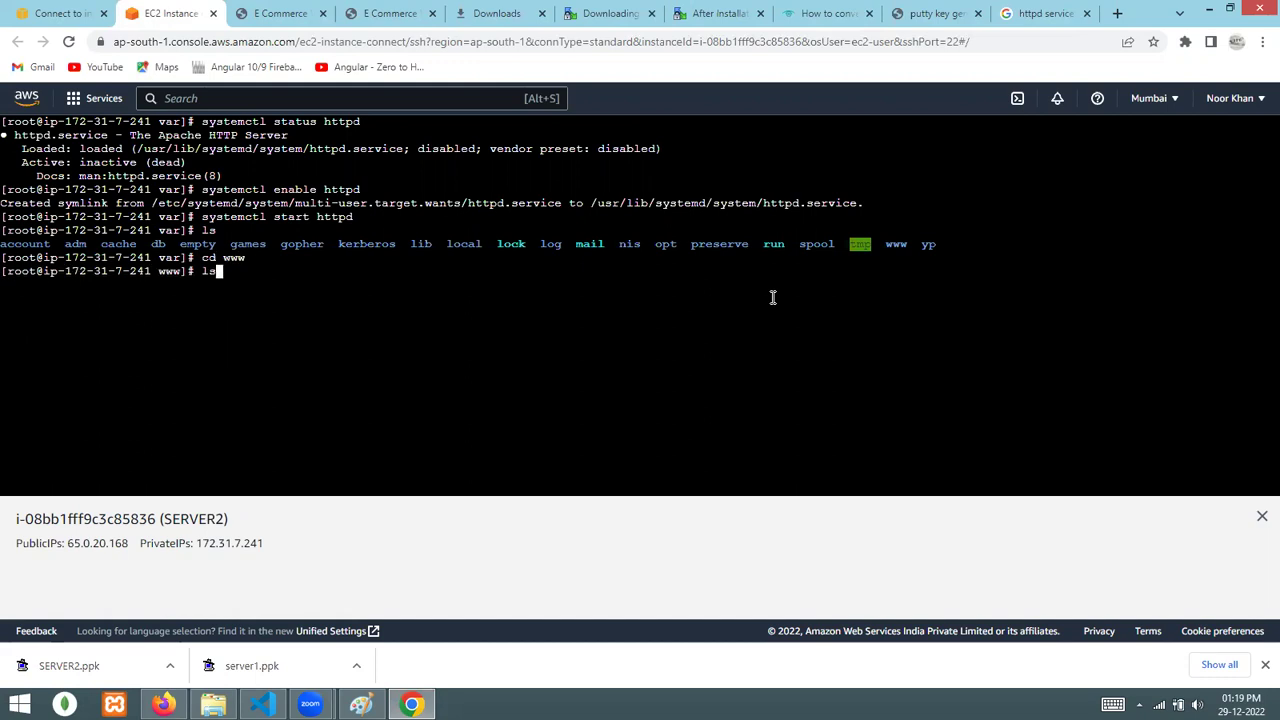
key("Return")
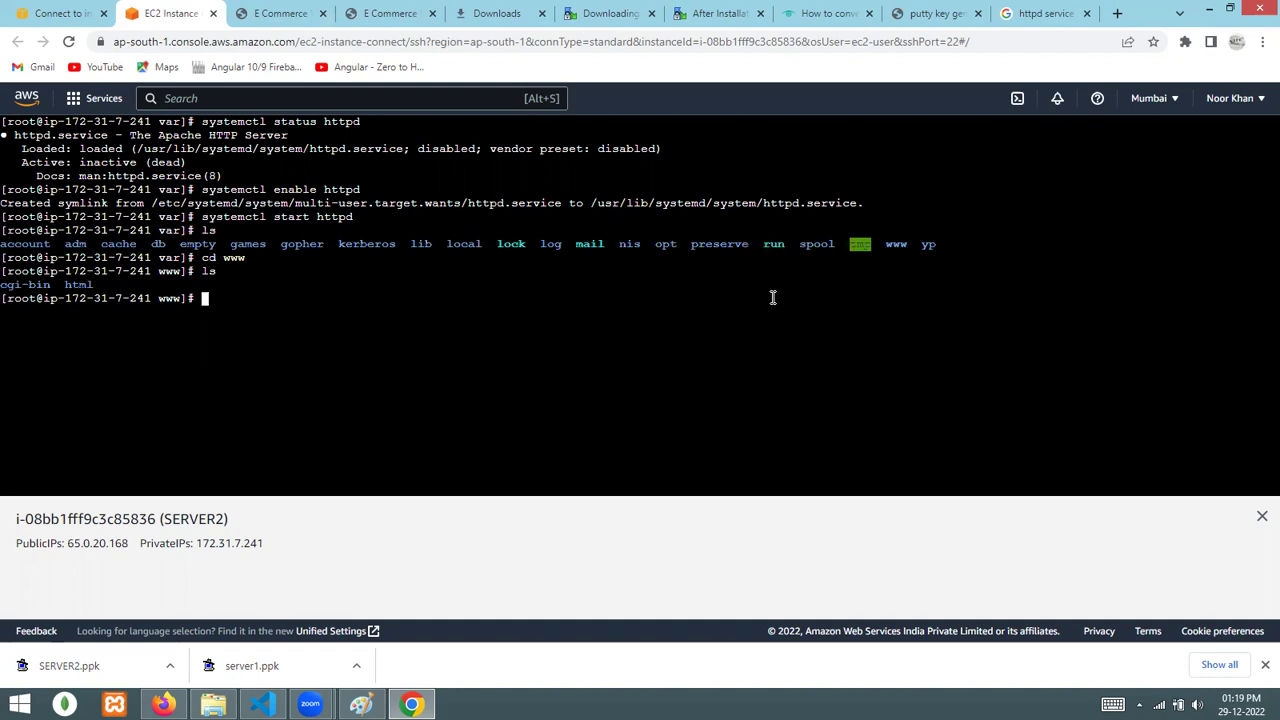
- Give the html folder full permissions recursively with "chmod 777 -R html" and list the www directory again
type("chmod 777 -R html")
key("Return")
type("ls")
key("Return")
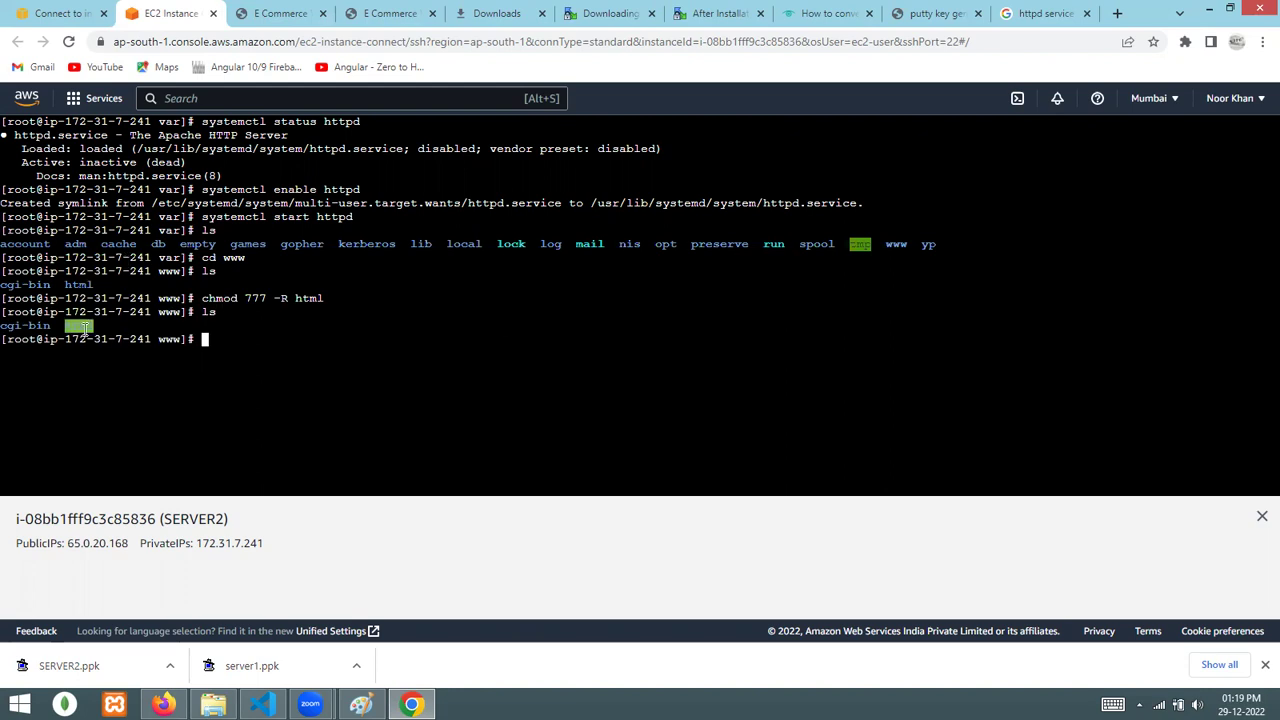
- Search Google for "winscp download" in the first E Commerce tab, open the WinSCP Downloads page and look through the available packages
left_click(280, 13)
left_click(304, 43)
type("winscp")
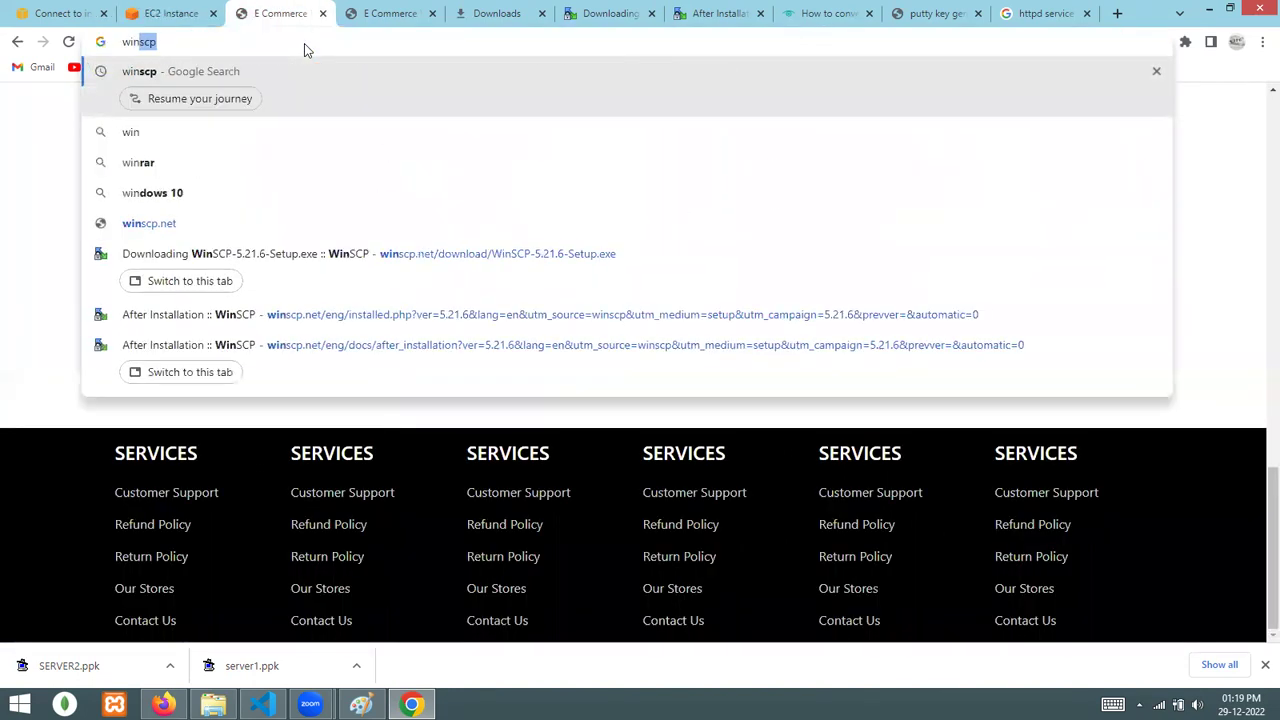
key("Down")
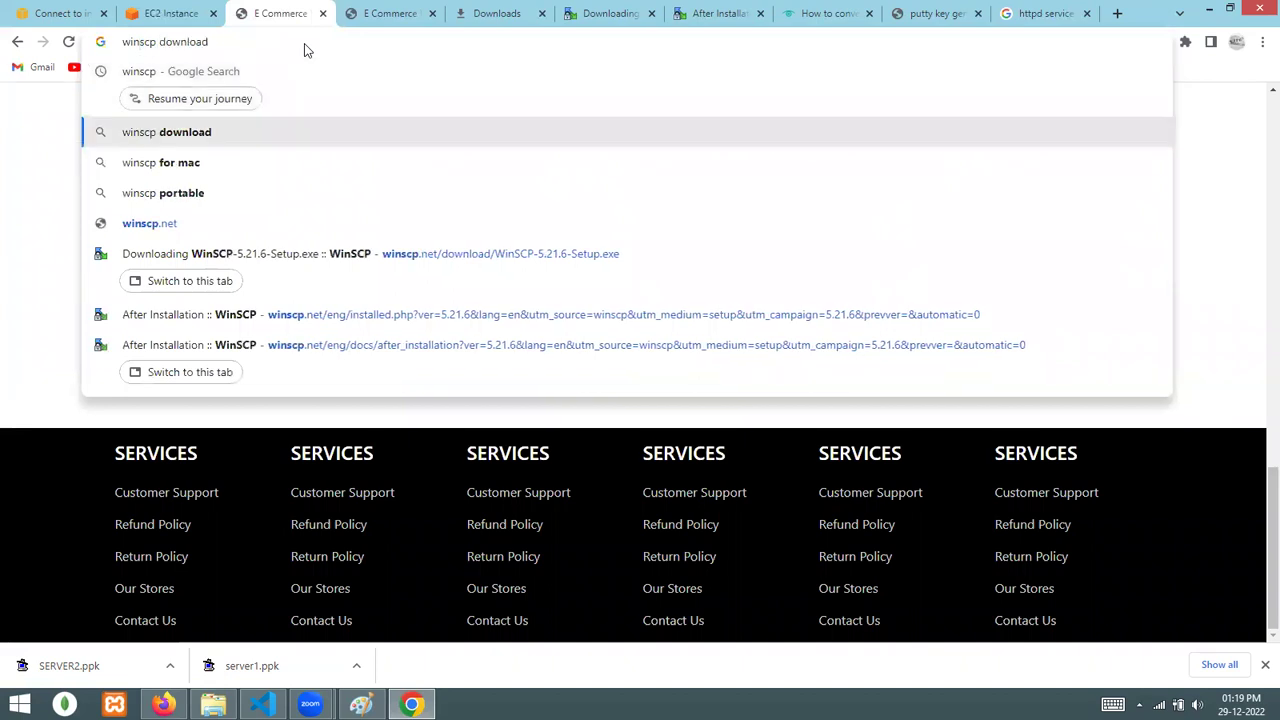
key("Return")
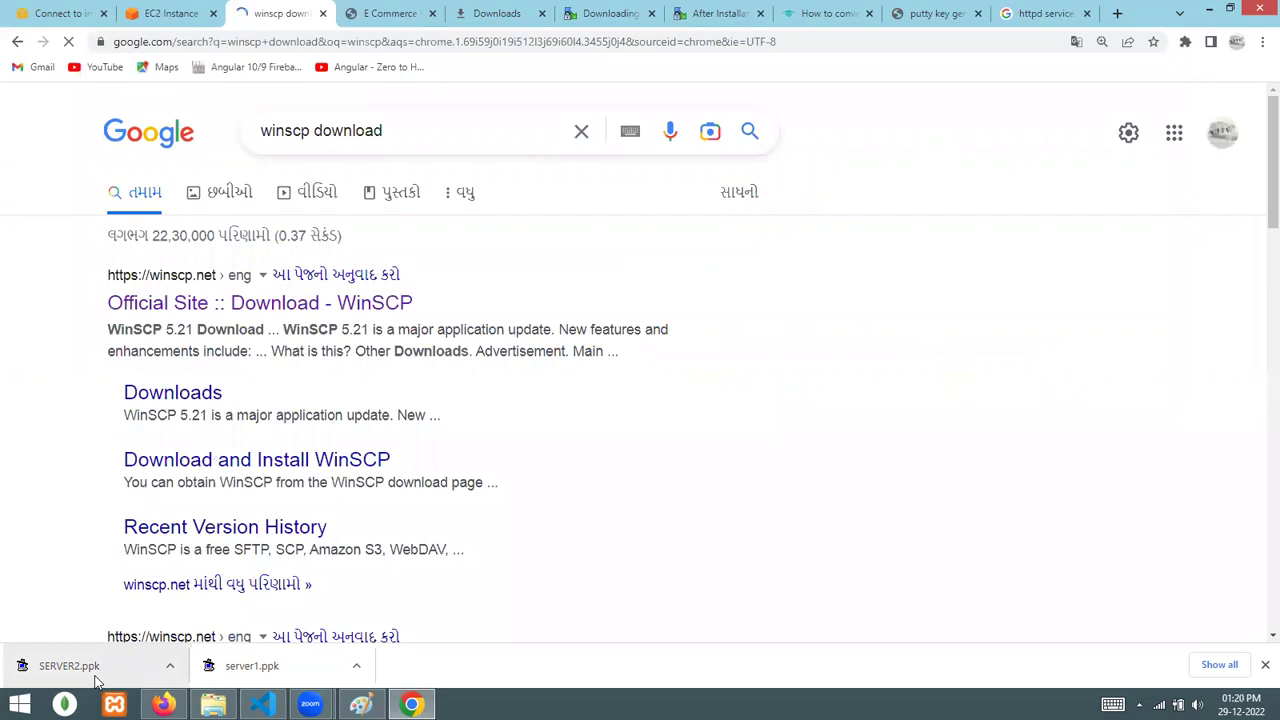
left_click(205, 393)
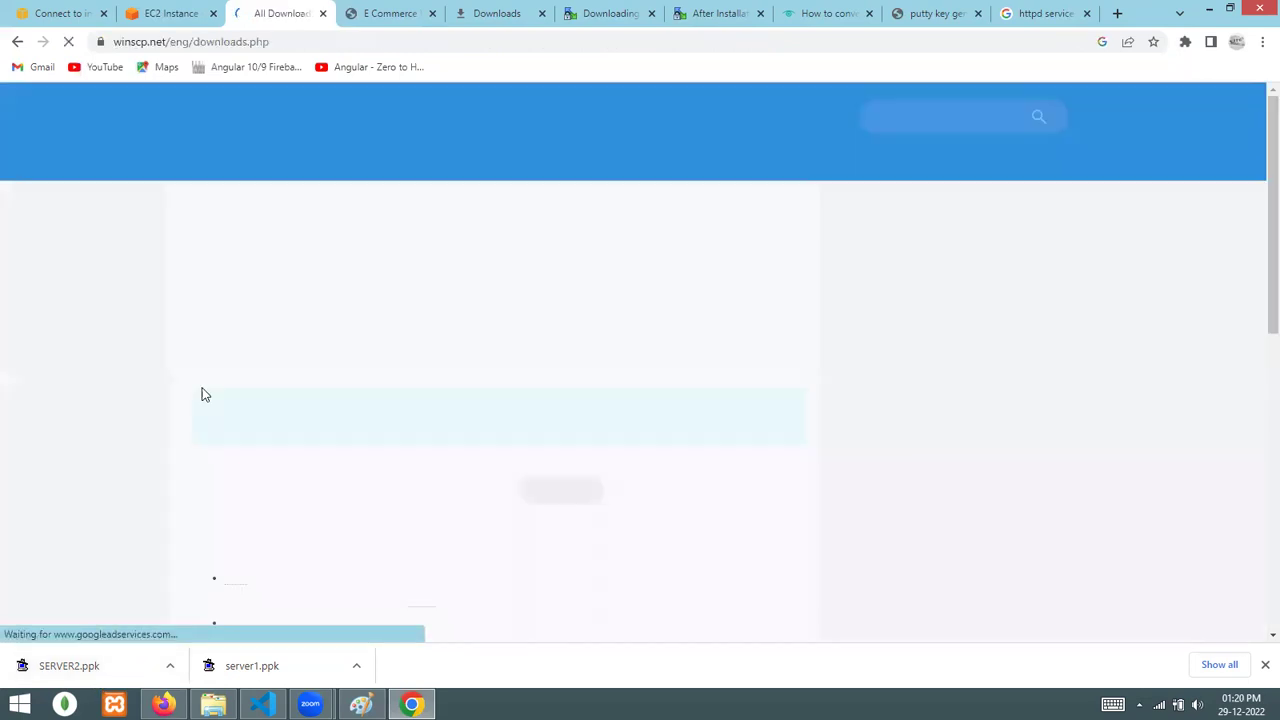
scroll(430, 431, "down", 15)
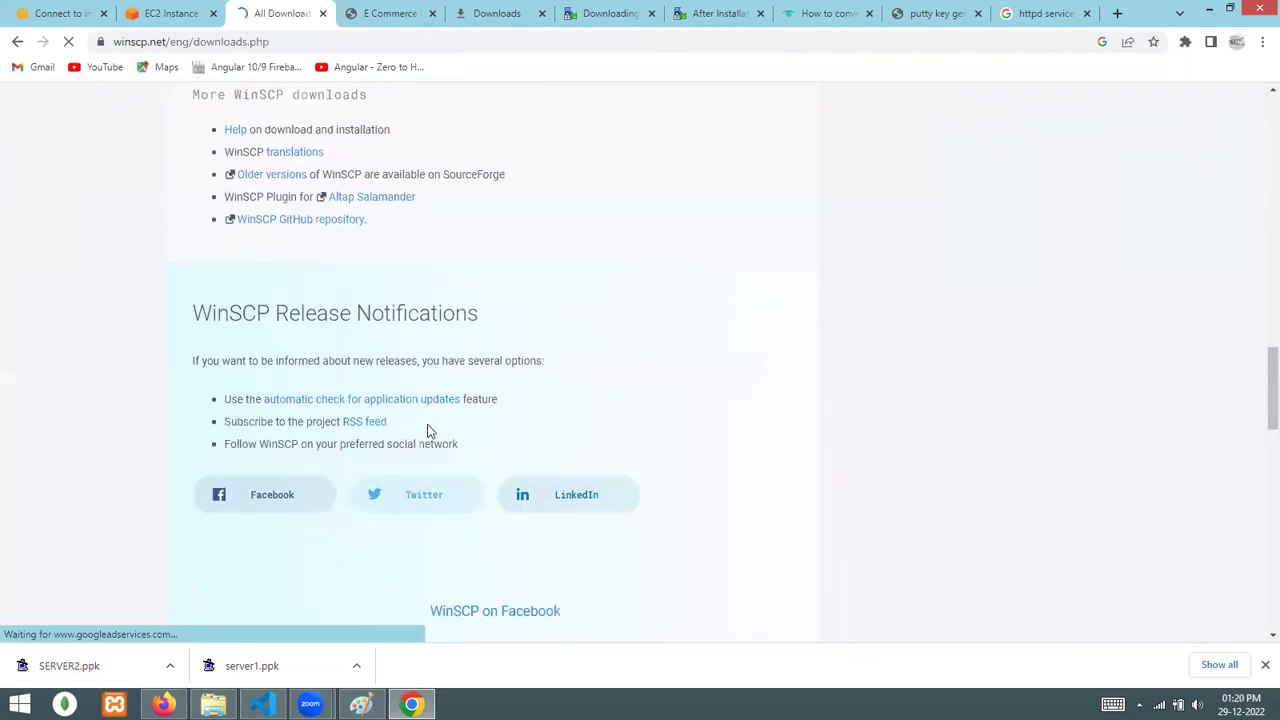
scroll(430, 431, "up", 8)
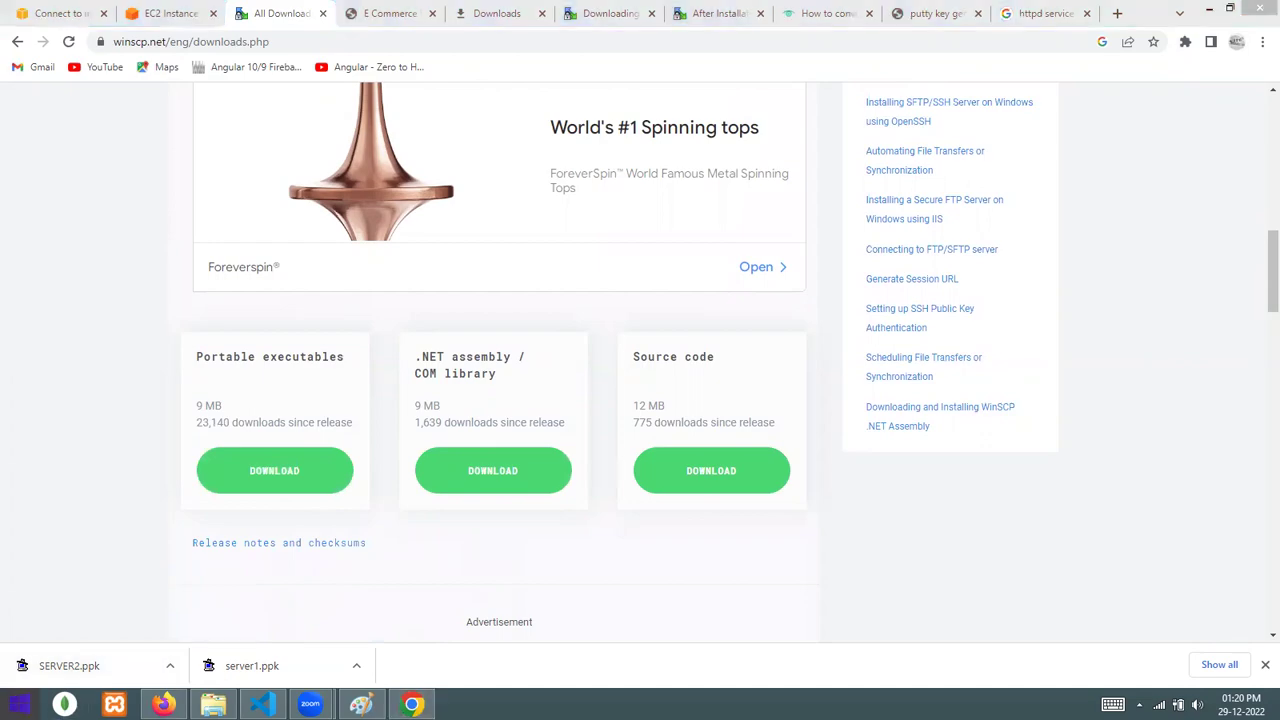
- Search the computer's installed apps for "winscp" and launch WinSCP
left_click(20, 704)
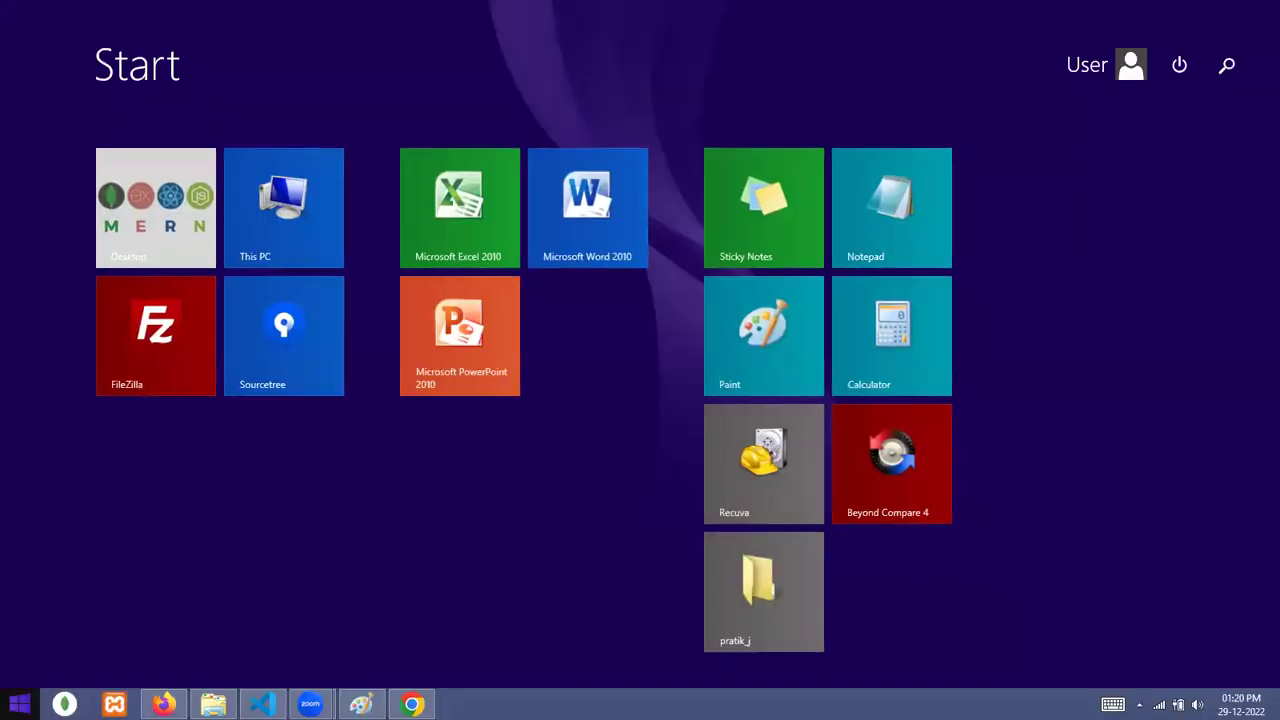
key("super+s")
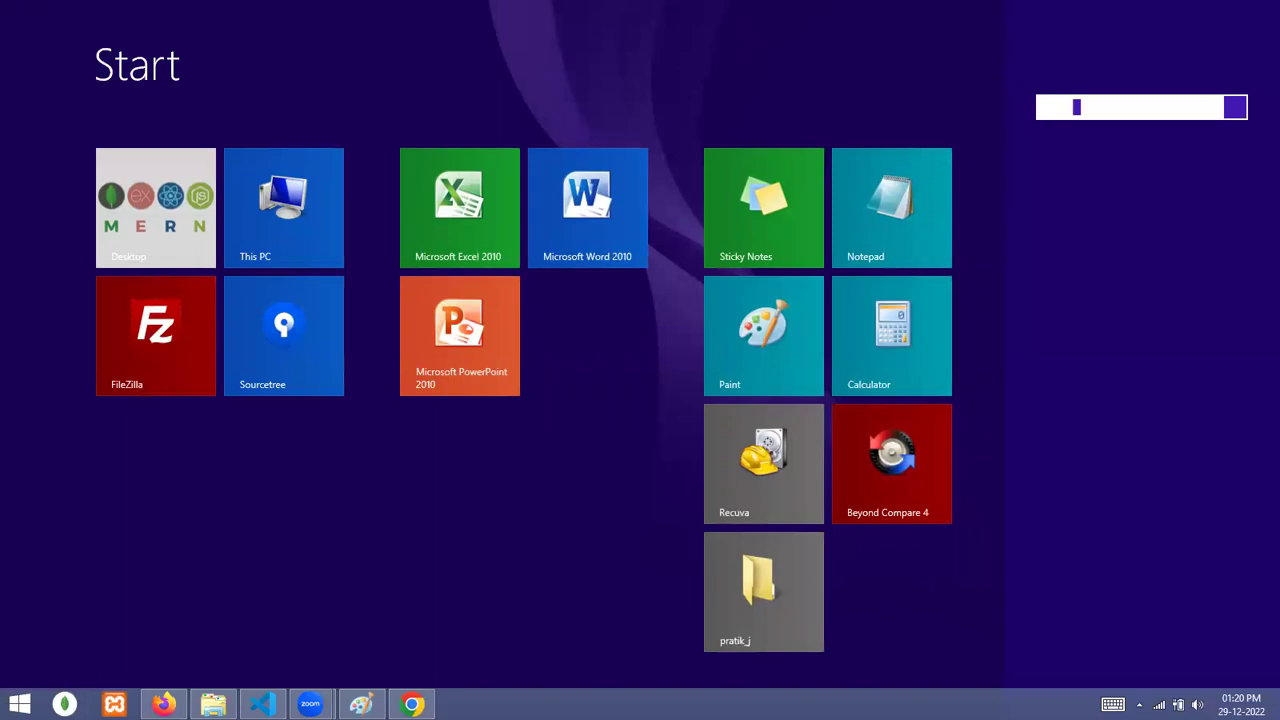
type("winscp")
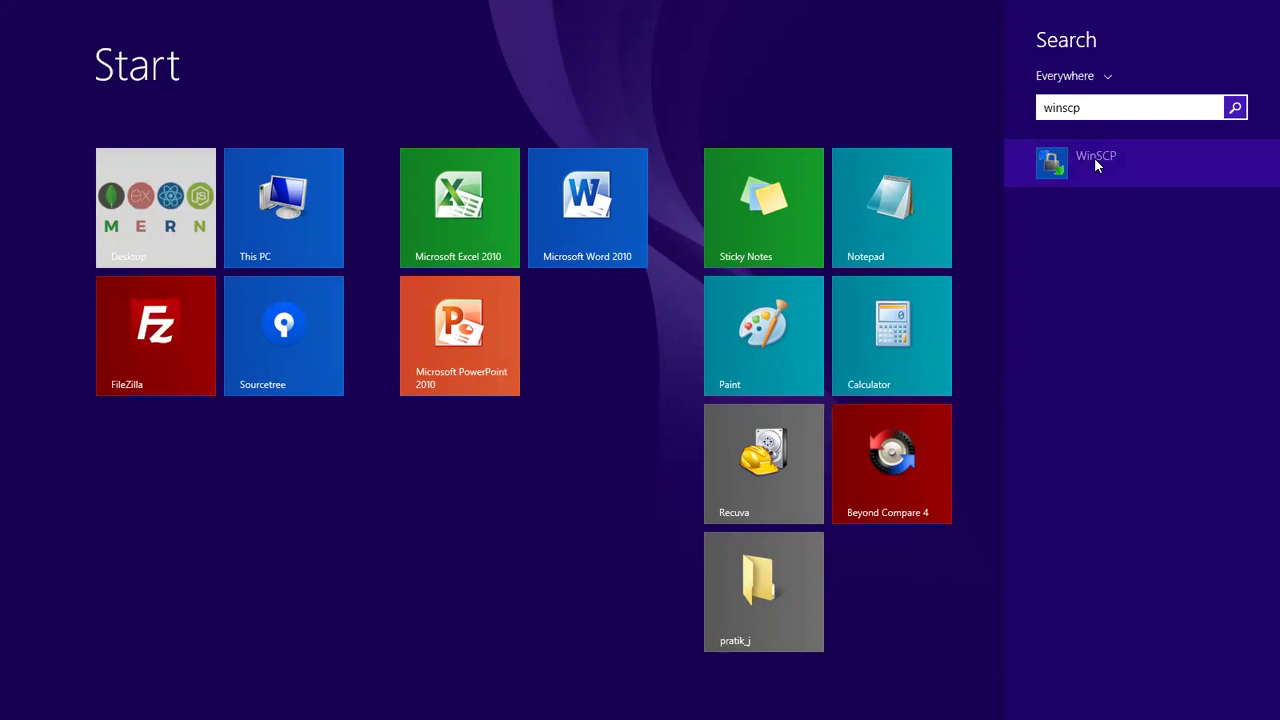
left_click(934, 188)
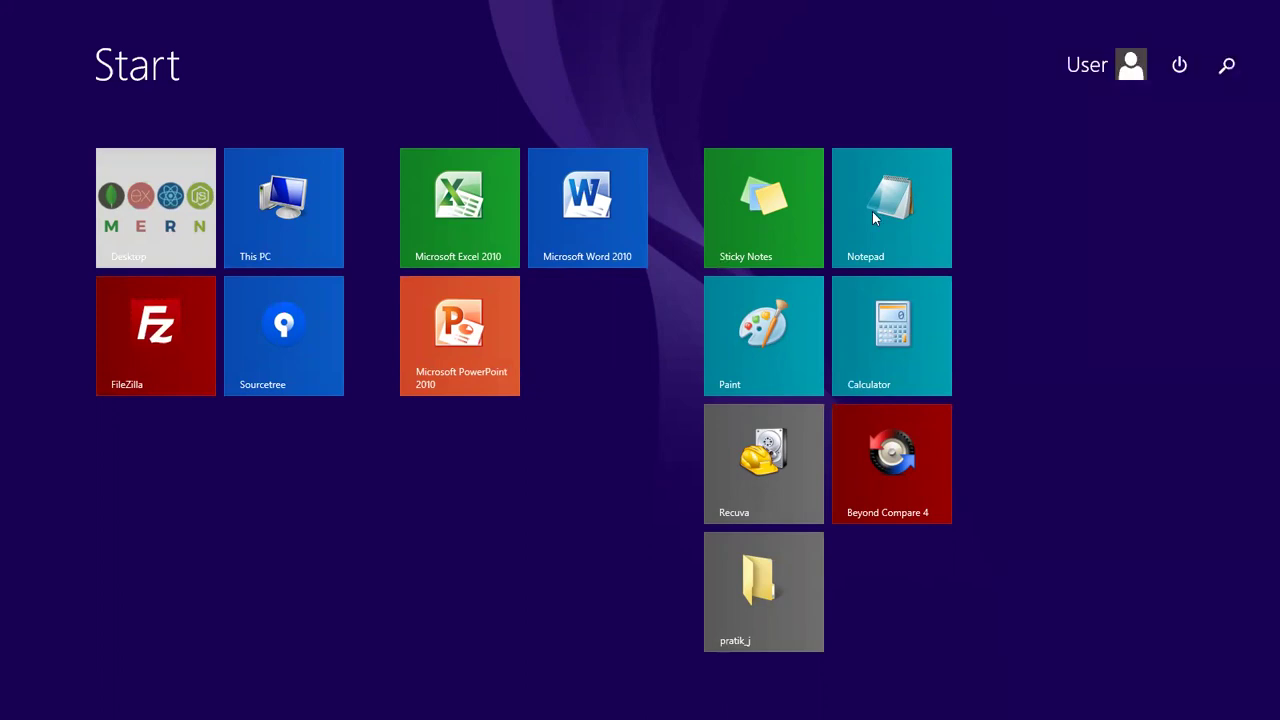
key("super")
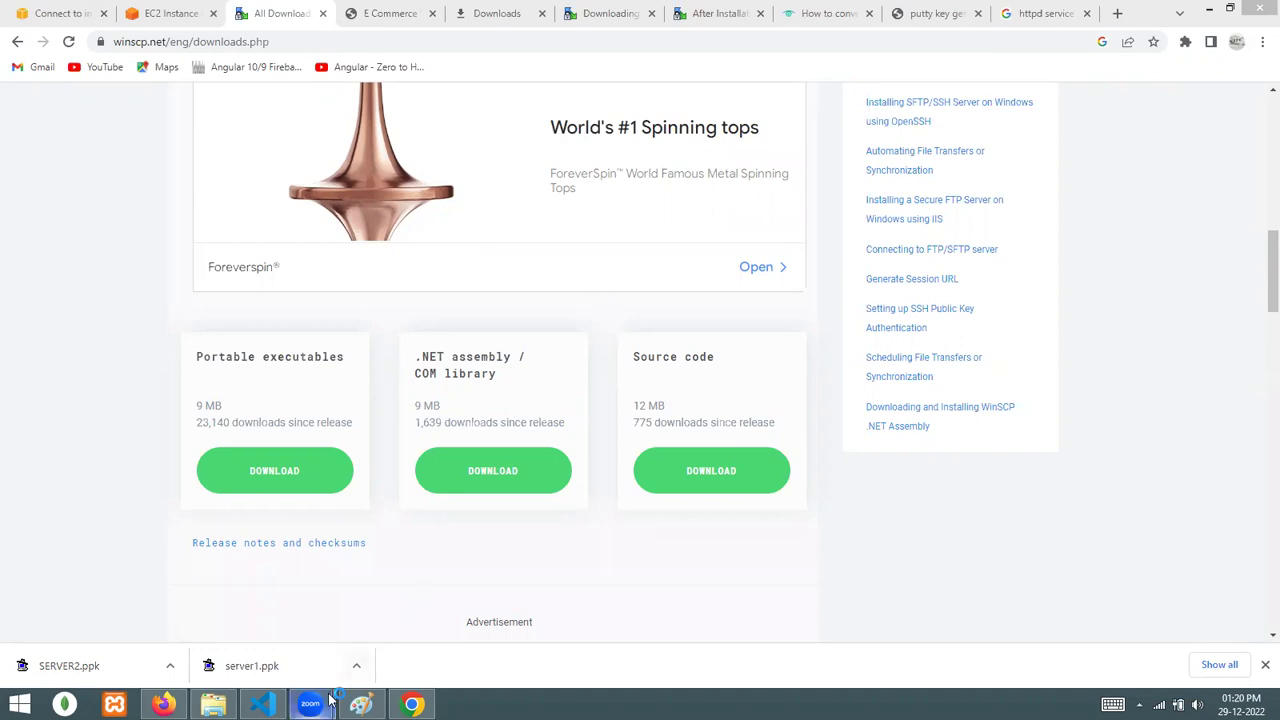
left_click(86, 666)
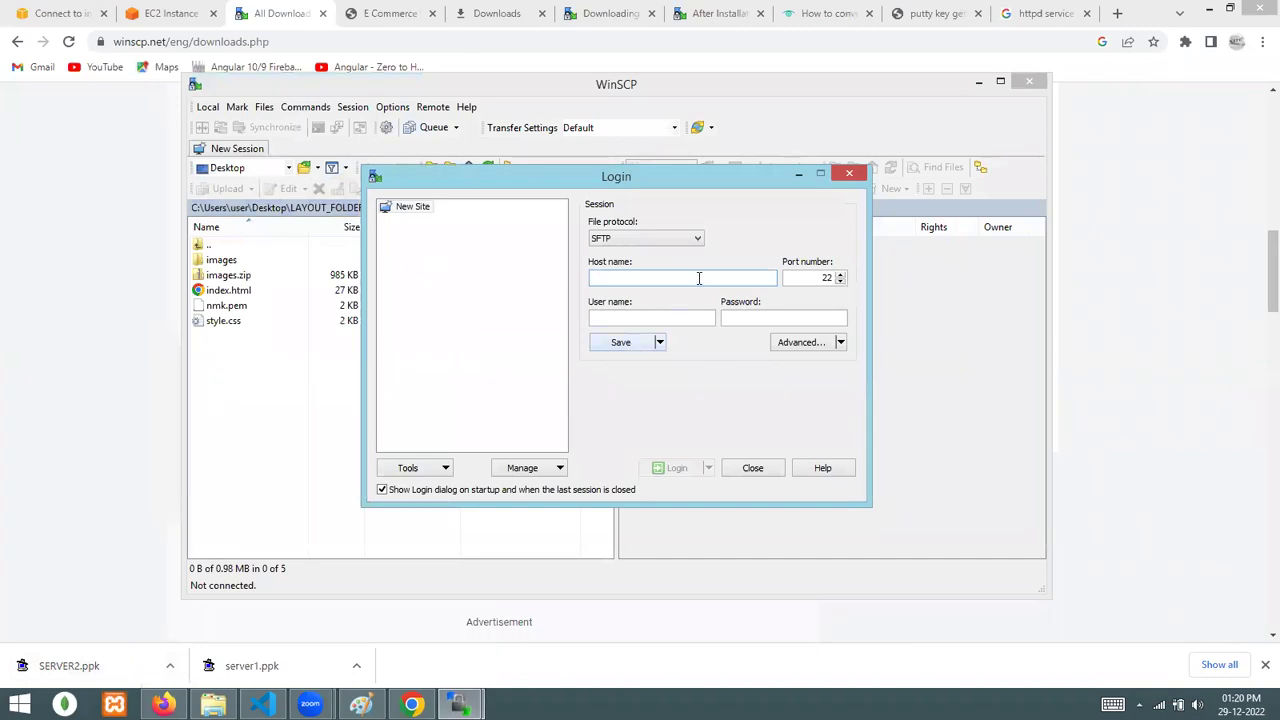
- Switch to Chrome, open the SERVER2 instance's summary from the EC2 Instances list and copy its public IPv4 DNS
left_click(148, 14)
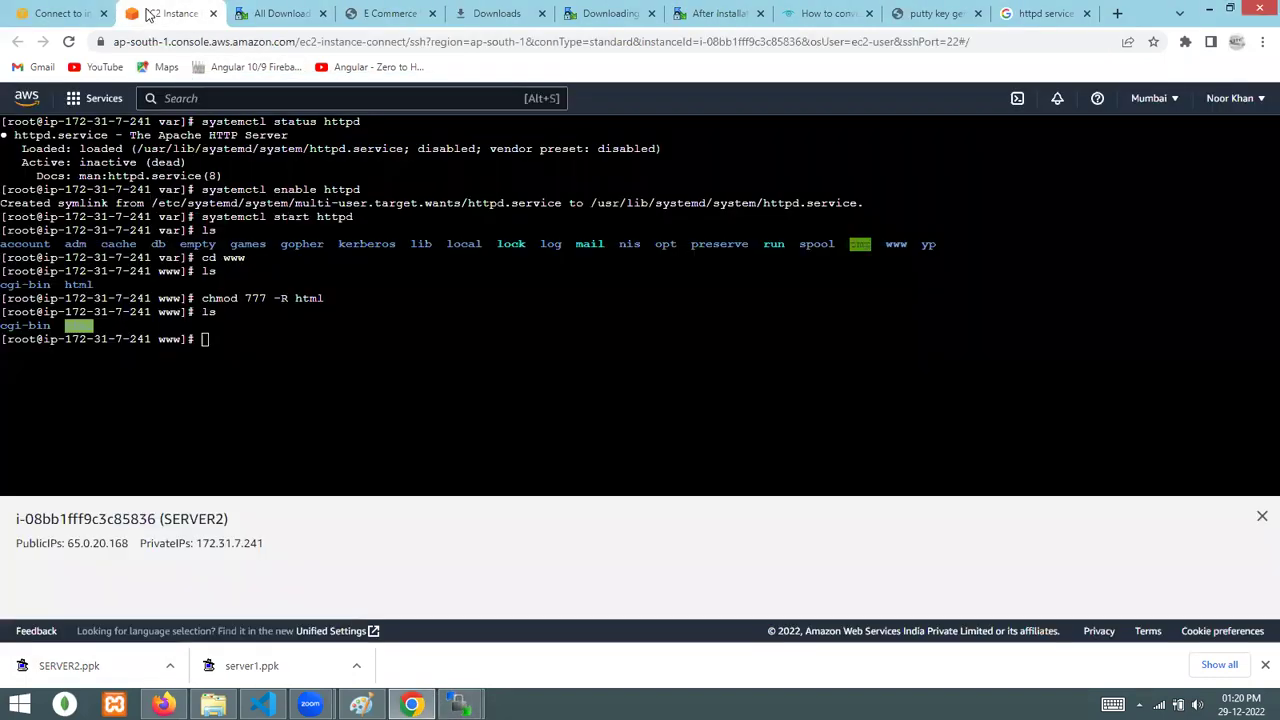
left_click(66, 14)
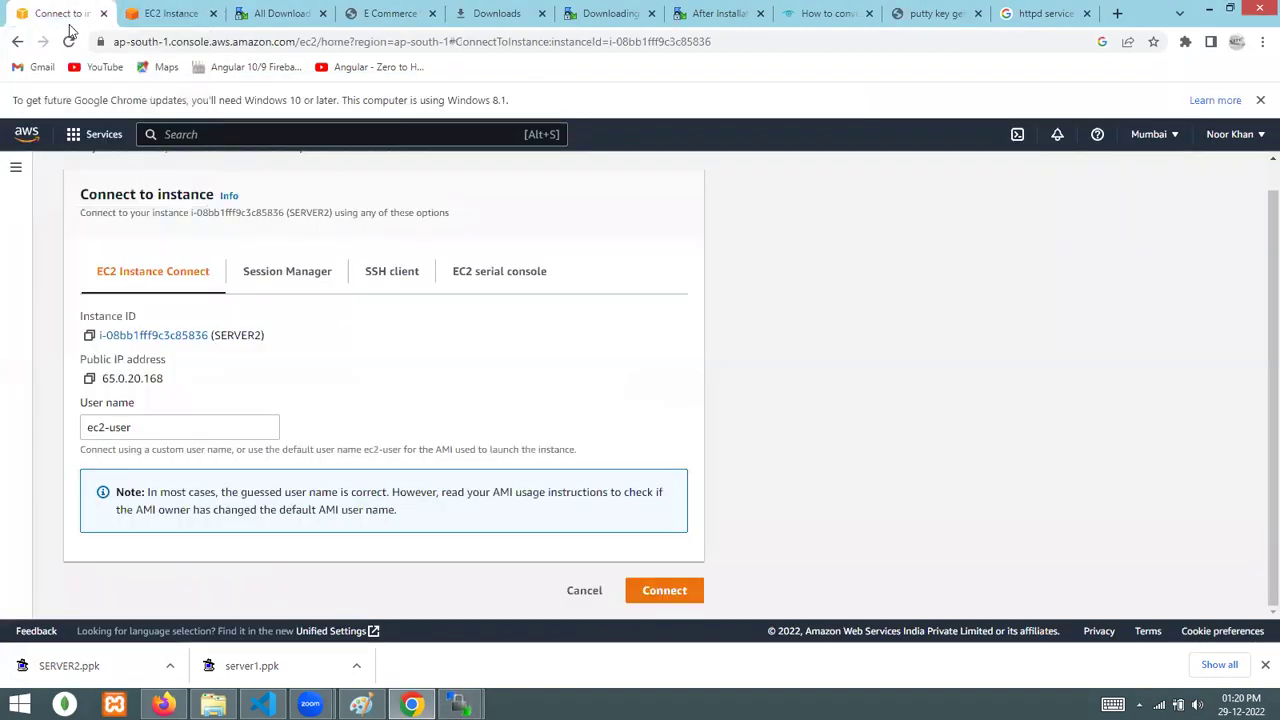
scroll(168, 303, "up", 1)
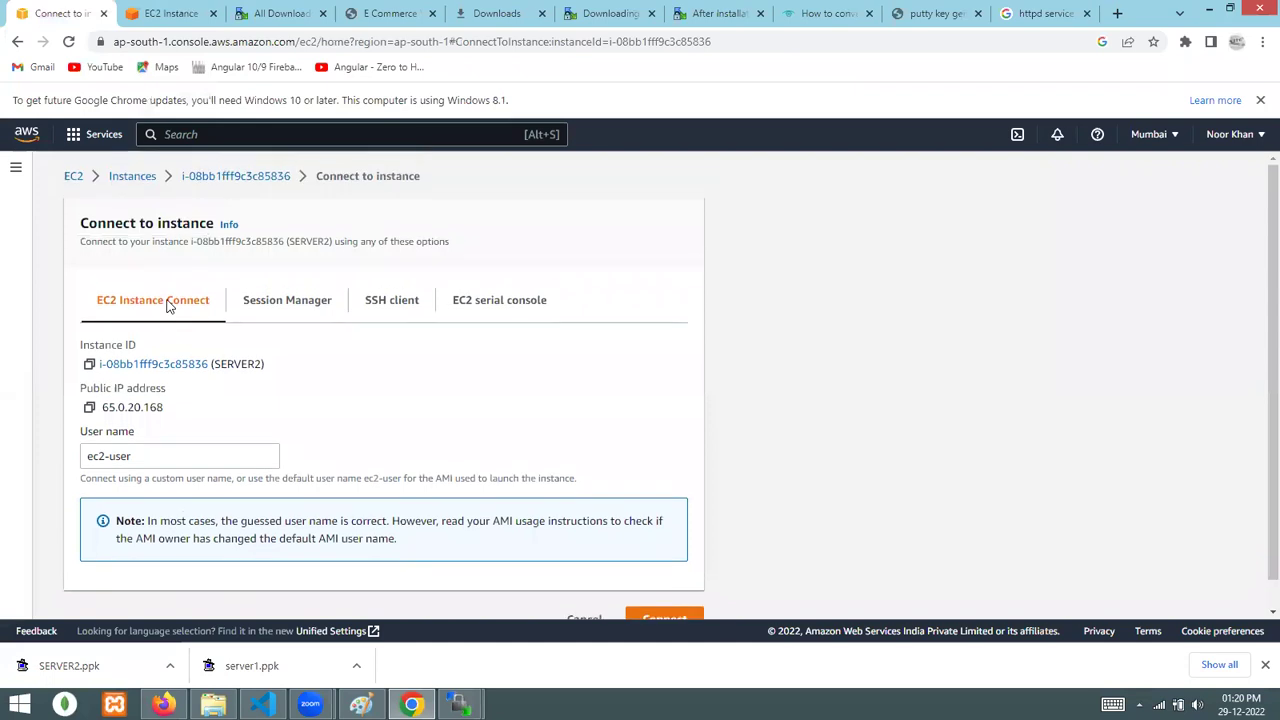
left_click(143, 186)
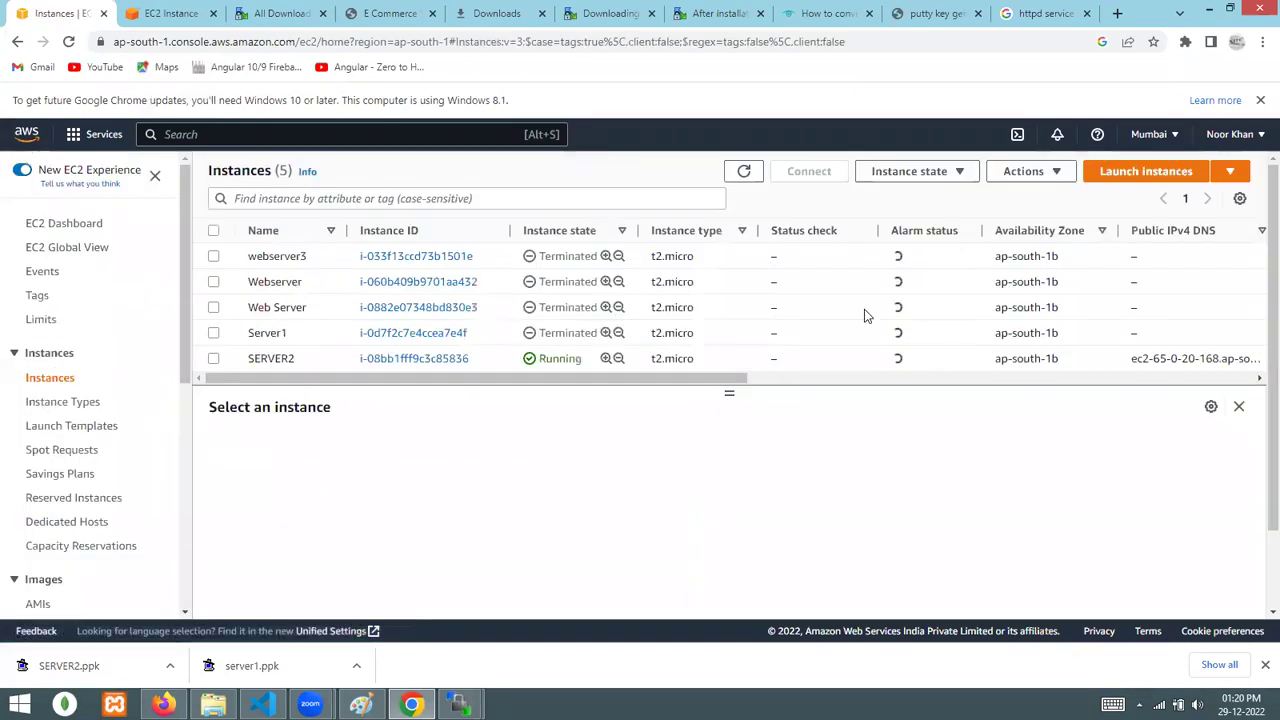
left_click(408, 366)
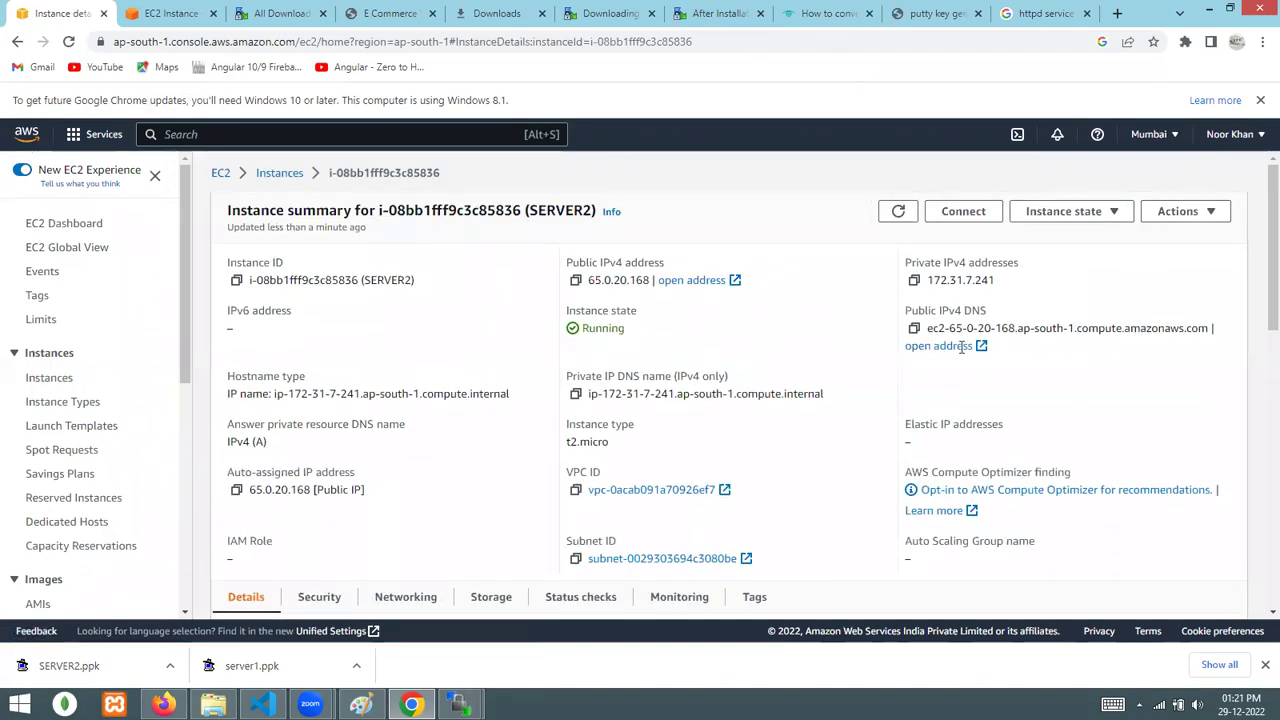
left_click(914, 328)
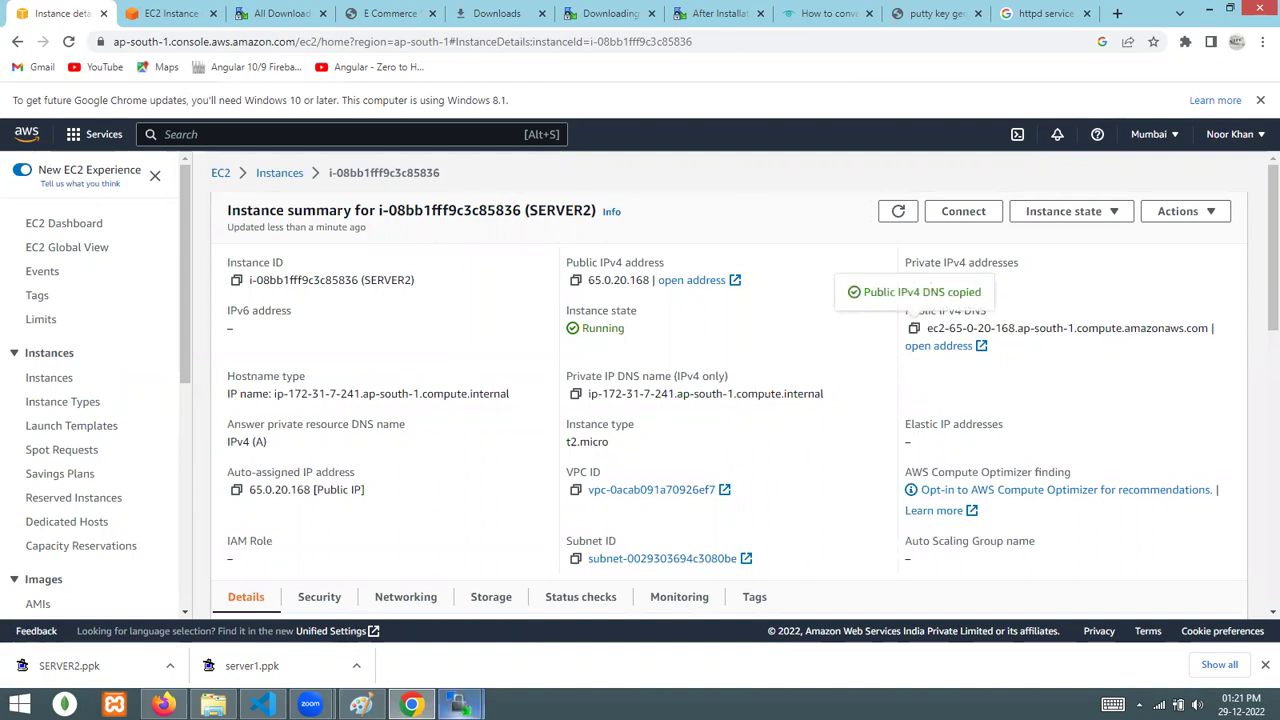
- Switch to WinSCP, paste the copied public DNS as the session's host name and enter ec2-user as its user name
mouse_move(460, 705)
left_click(535, 623)
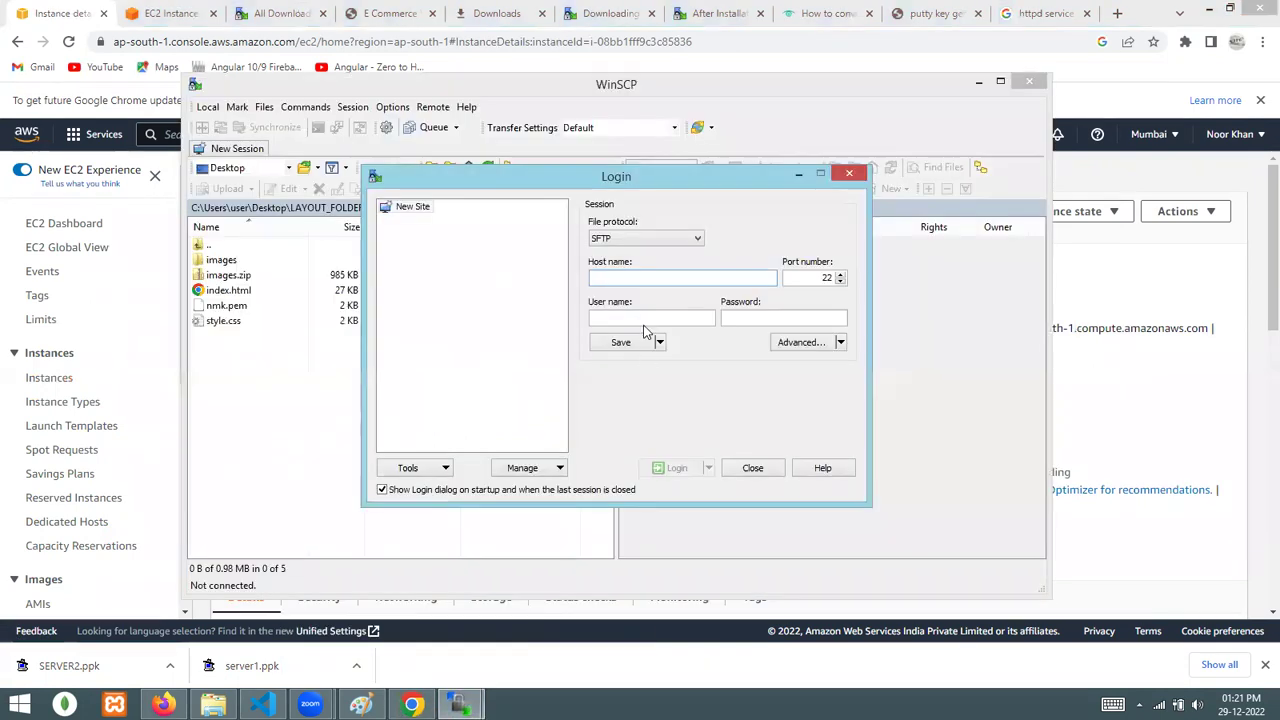
key("ctrl+v")
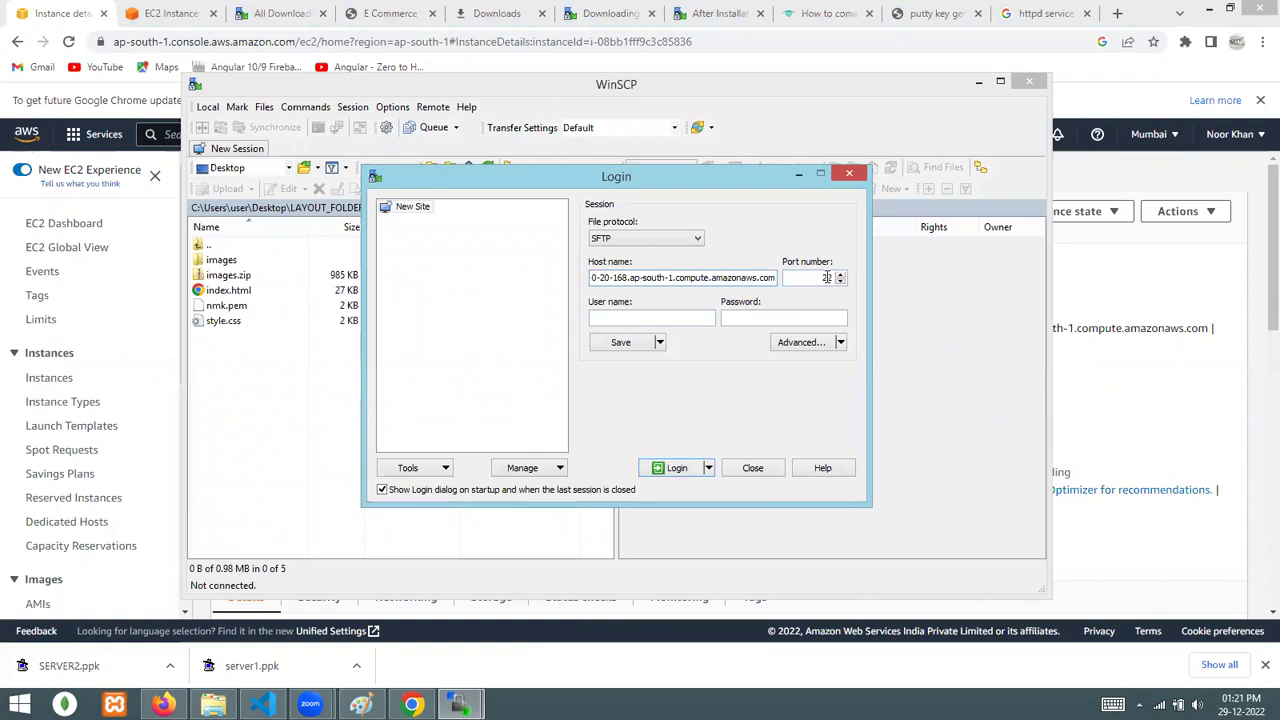
left_click(667, 317)
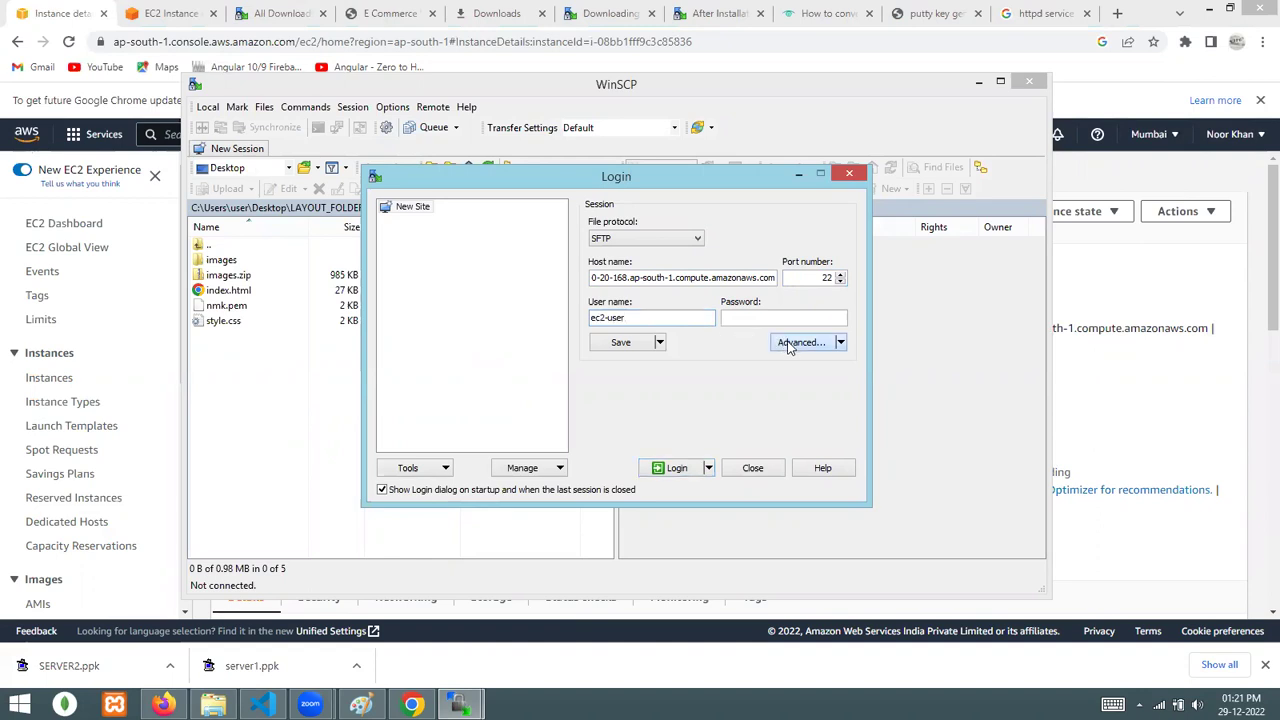
- Set SERVER2.ppk from the Downloads folder as the SSH authentication private key file and log in to the server
left_click(788, 343)
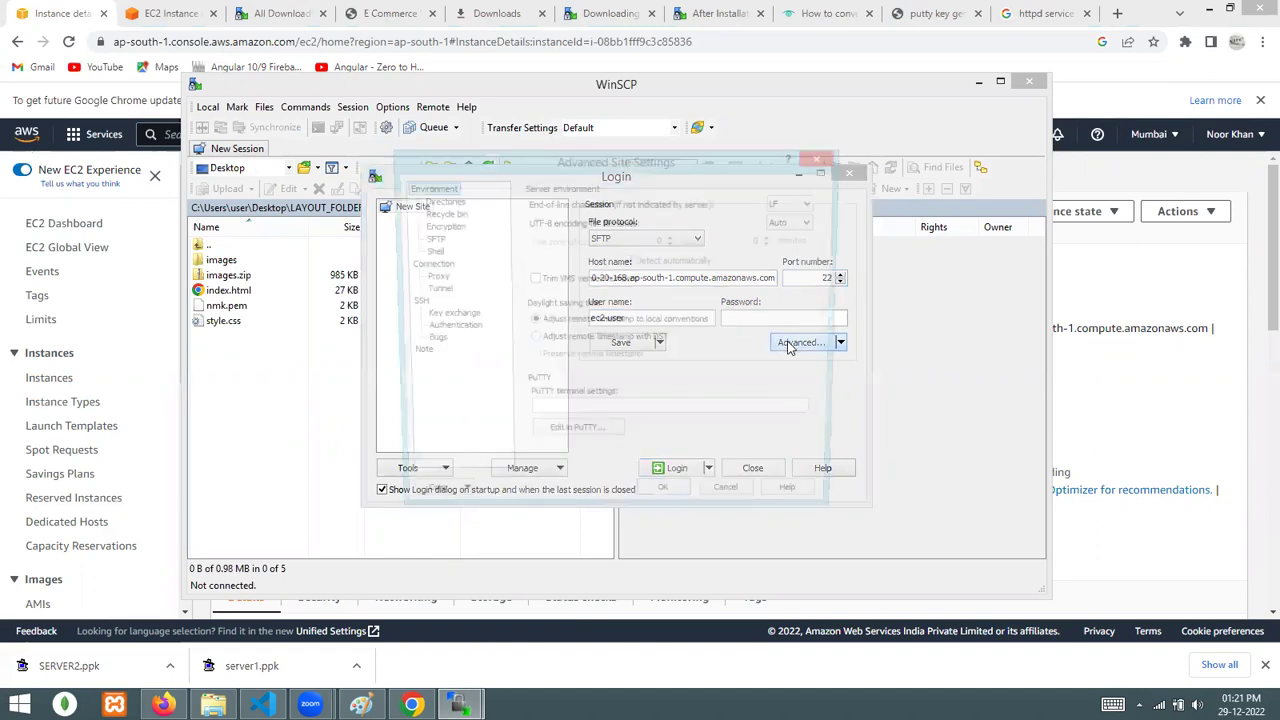
left_click(440, 330)
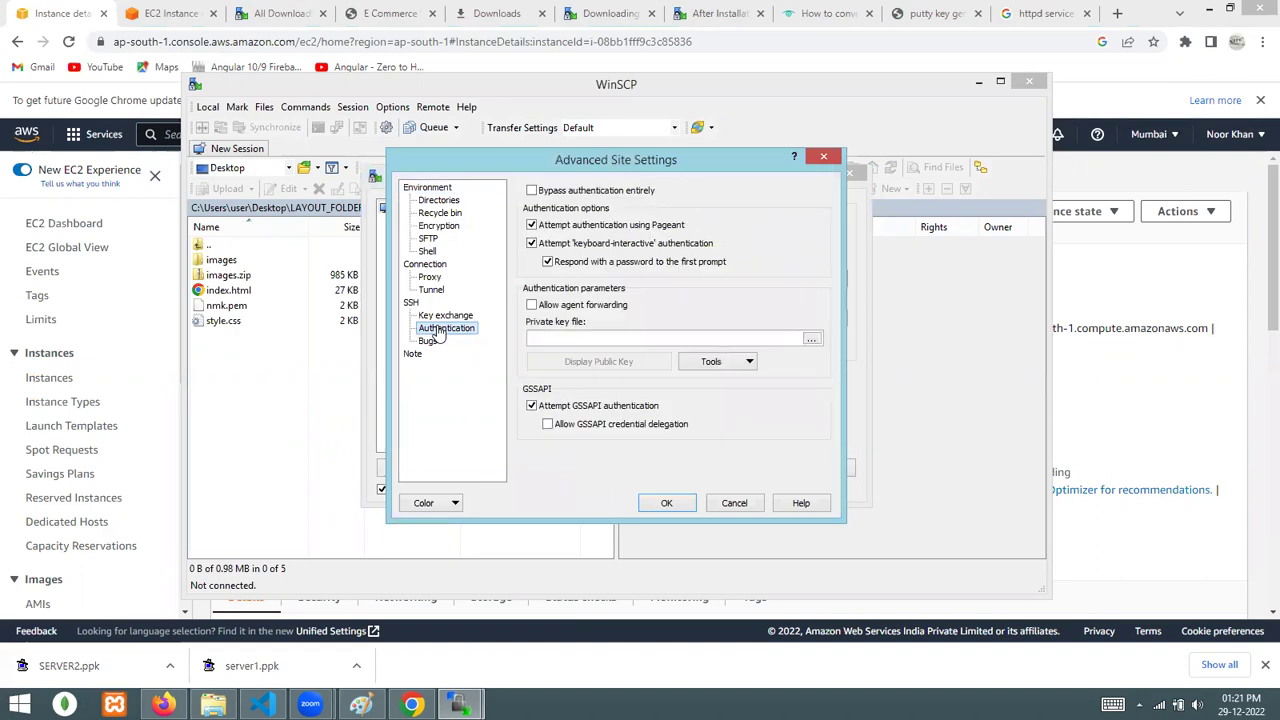
left_click(812, 340)
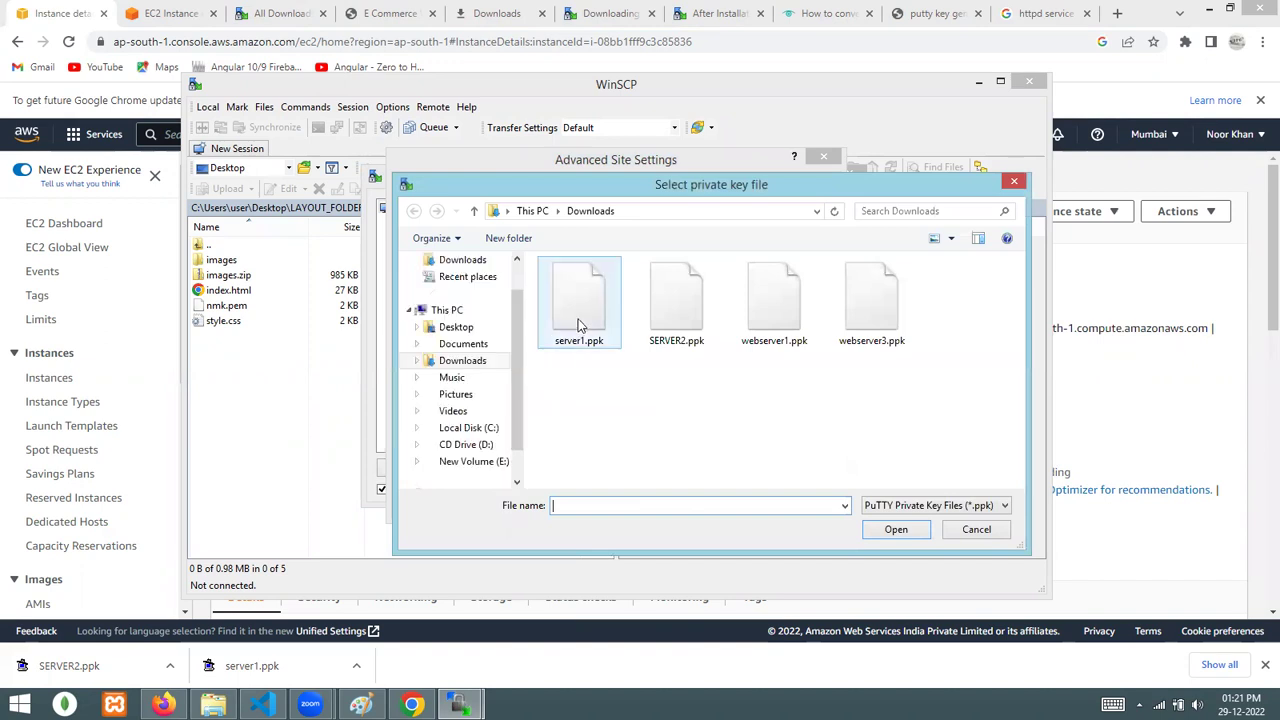
double_click(686, 325)
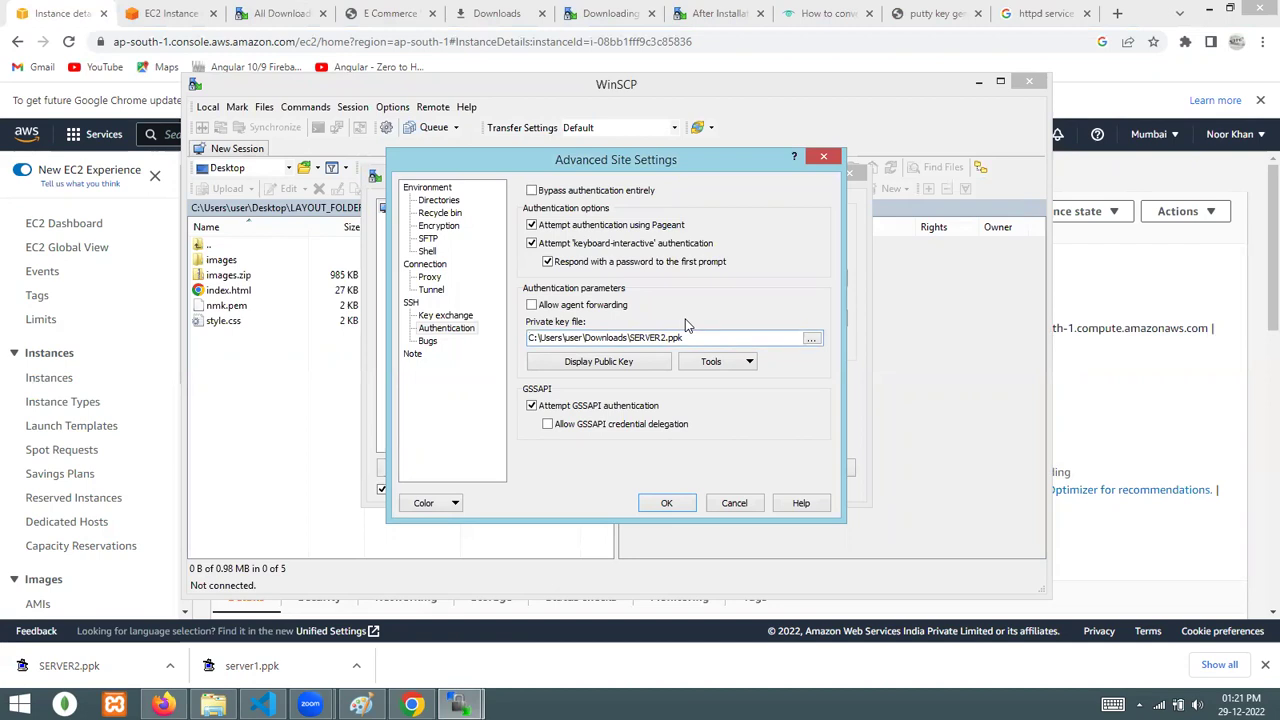
left_click(666, 503)
left_click(674, 470)
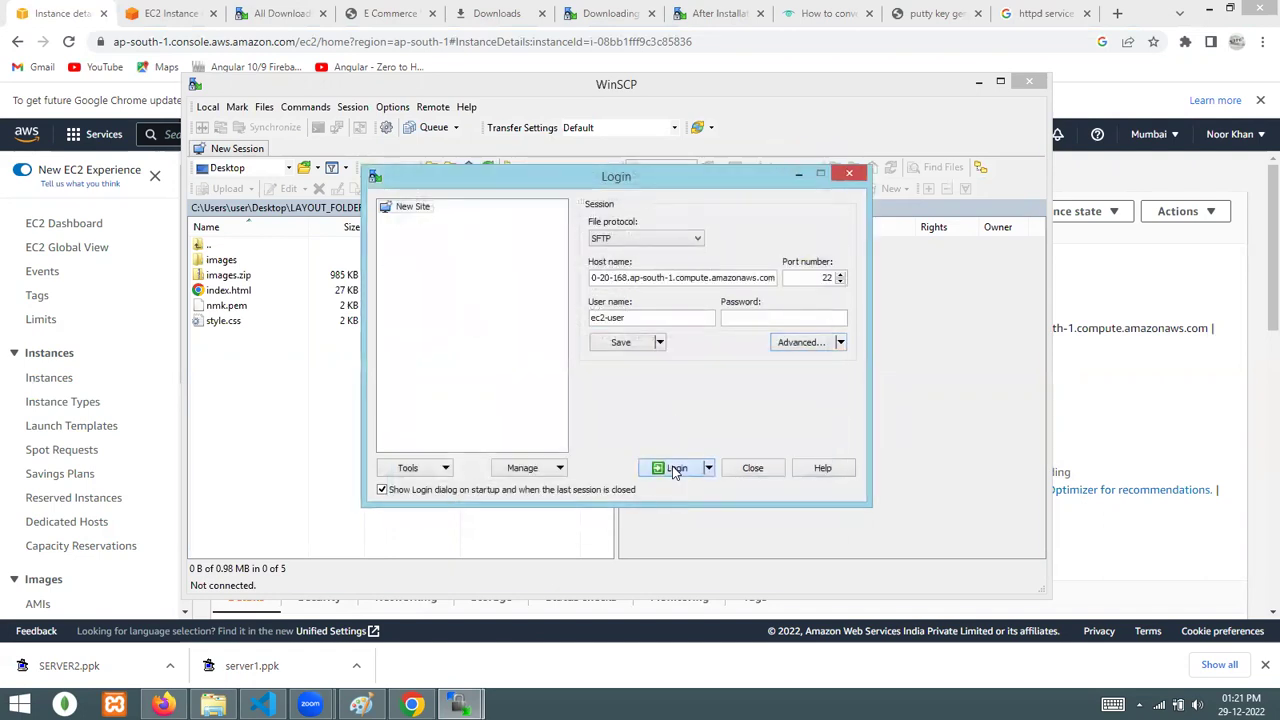
left_click(565, 459)
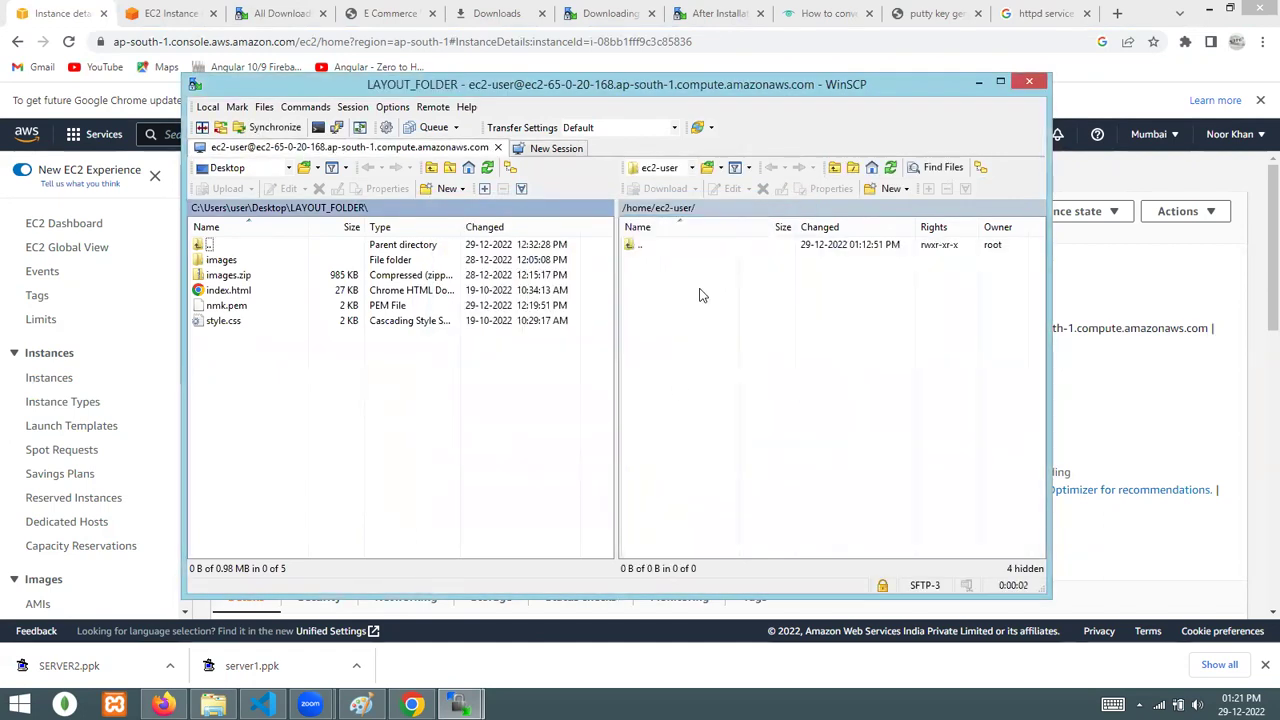
- Go up from the remote home directory to the root and open the /var/www/html folder
left_click(677, 244)
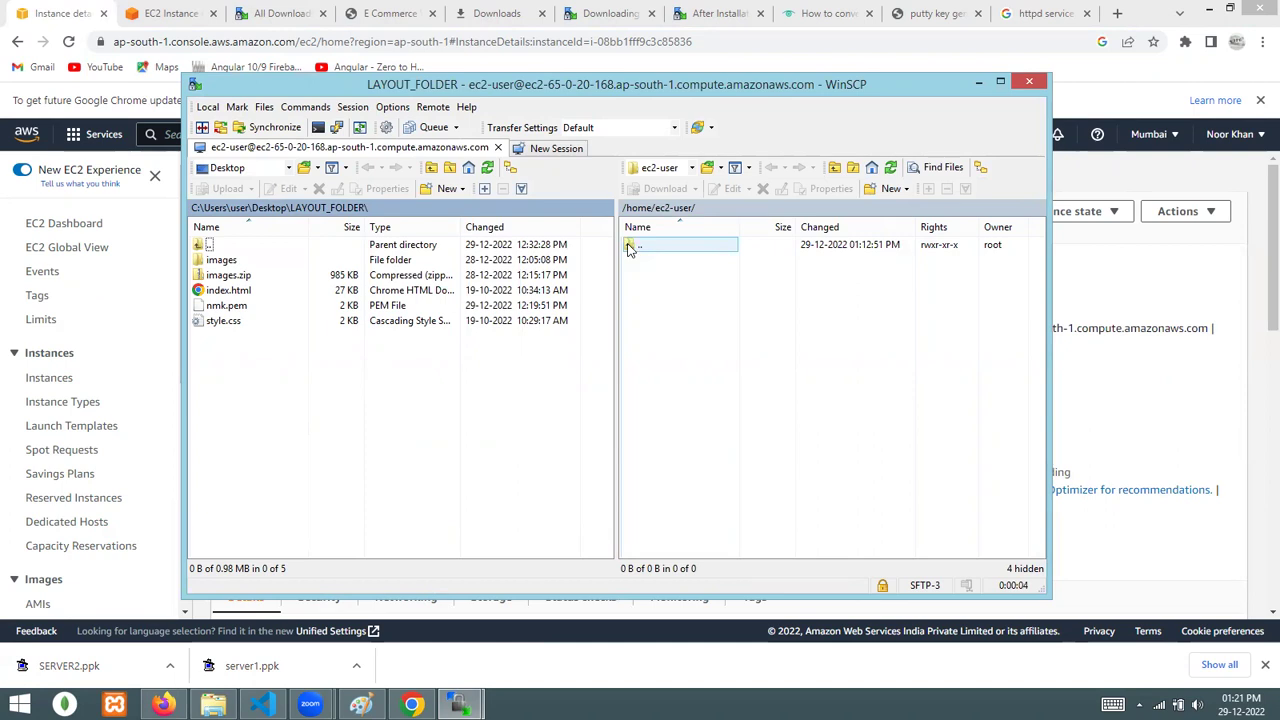
double_click(629, 246)
double_click(630, 248)
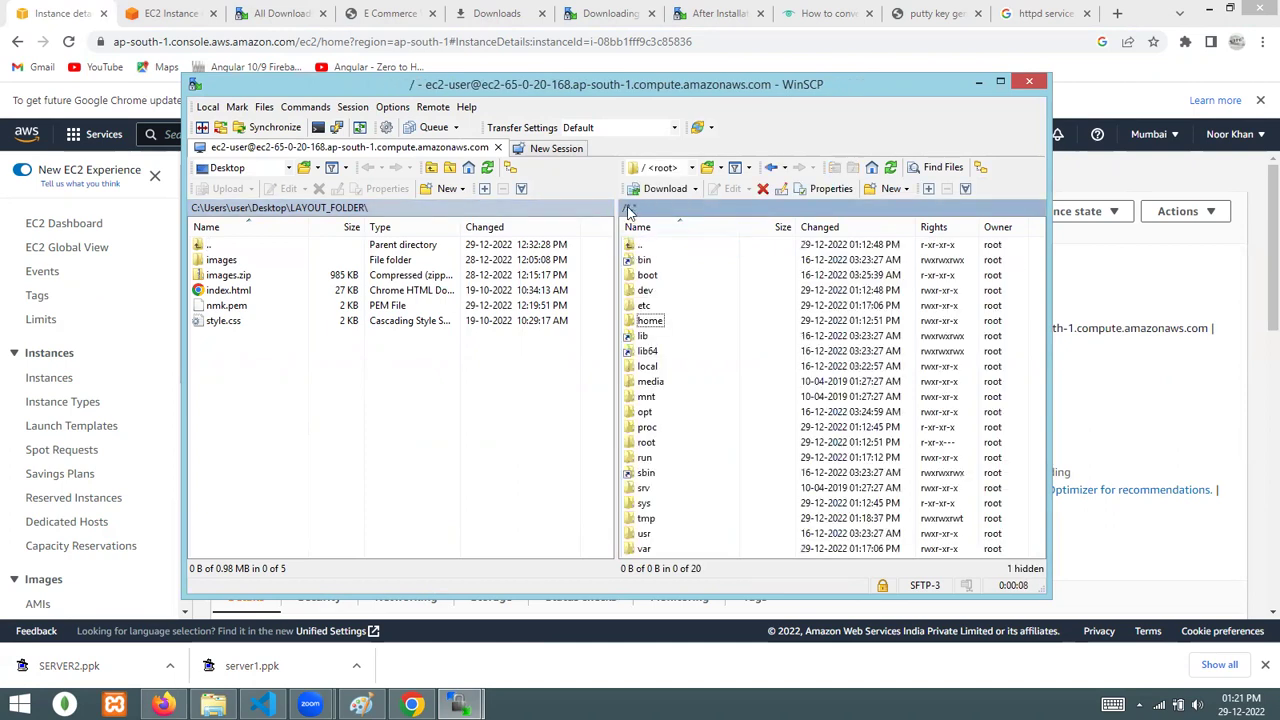
double_click(645, 552)
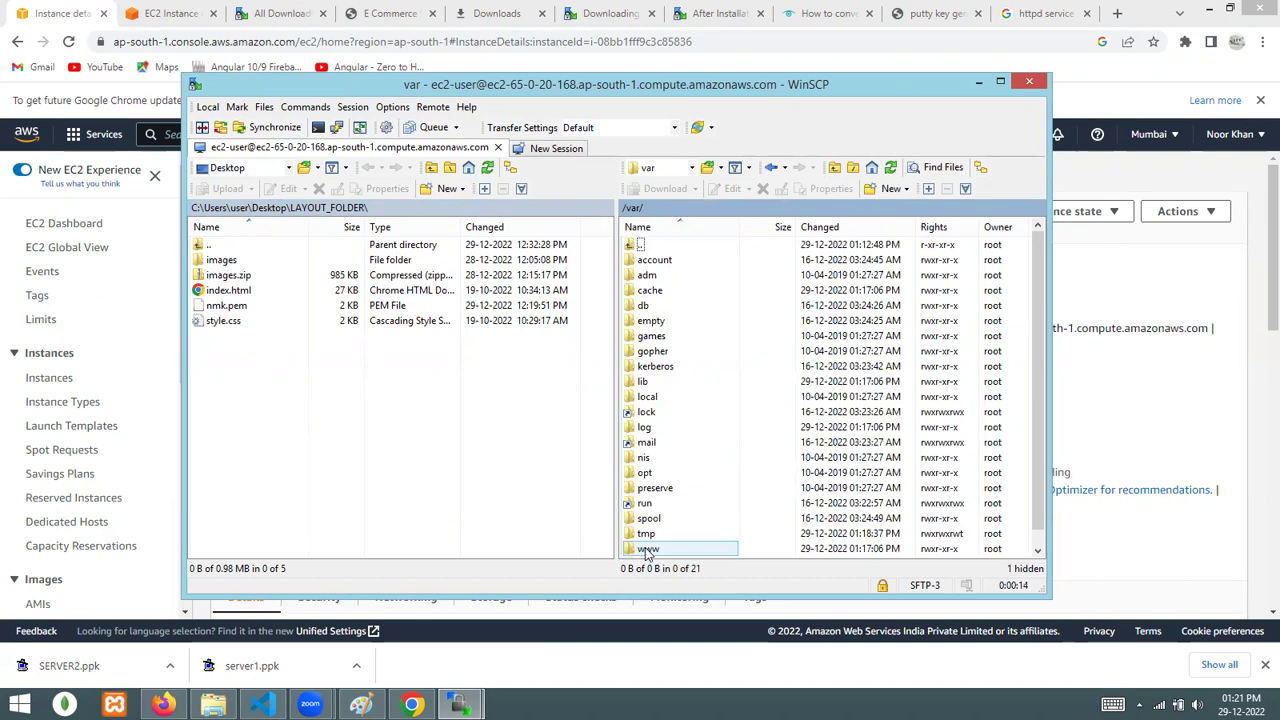
double_click(645, 552)
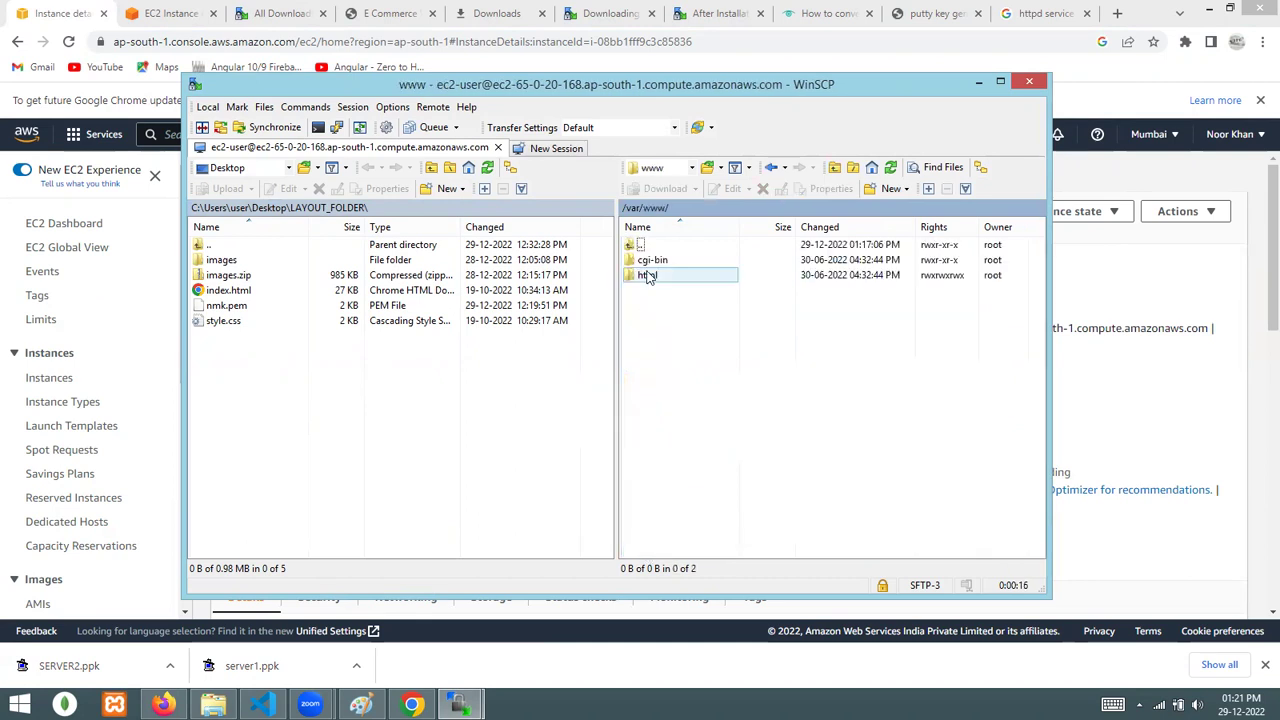
double_click(648, 277)
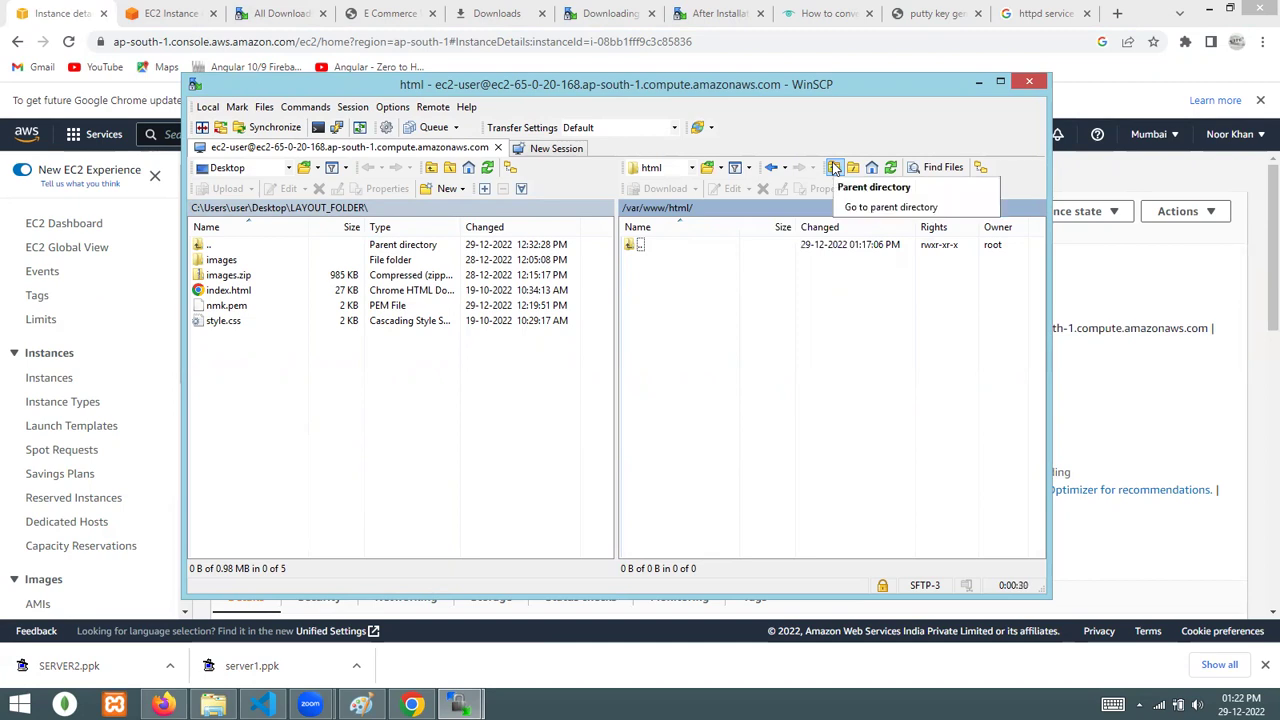
- Create a new directory named "layout1" inside the remote html folder
right_click(650, 389)
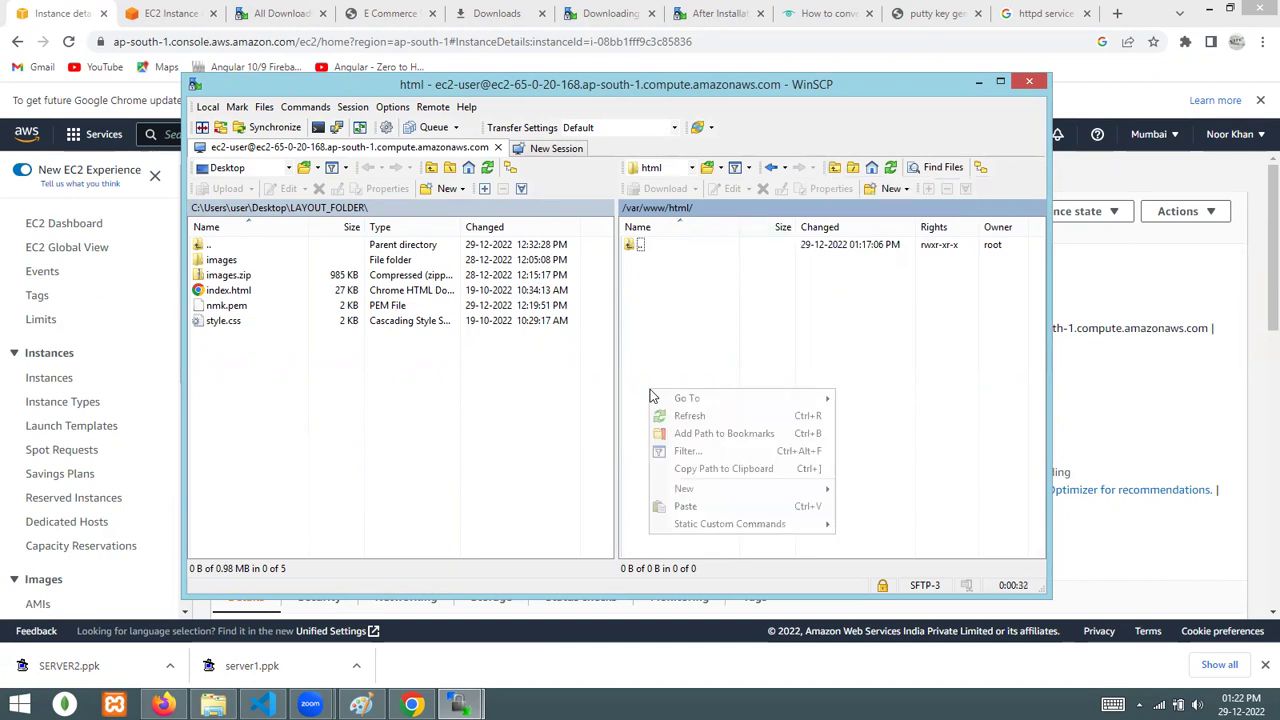
mouse_move(668, 402)
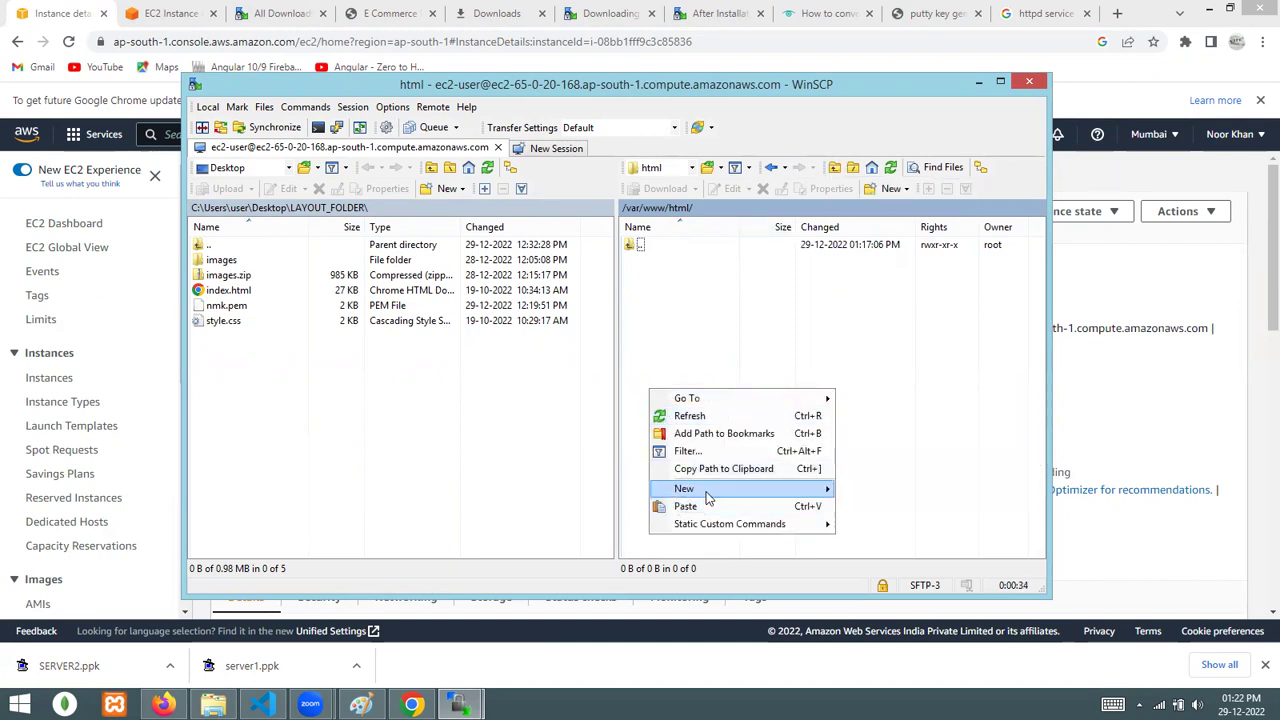
mouse_move(710, 490)
left_click(845, 512)
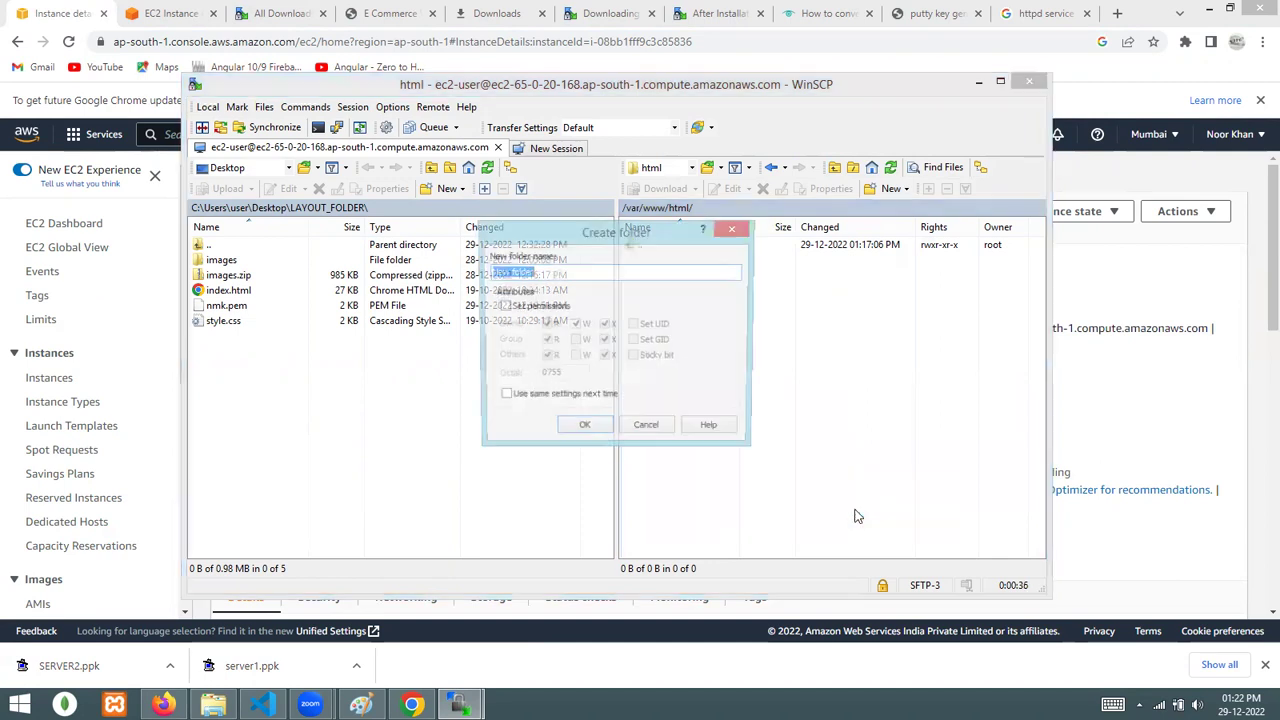
type("i")
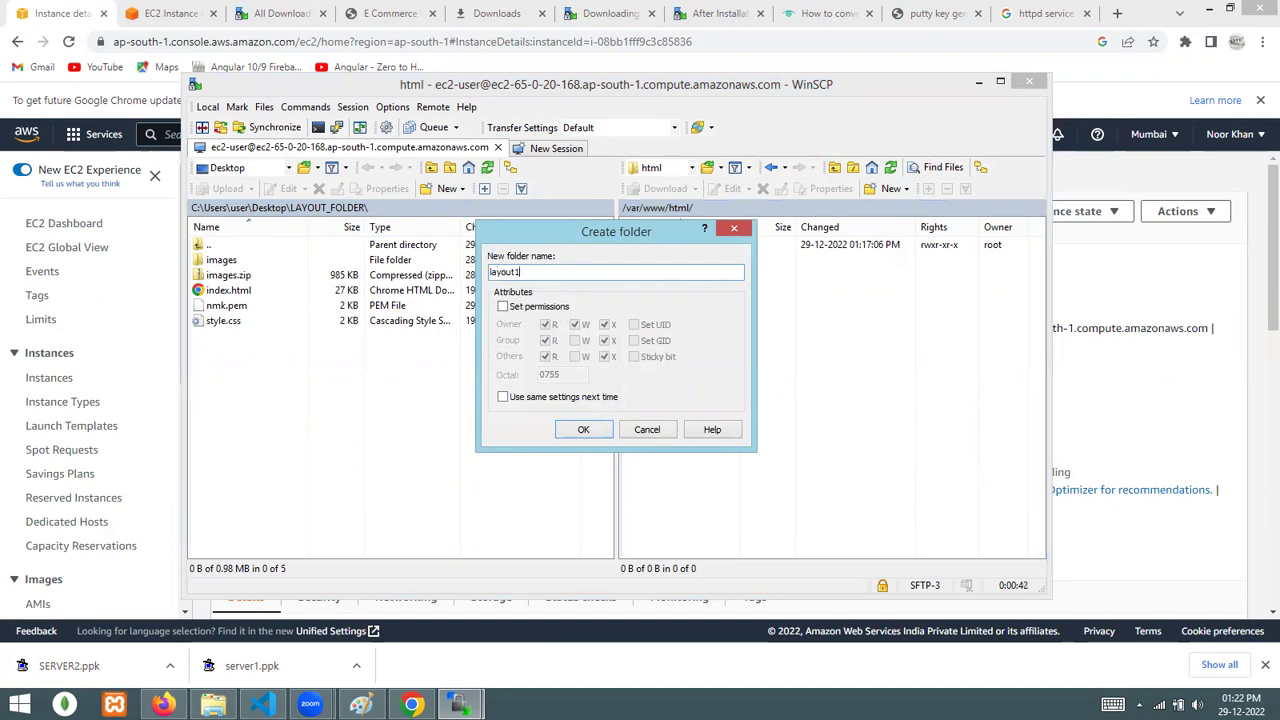
key("Return")
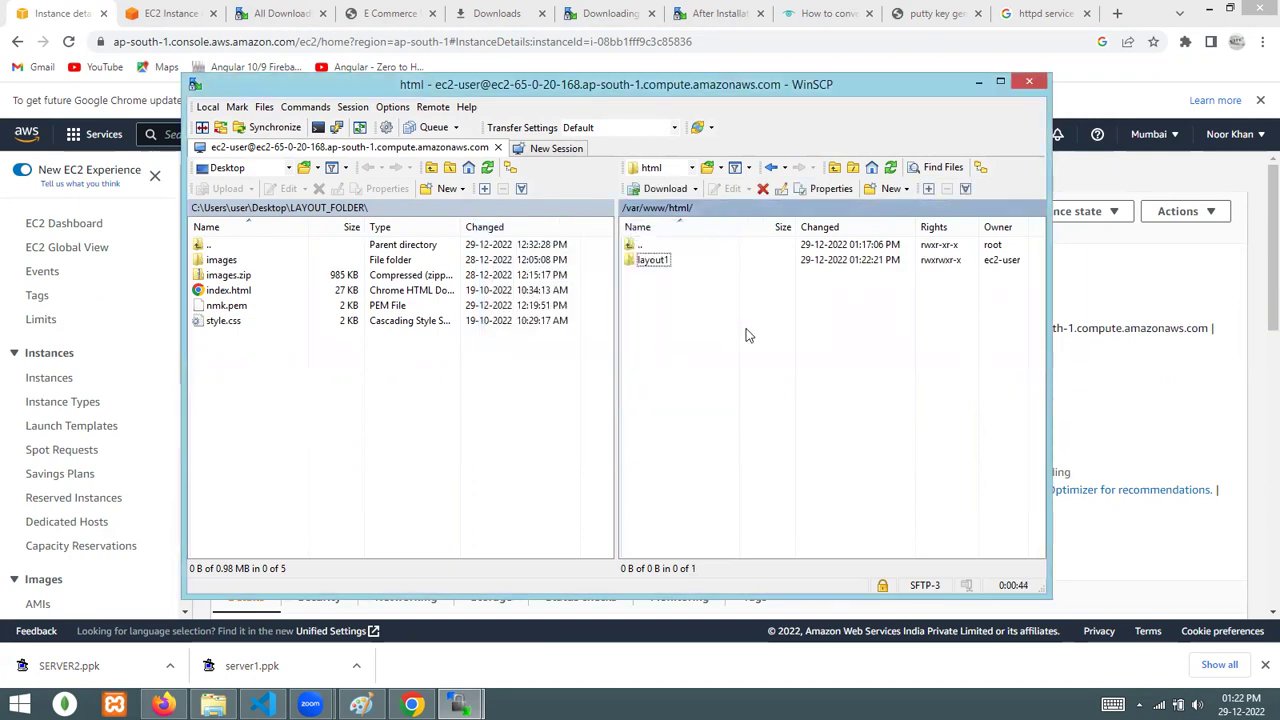
- Upload the local images folder, index.html and style.css into the remote layout1 folder and return to the html folder
double_click(652, 260)
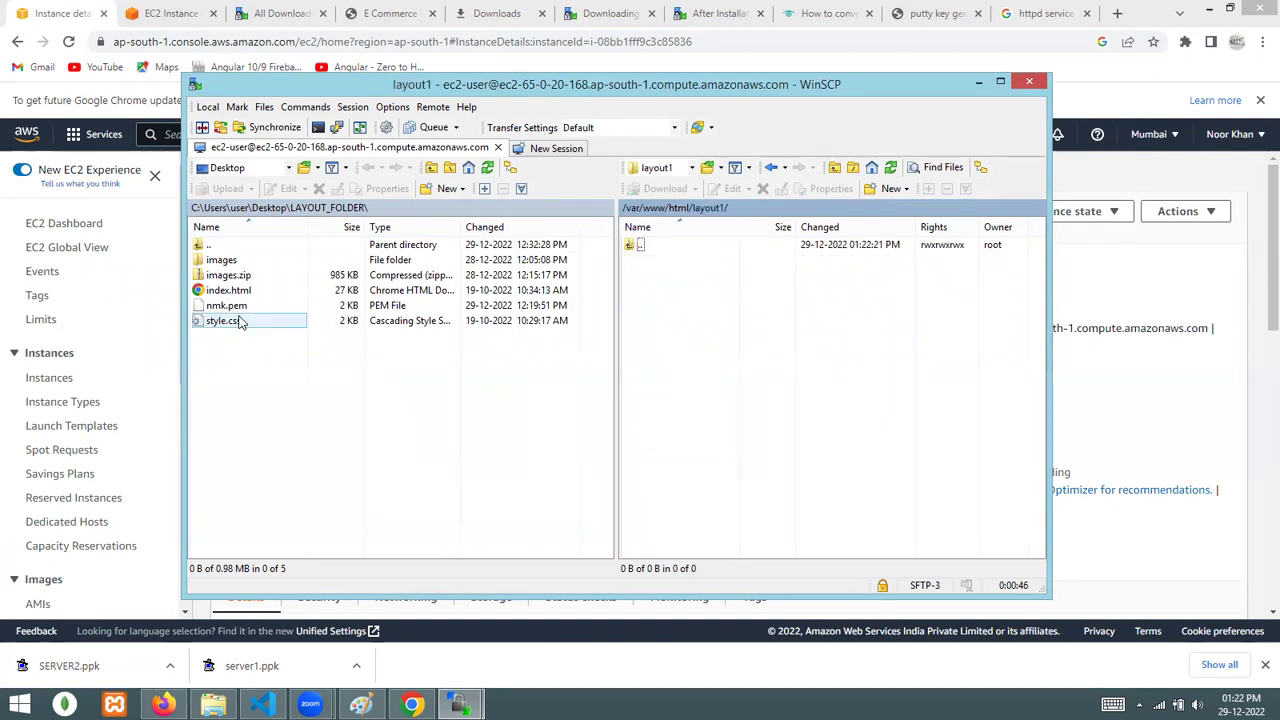
left_click(226, 290)
left_click(224, 320, "ctrl")
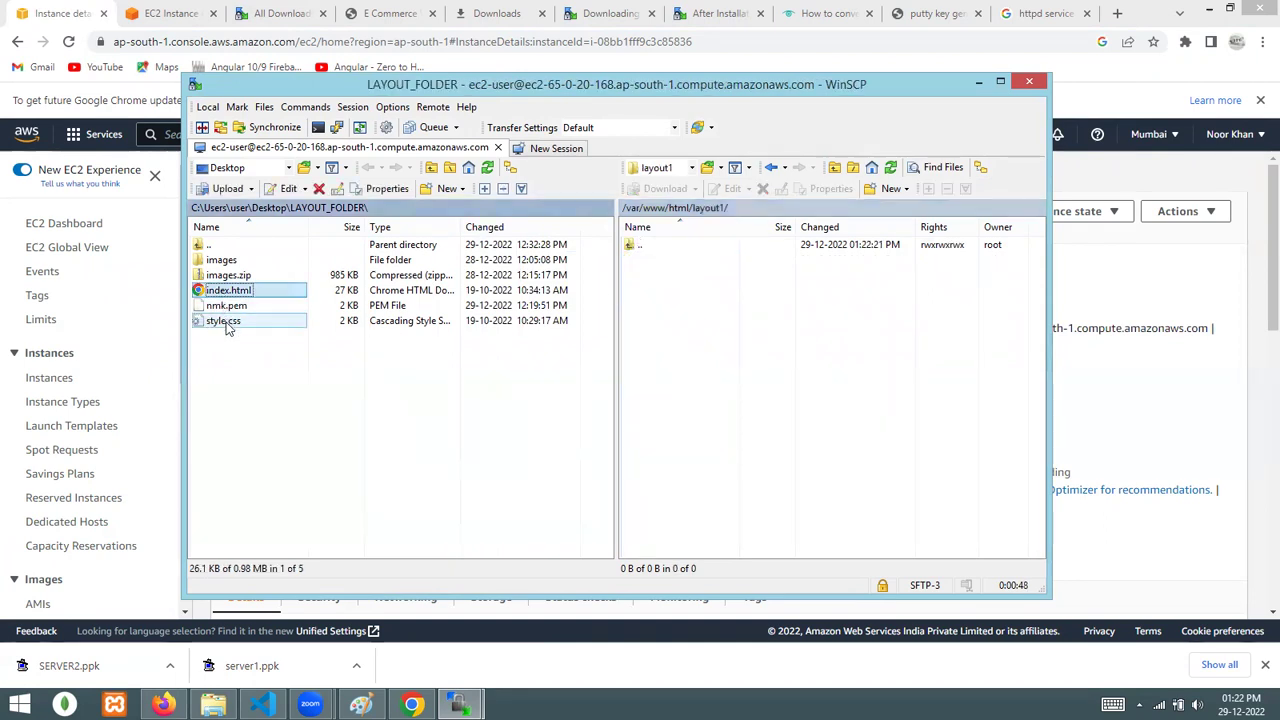
left_click(237, 263, "ctrl")
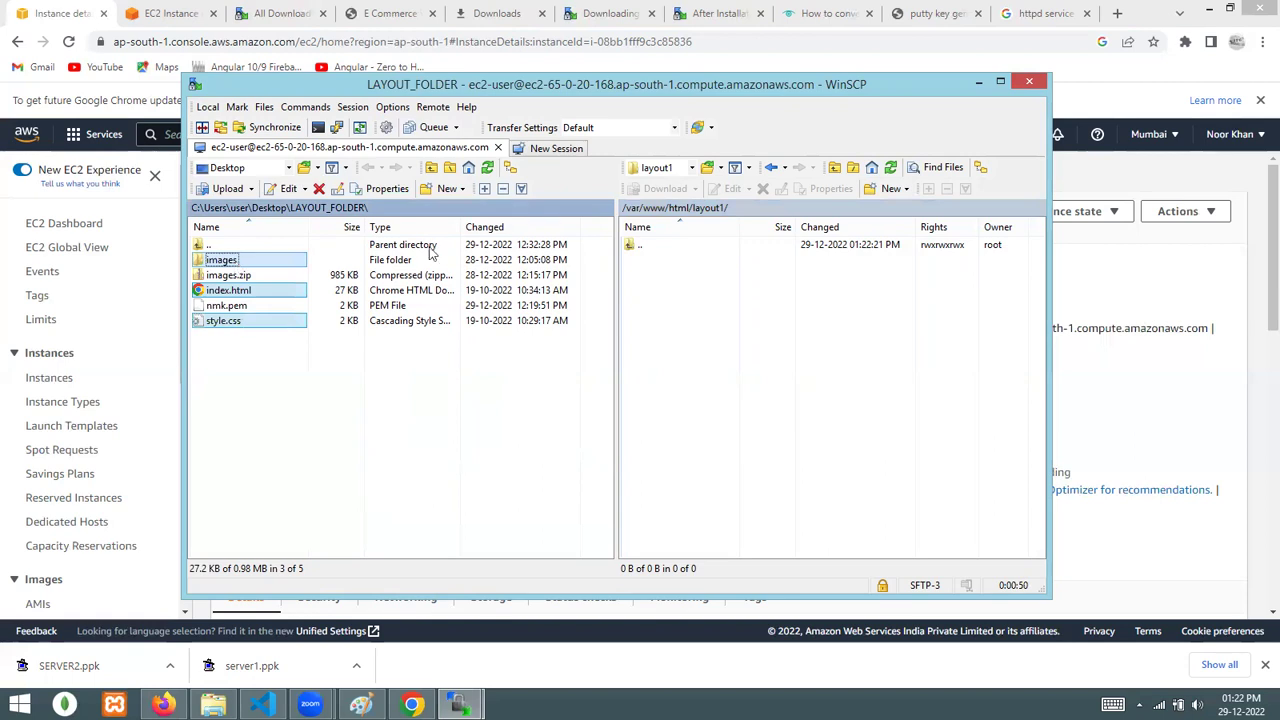
right_click(285, 322)
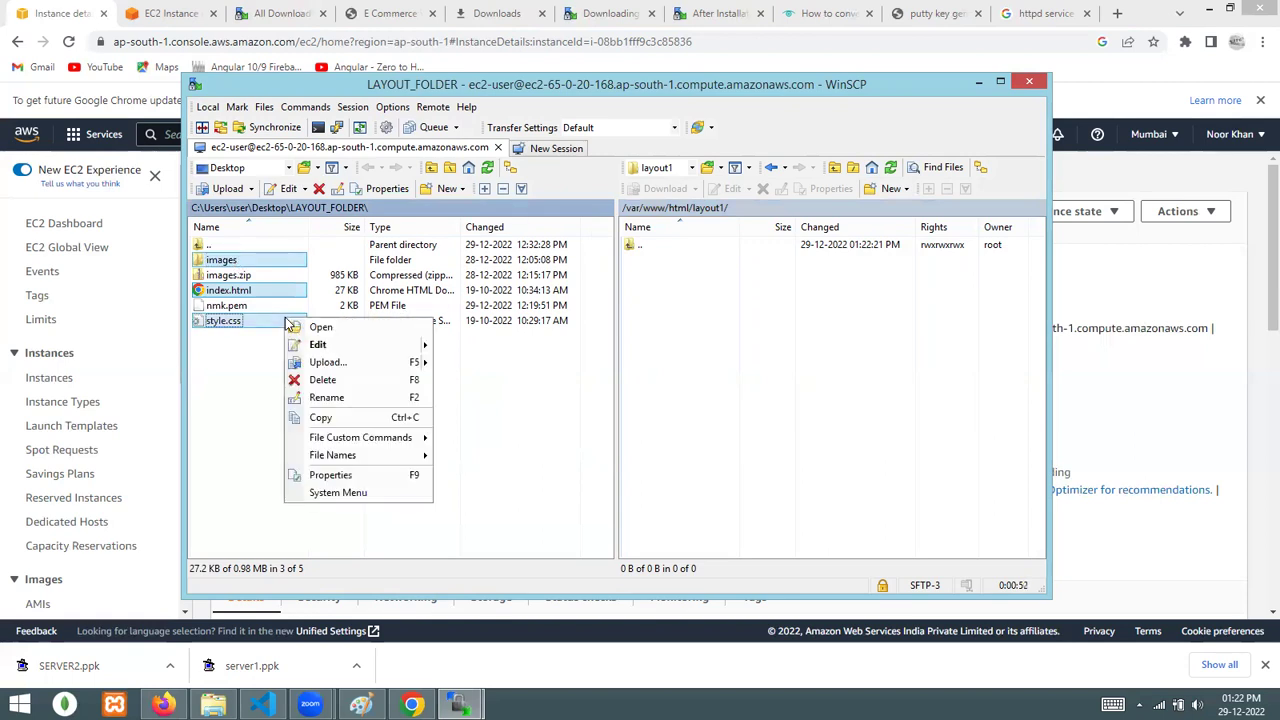
left_click(318, 362)
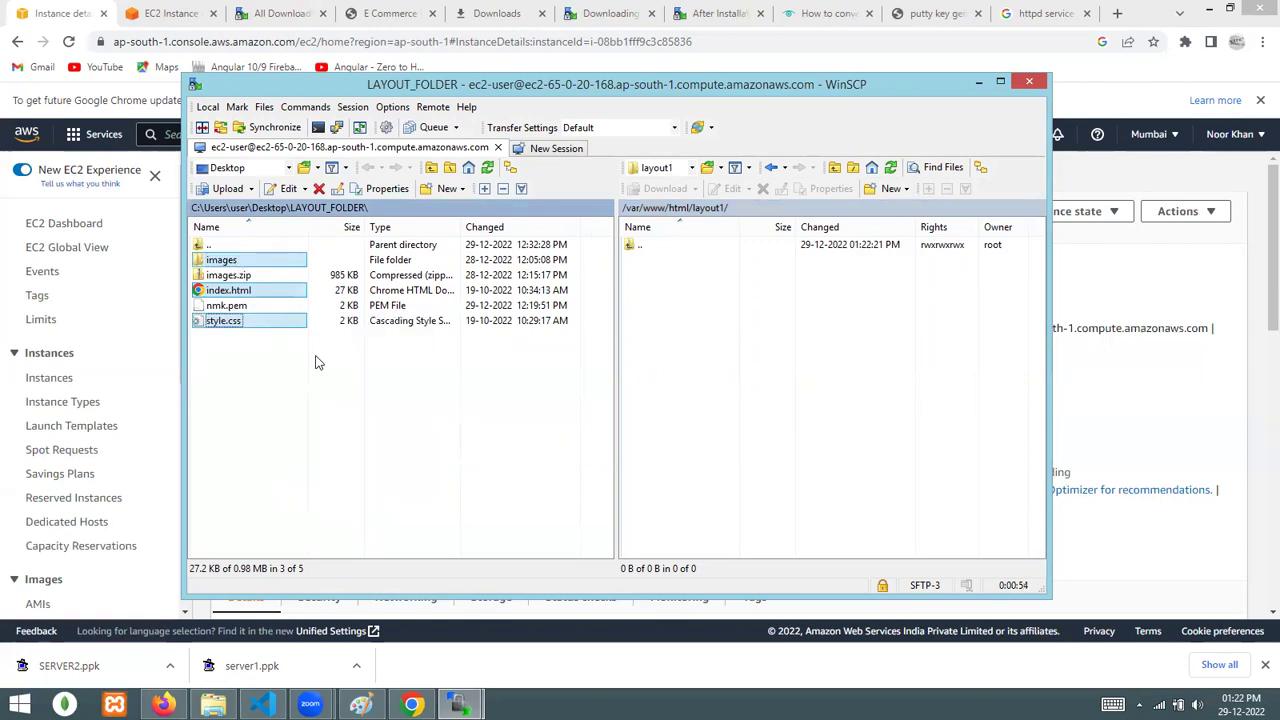
left_click(648, 389)
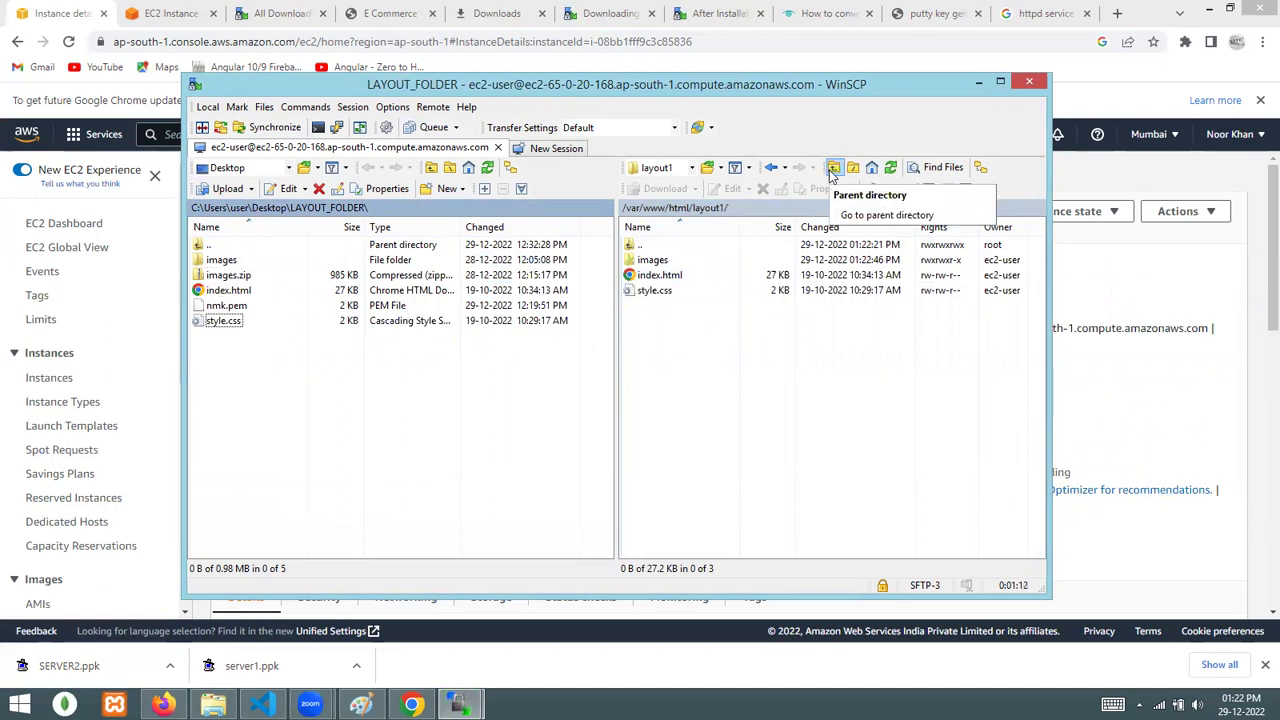
left_click(644, 246)
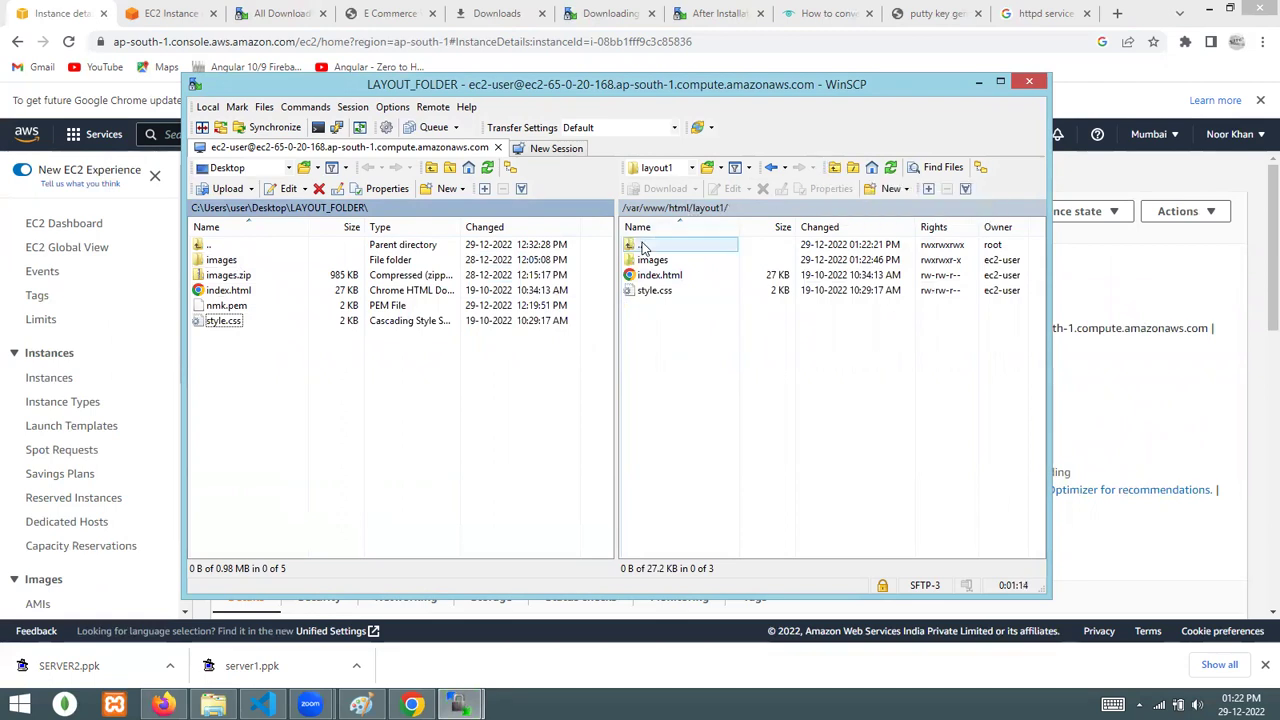
double_click(644, 246)
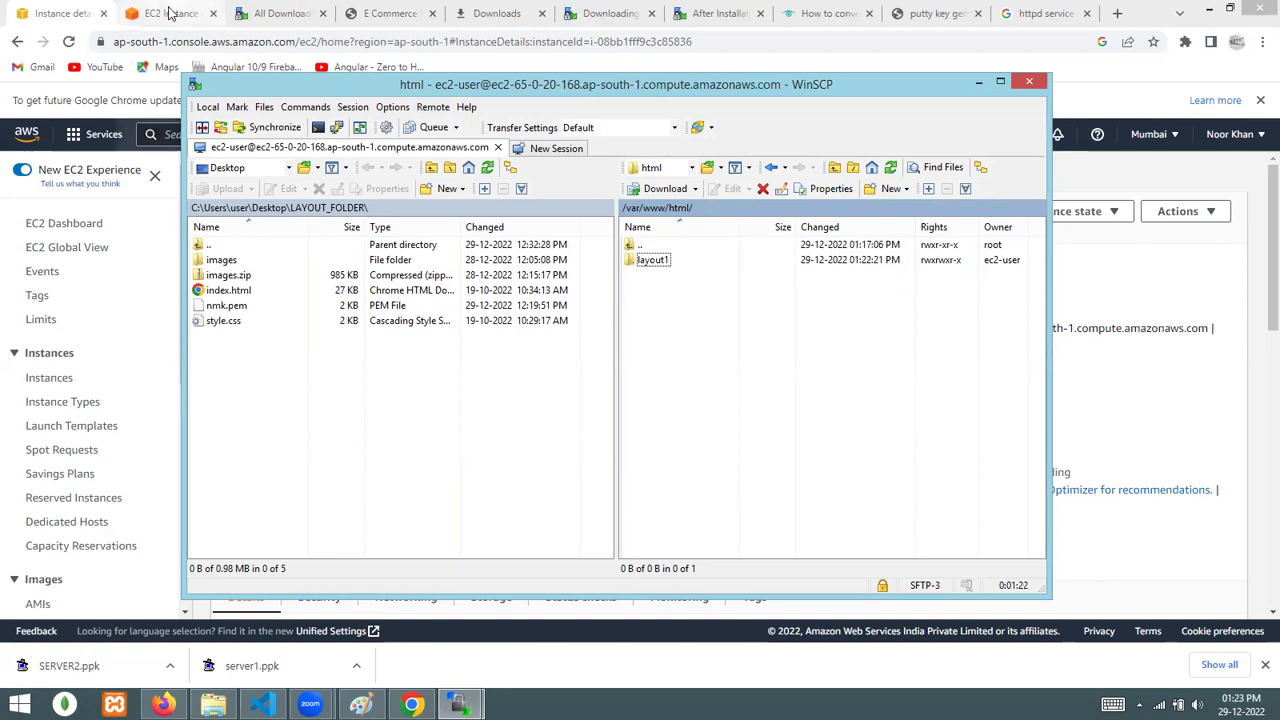
- Switch to Chrome, open SERVER2's public IPv4 address from the instance summary and load it over http instead of https
left_click(75, 13)
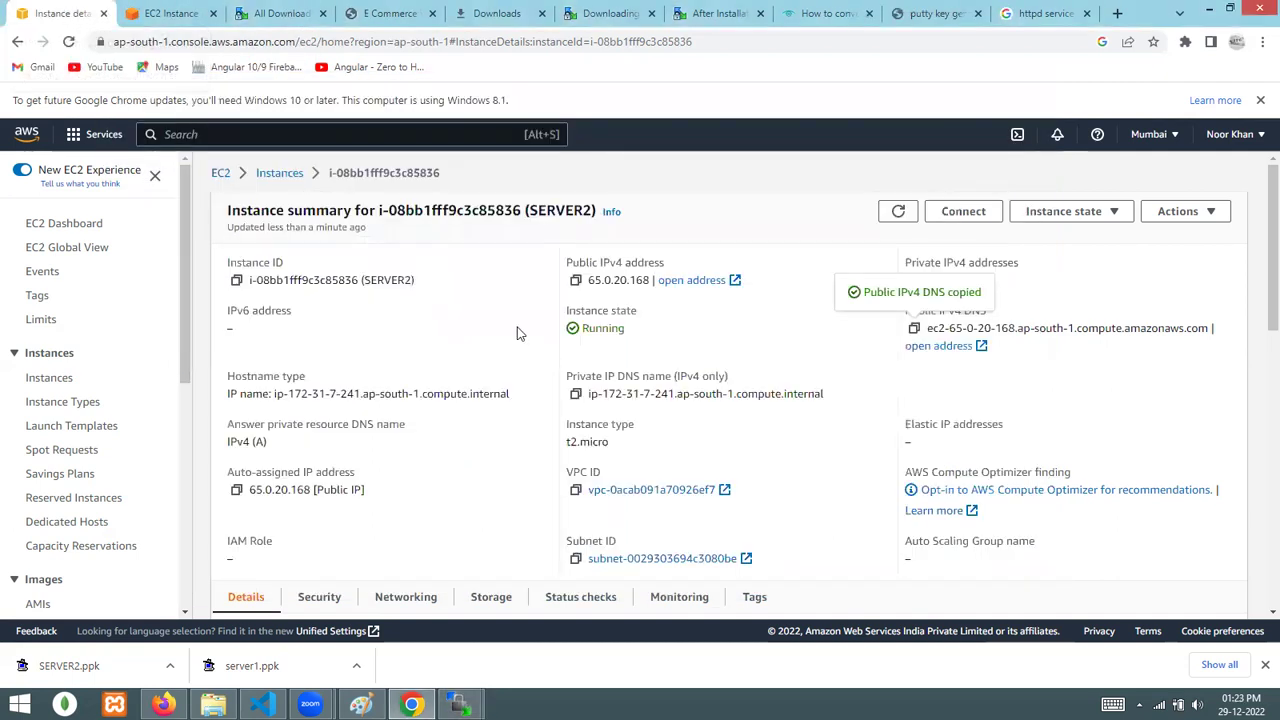
left_click(679, 283)
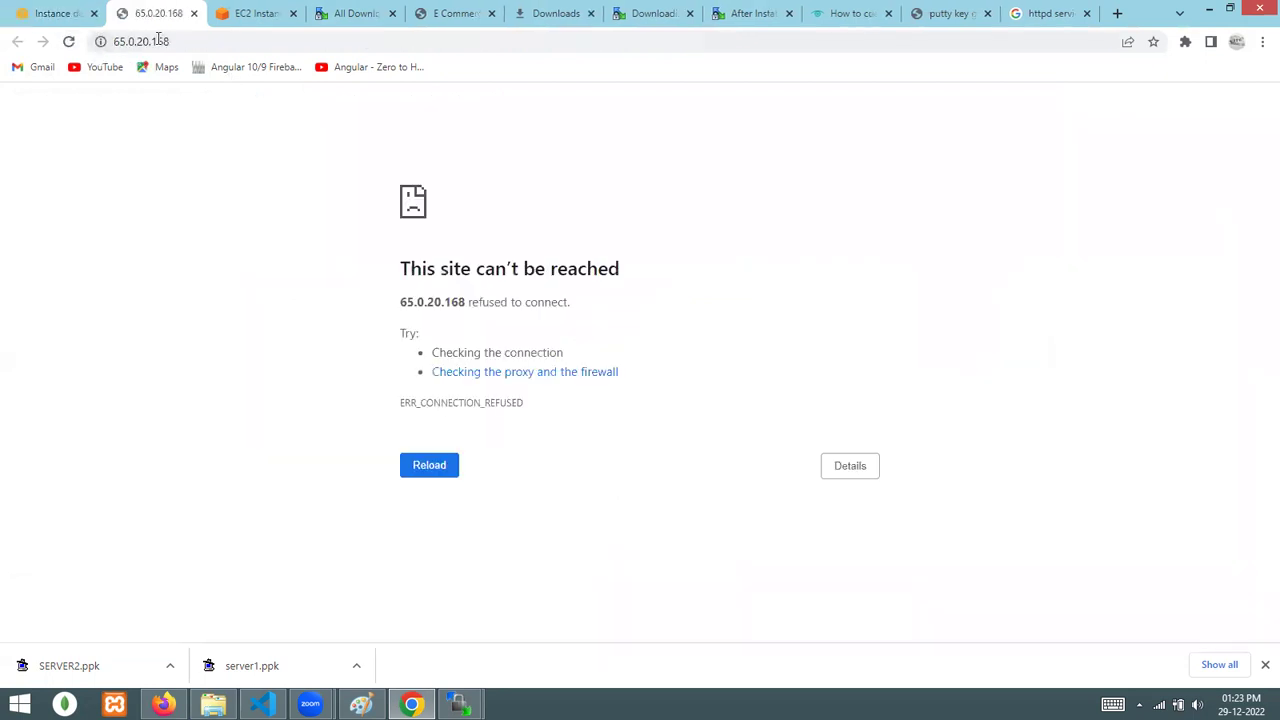
left_click(163, 38)
left_click(143, 42)
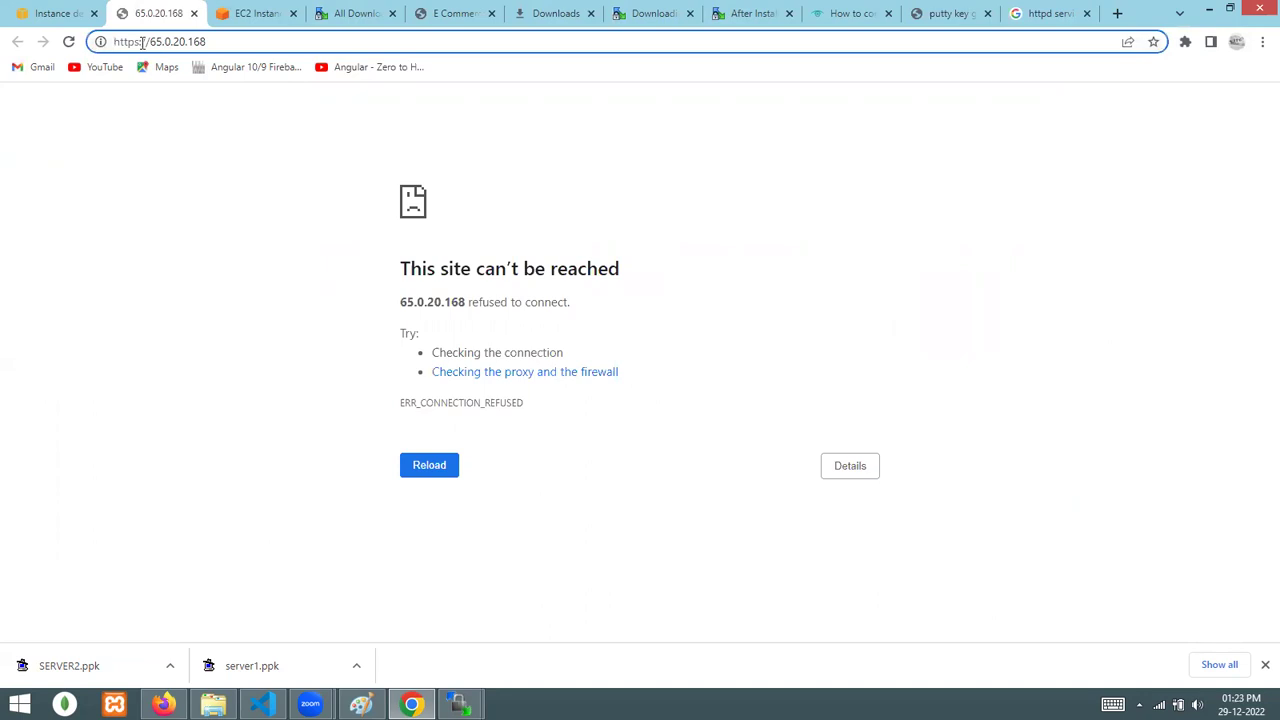
key("BackSpace")
key("Return")
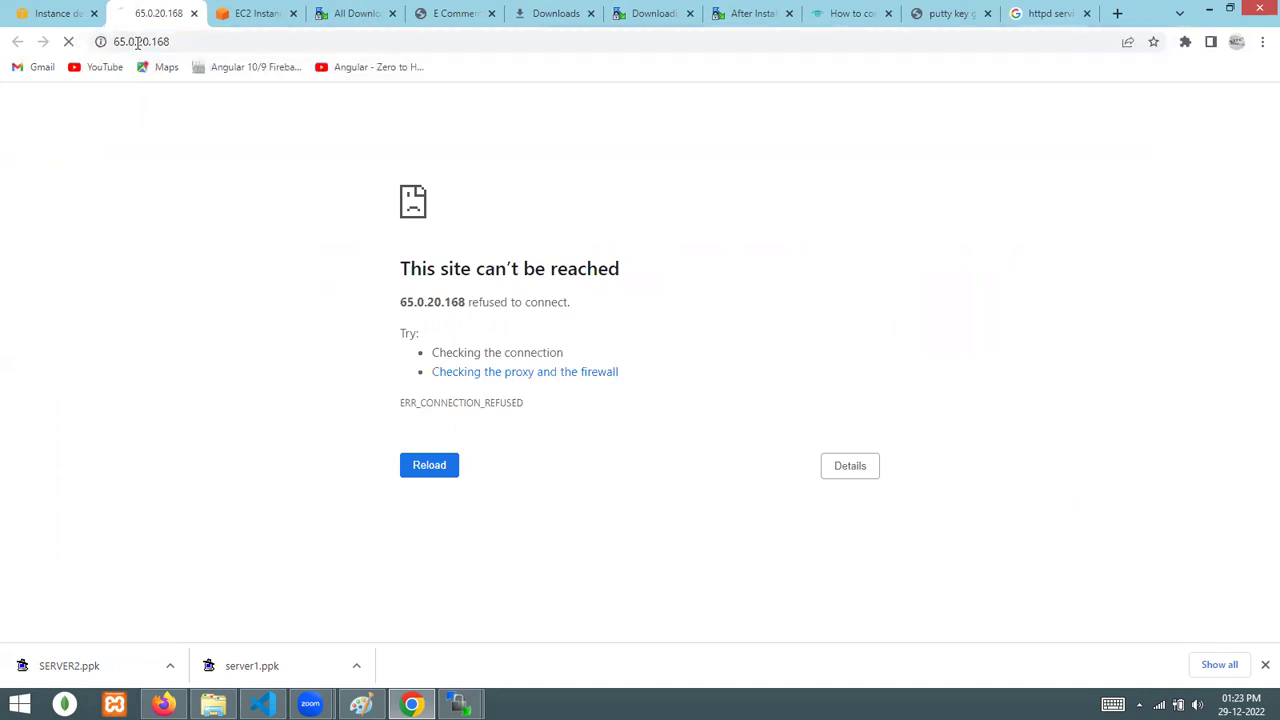
- Load the uploaded site at 65.0.20.168/layout1
left_click(258, 43)
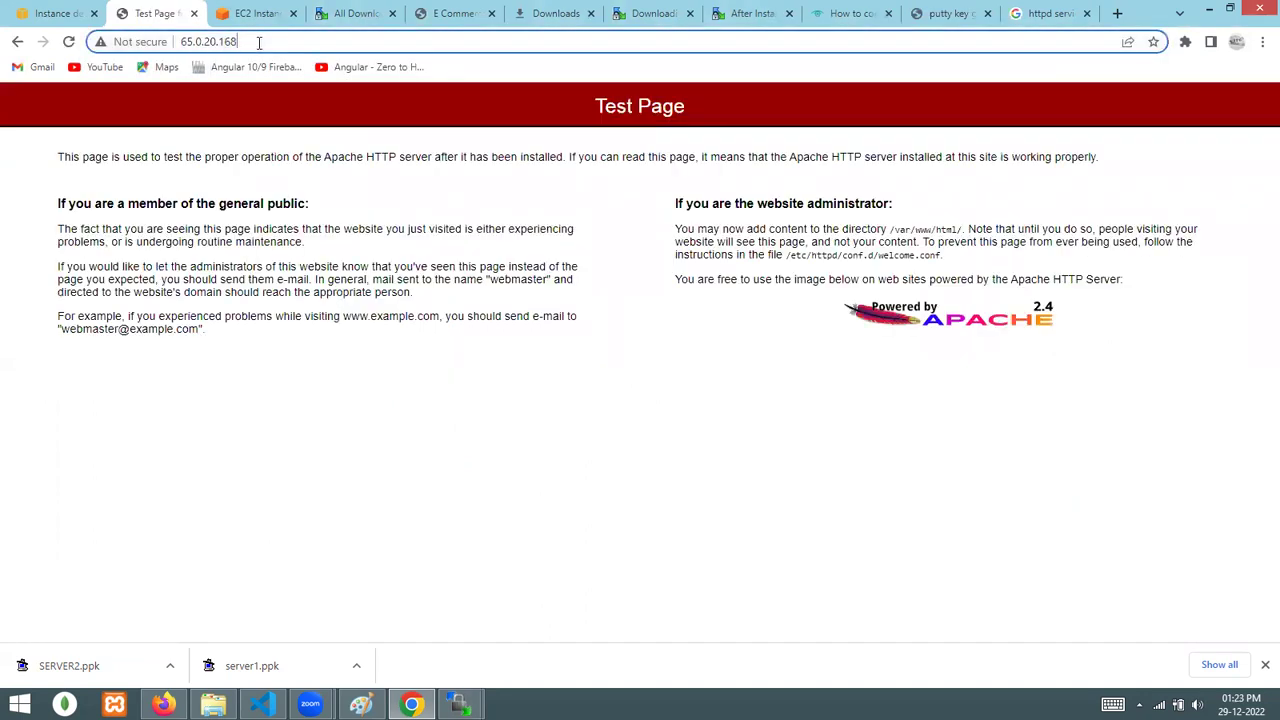
type("/layout1")
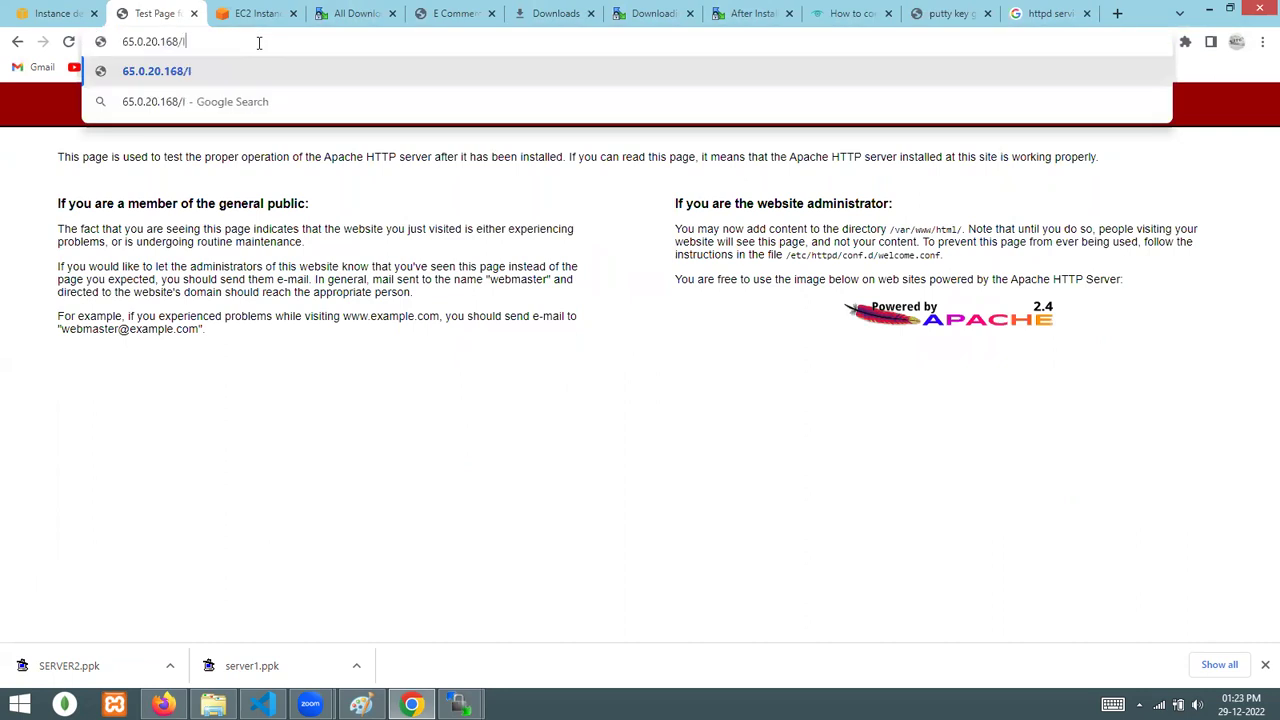
key("Return")
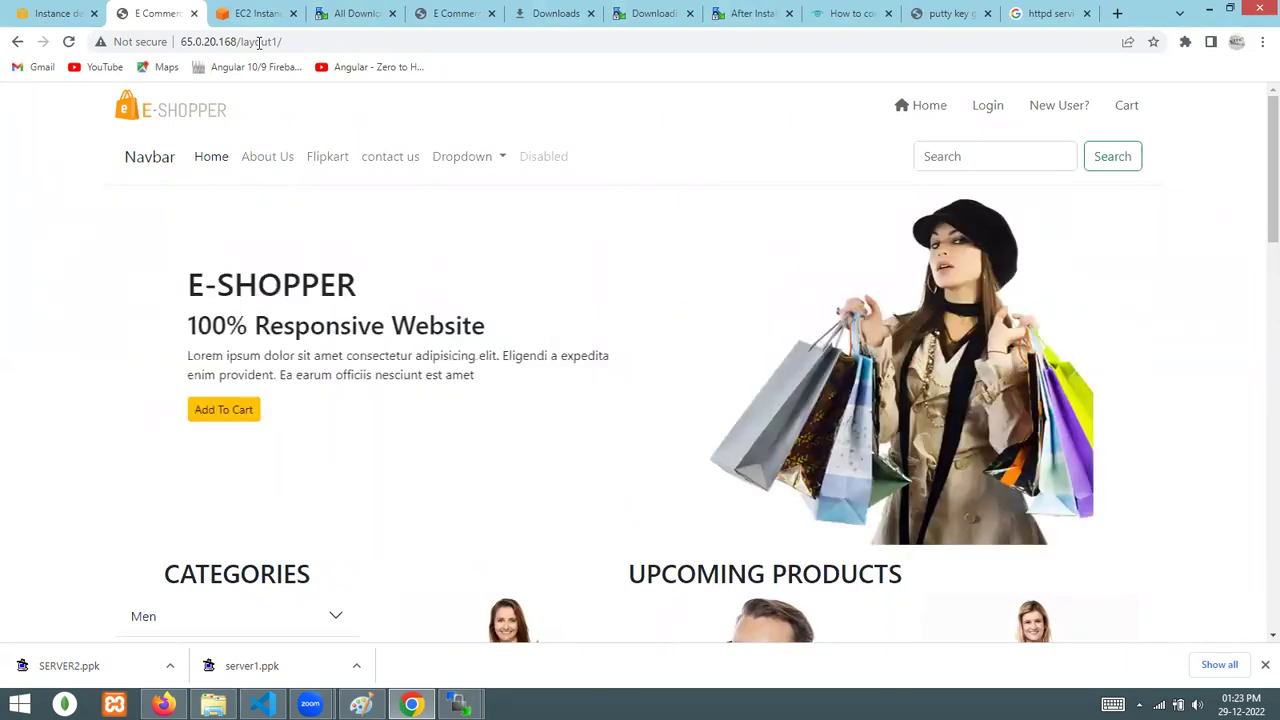
- Remove the layout1 path from the address and load the server's root page at 65.0.20.168
left_click_drag(238, 42, 394, 43)
key("BackSpace")
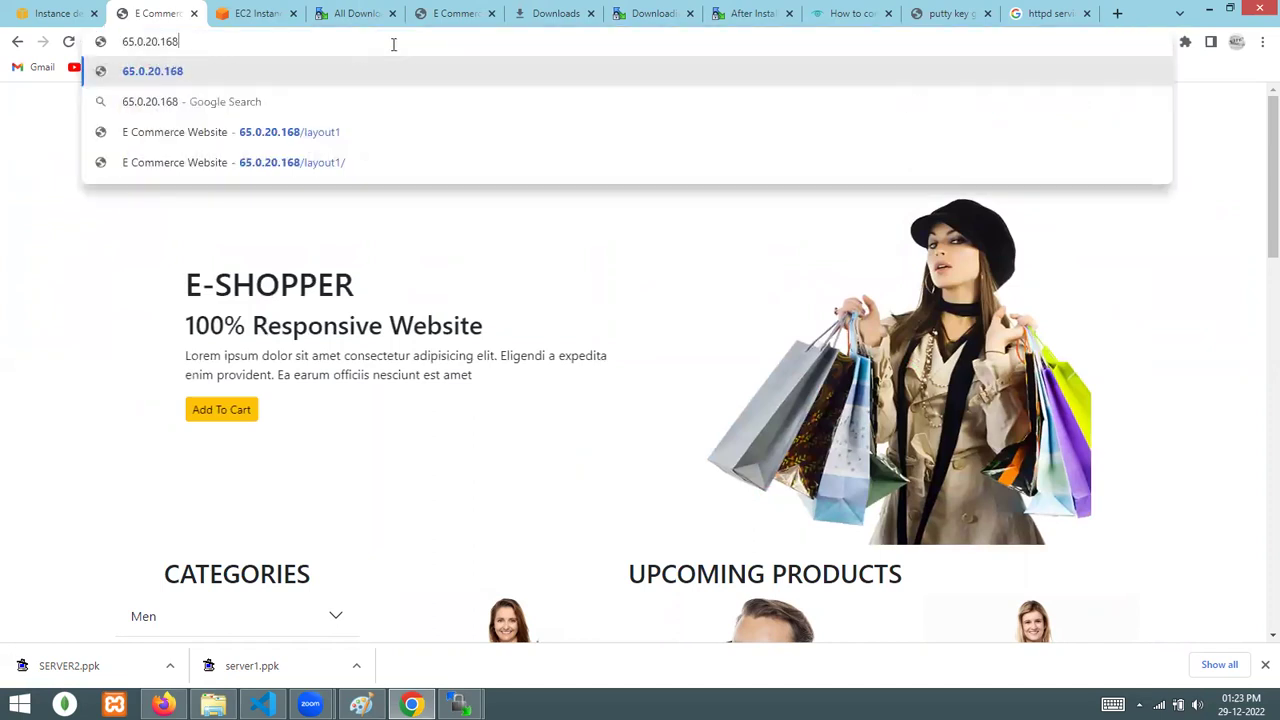
key("Return")
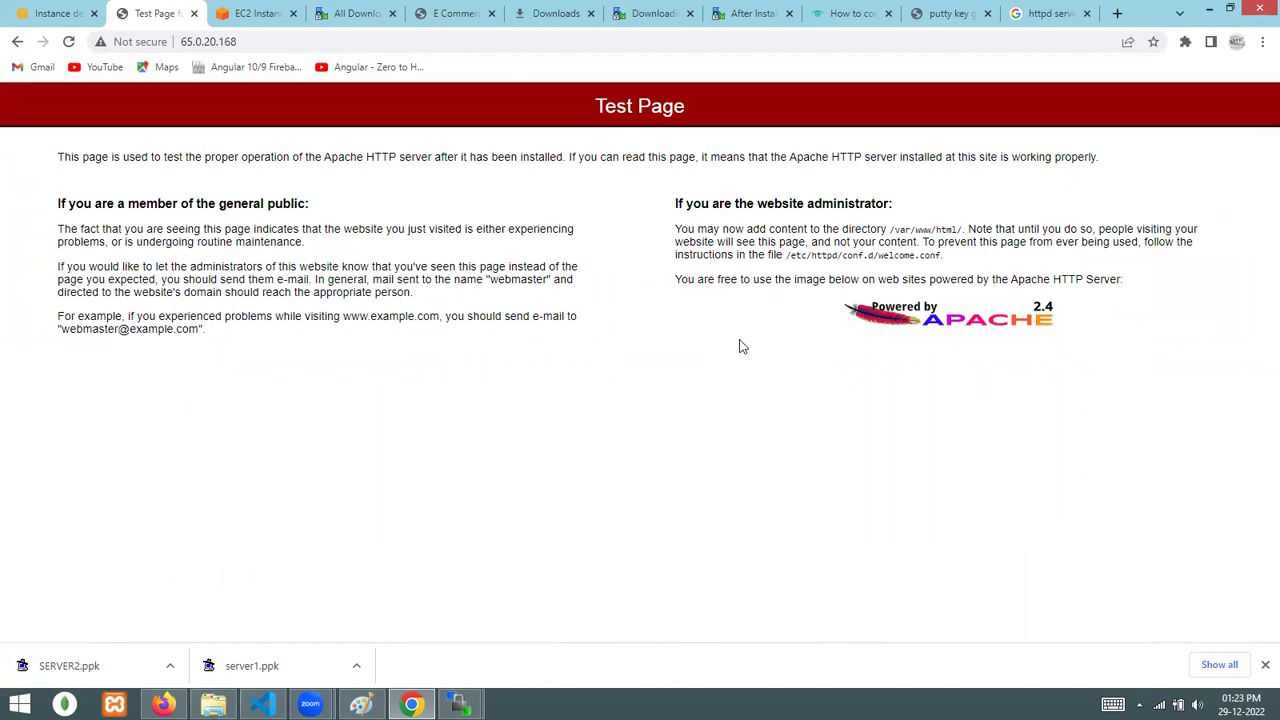
- Switch to WinSCP, try to create a file named index.html in the remote html folder and dismiss the Sublime Text update offer
left_click(436, 688)
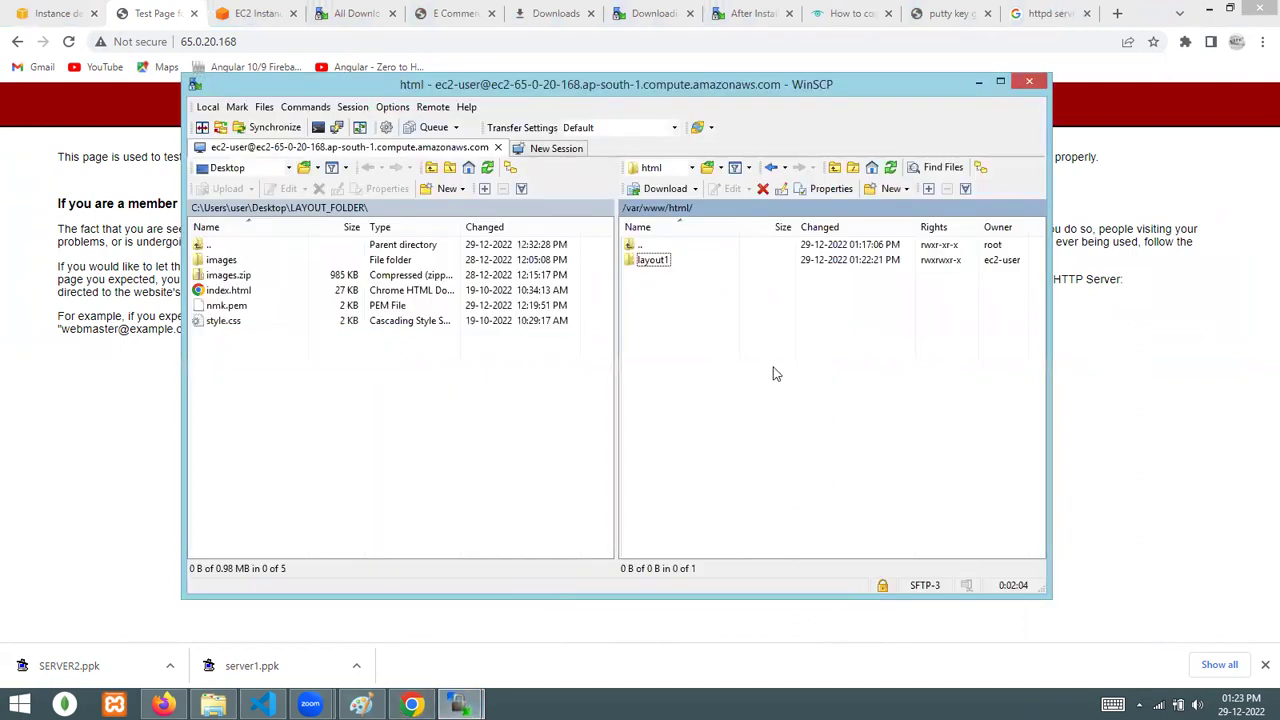
right_click(691, 313)
mouse_move(749, 418)
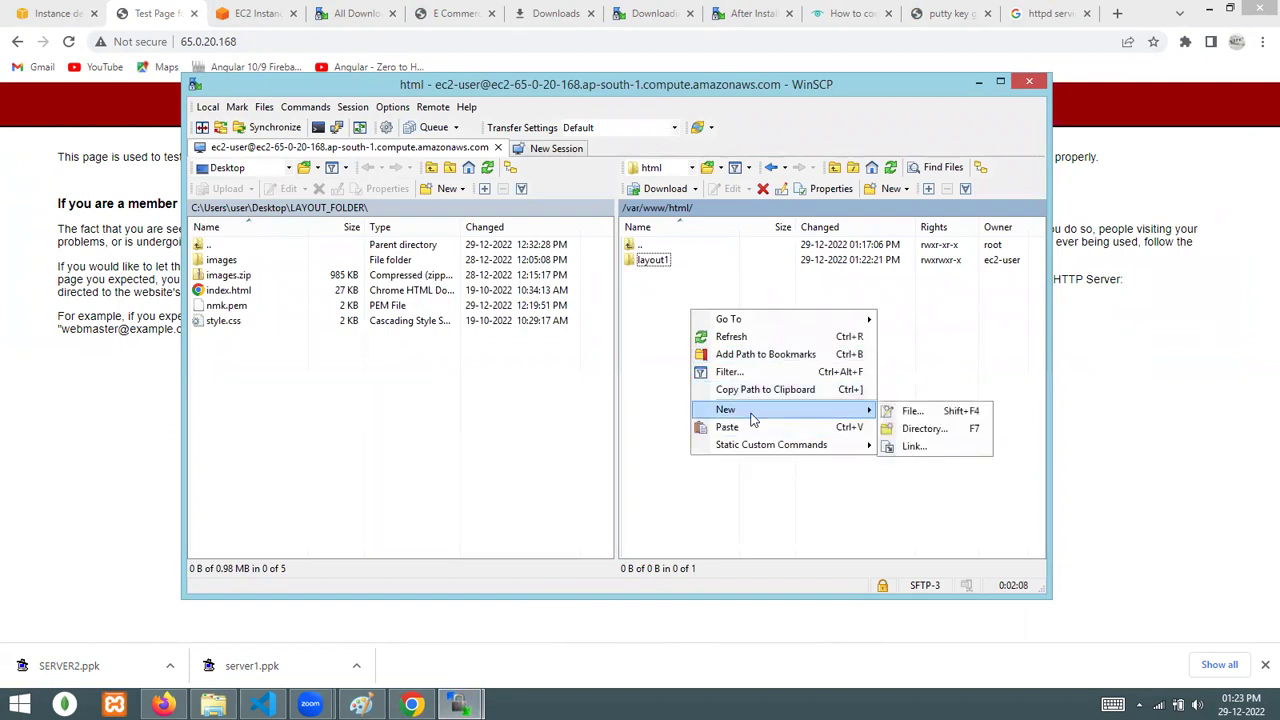
left_click(912, 411)
type("index.ht")
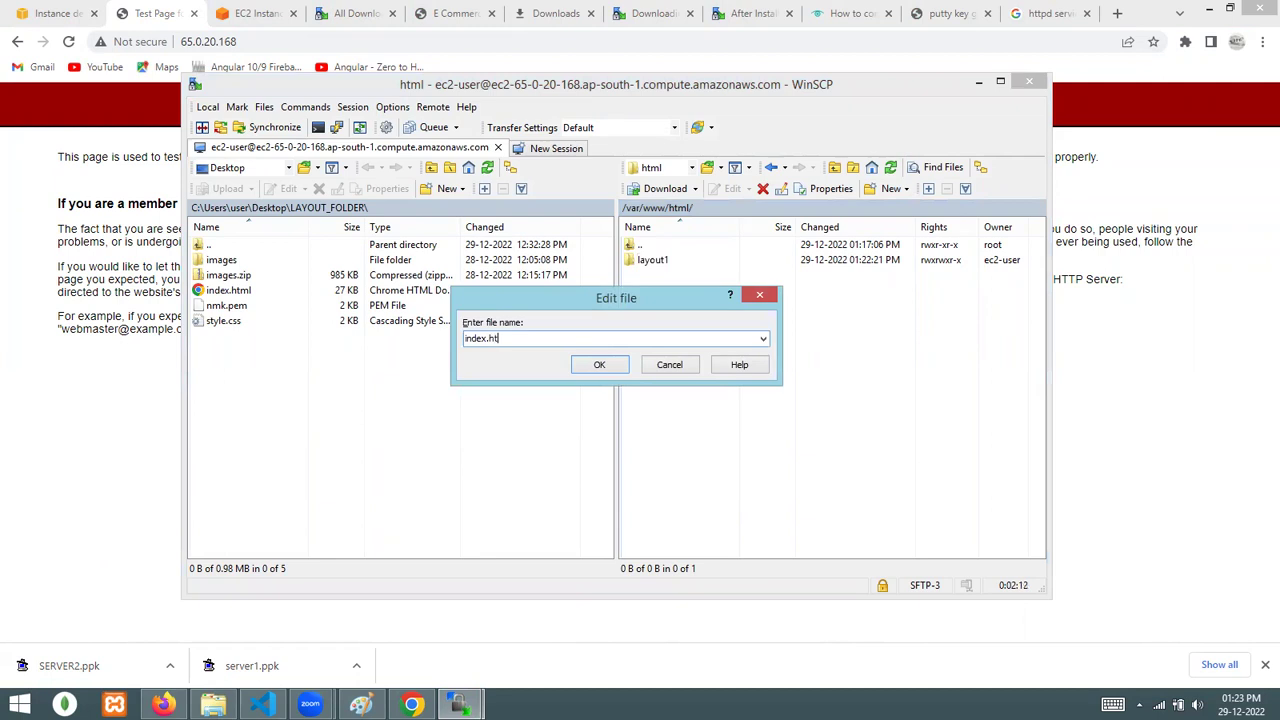
type("ml")
key("Return")
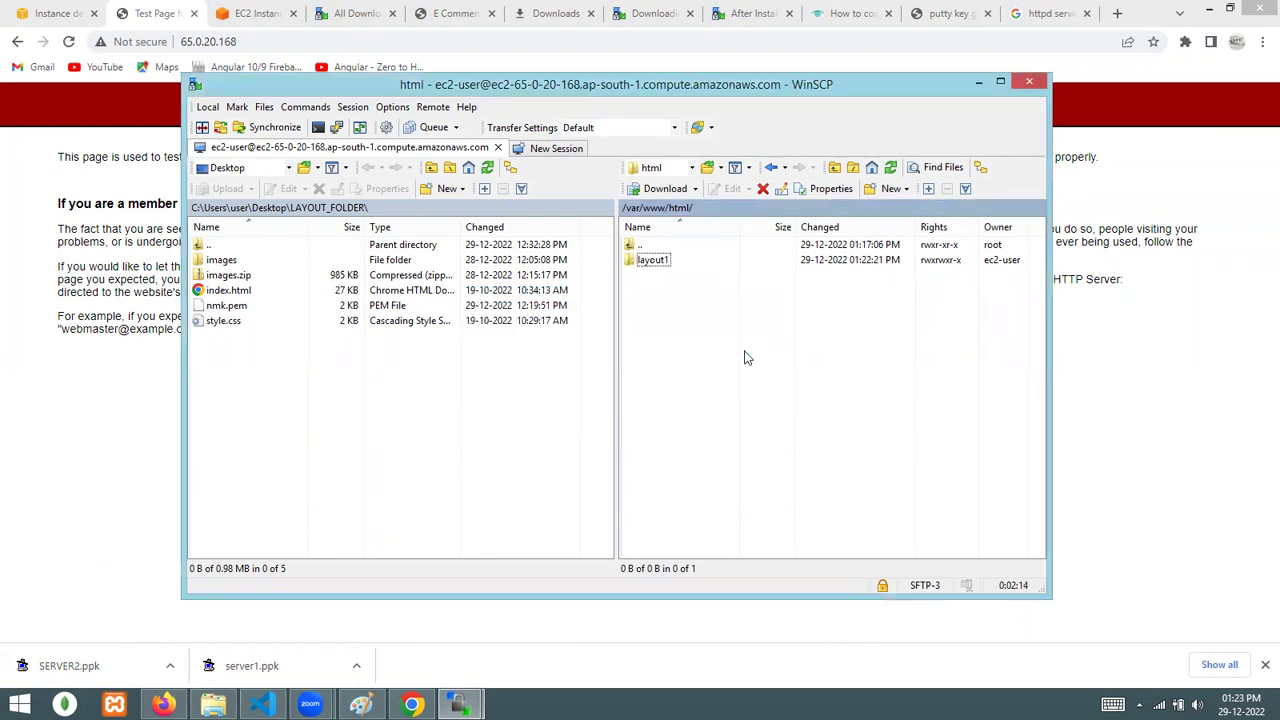
left_click(656, 262)
left_click(662, 310)
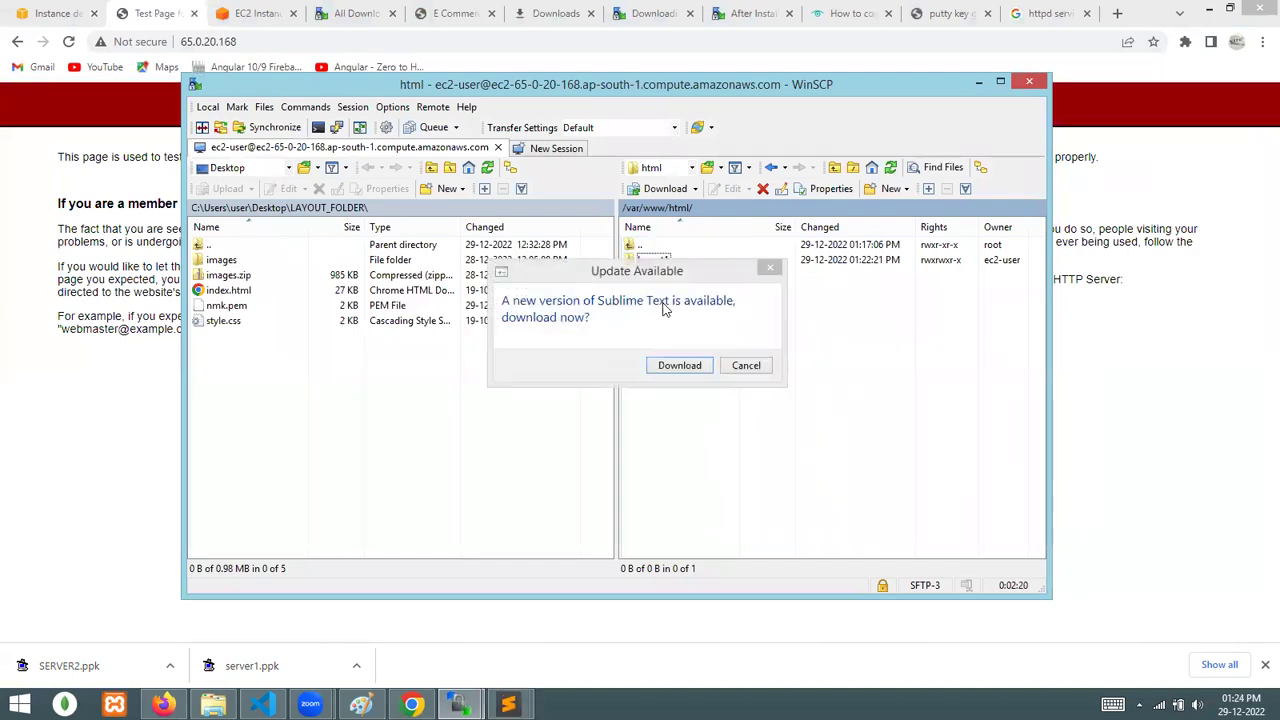
left_click(745, 367)
right_click(710, 357)
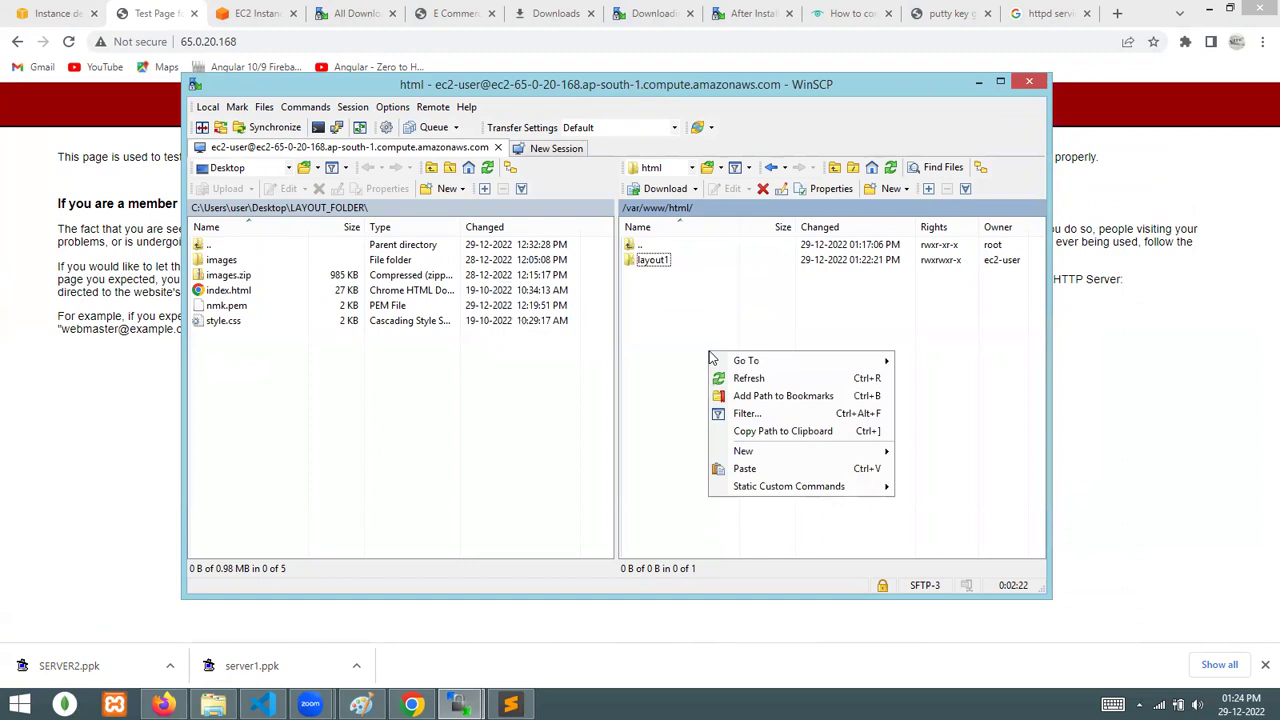
mouse_move(739, 455)
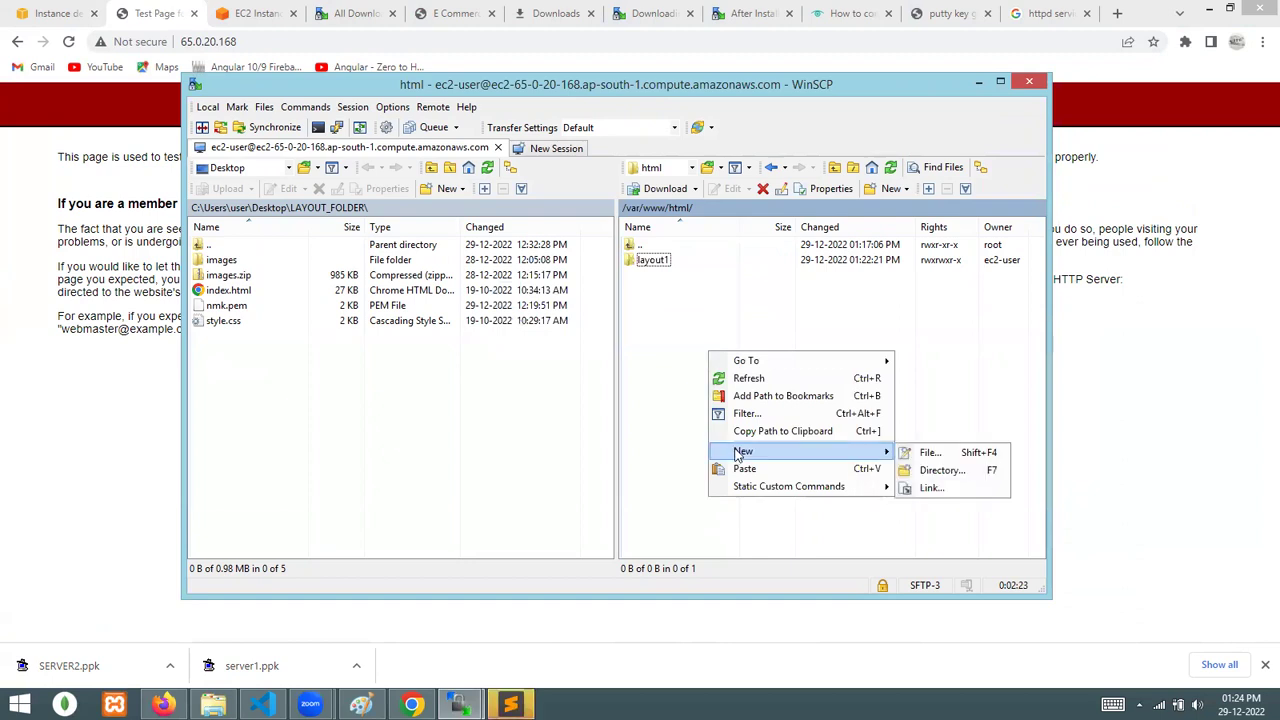
left_click(922, 453)
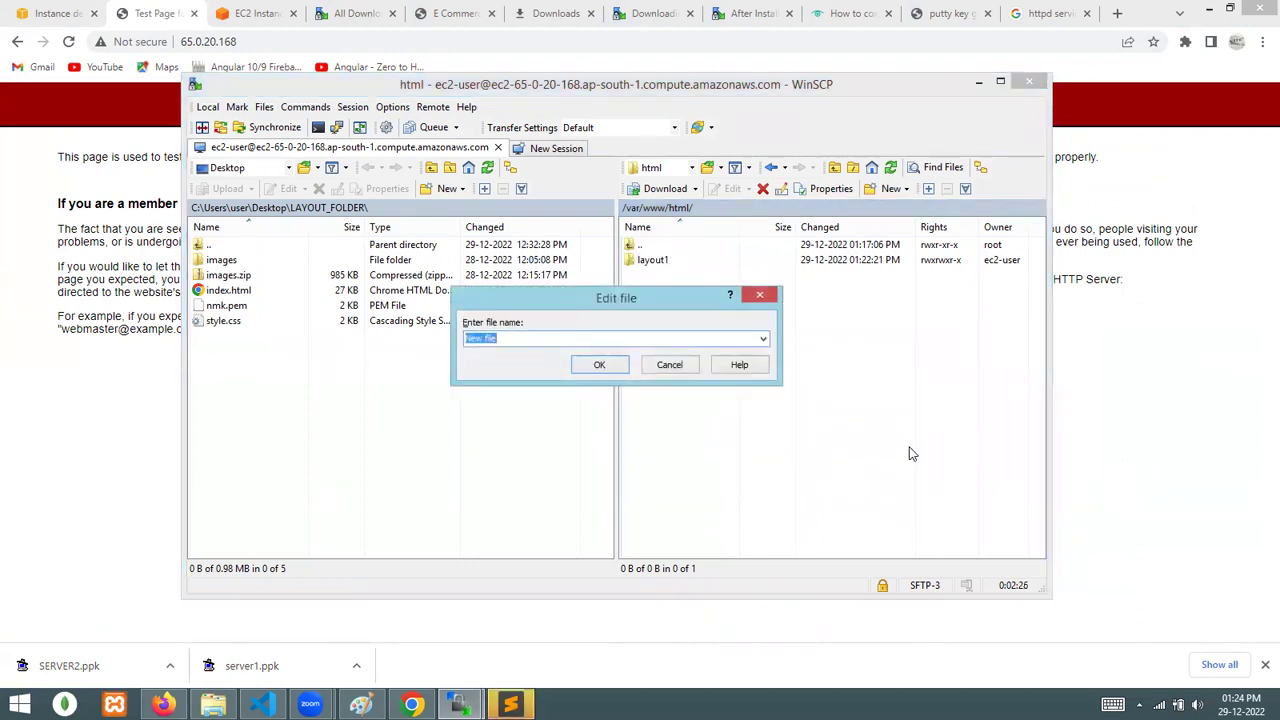
left_click(760, 298)
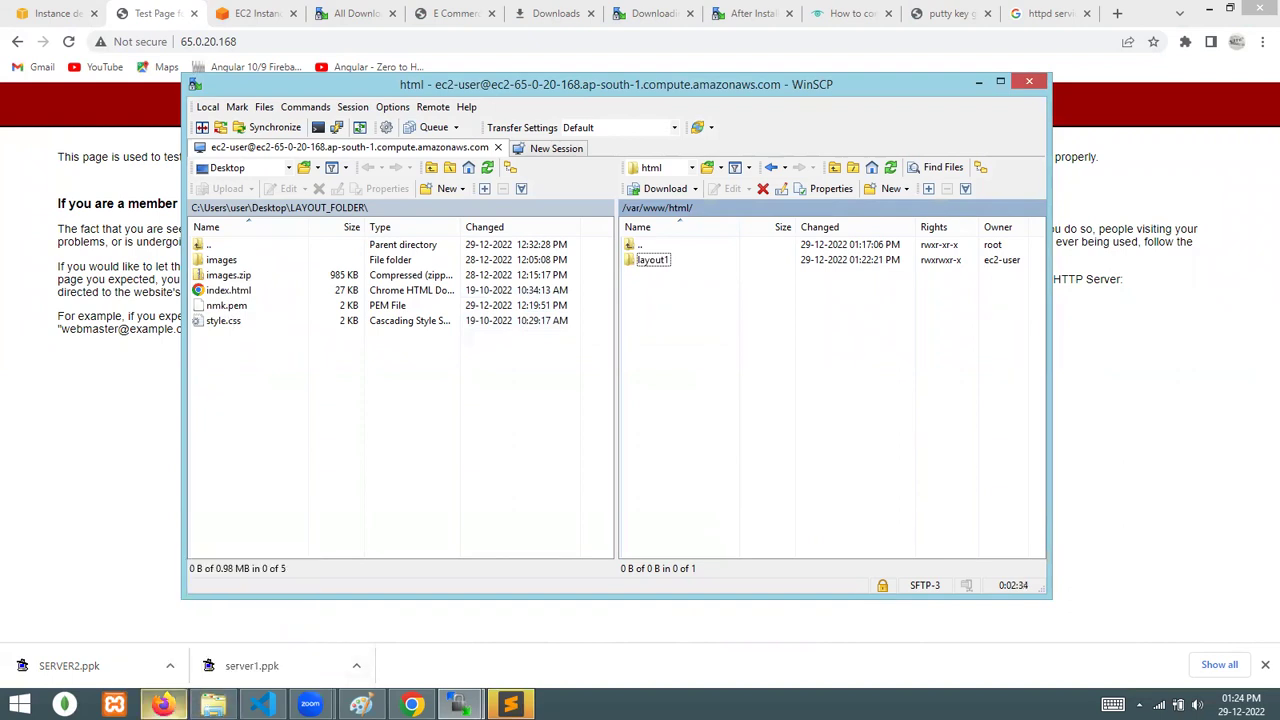
- Switch to File Explorer, duplicate index.html in LAYOUT_FOLDER and open the copy in Sublime Text
left_click(213, 705)
left_click(212, 208)
key("ctrl+c")
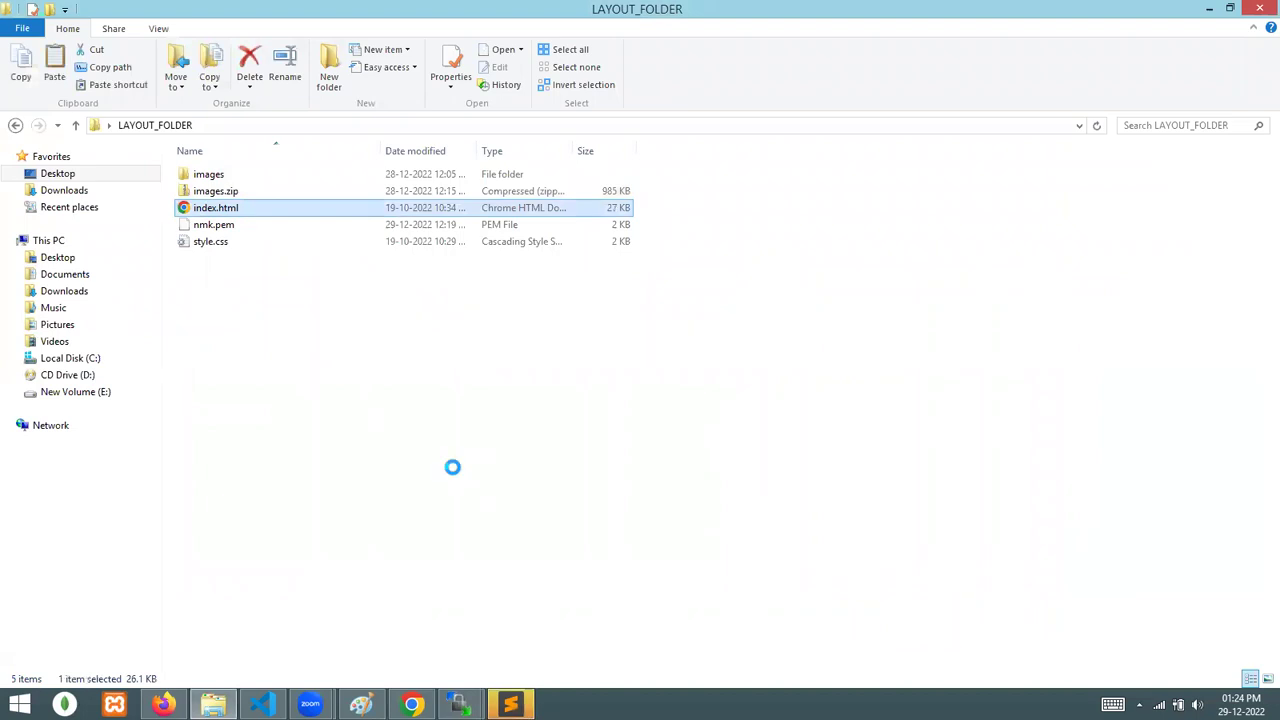
key("ctrl+v")
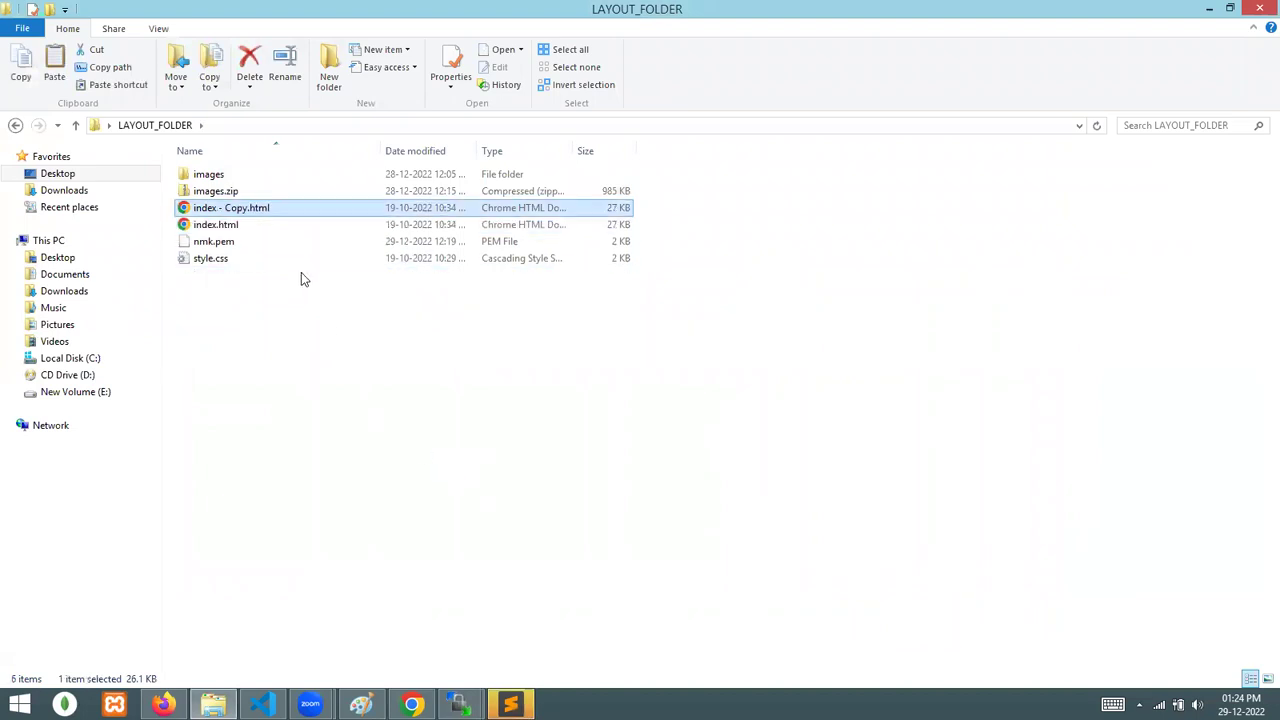
left_click_drag(231, 208, 551, 352)
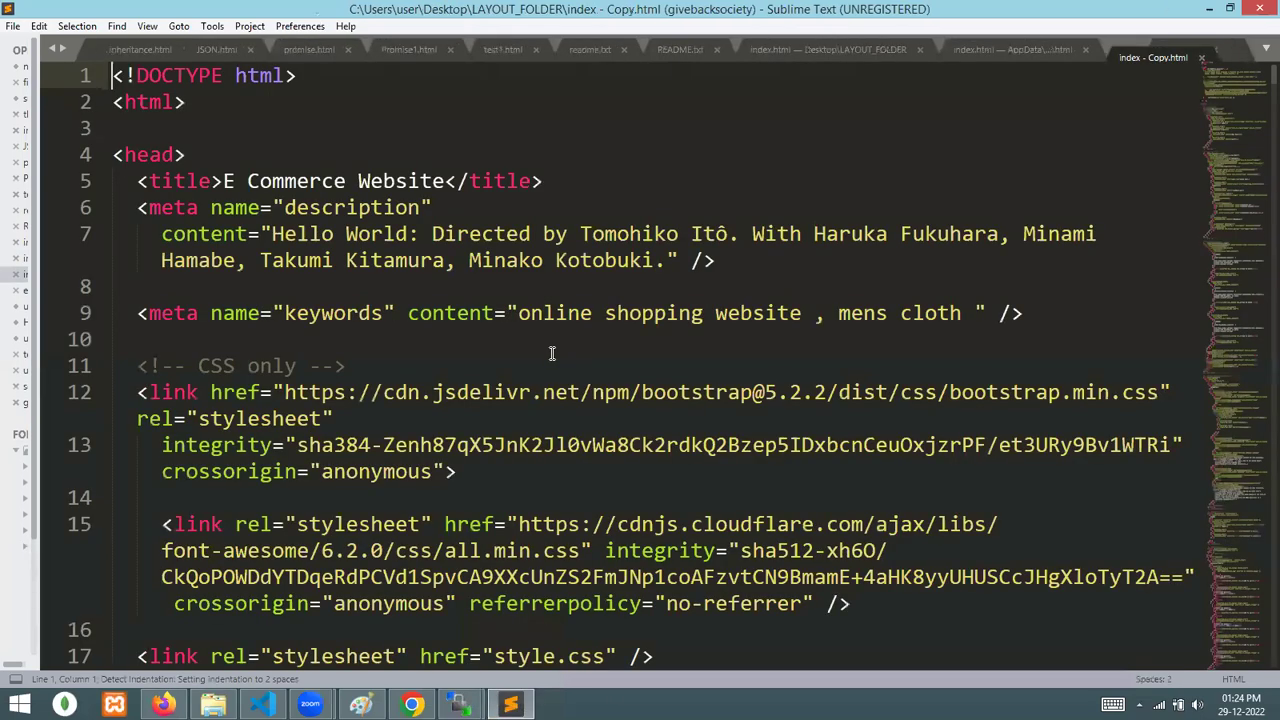
- Replace the entire content of index - Copy.html with <h1>THIS IS MY HOME PAGE</h1> and save the file
key("ctrl+a")
type("THI")
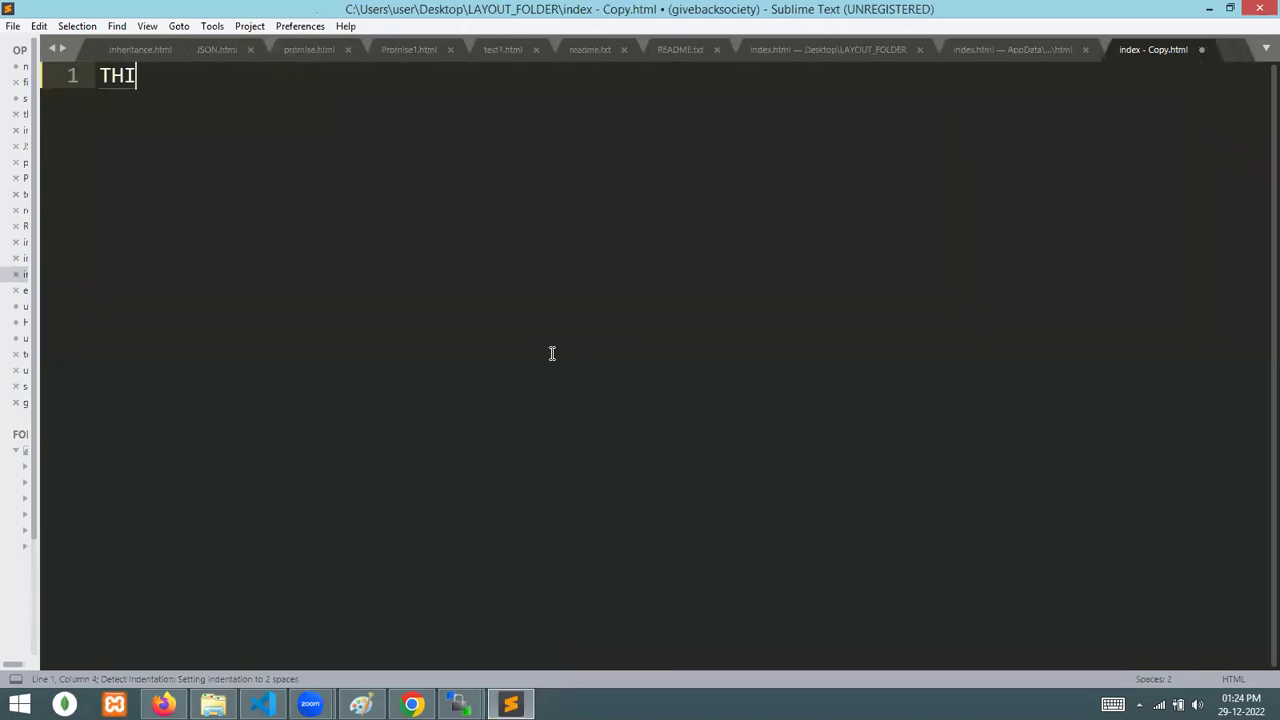
type("S IS MY HOME PAG")
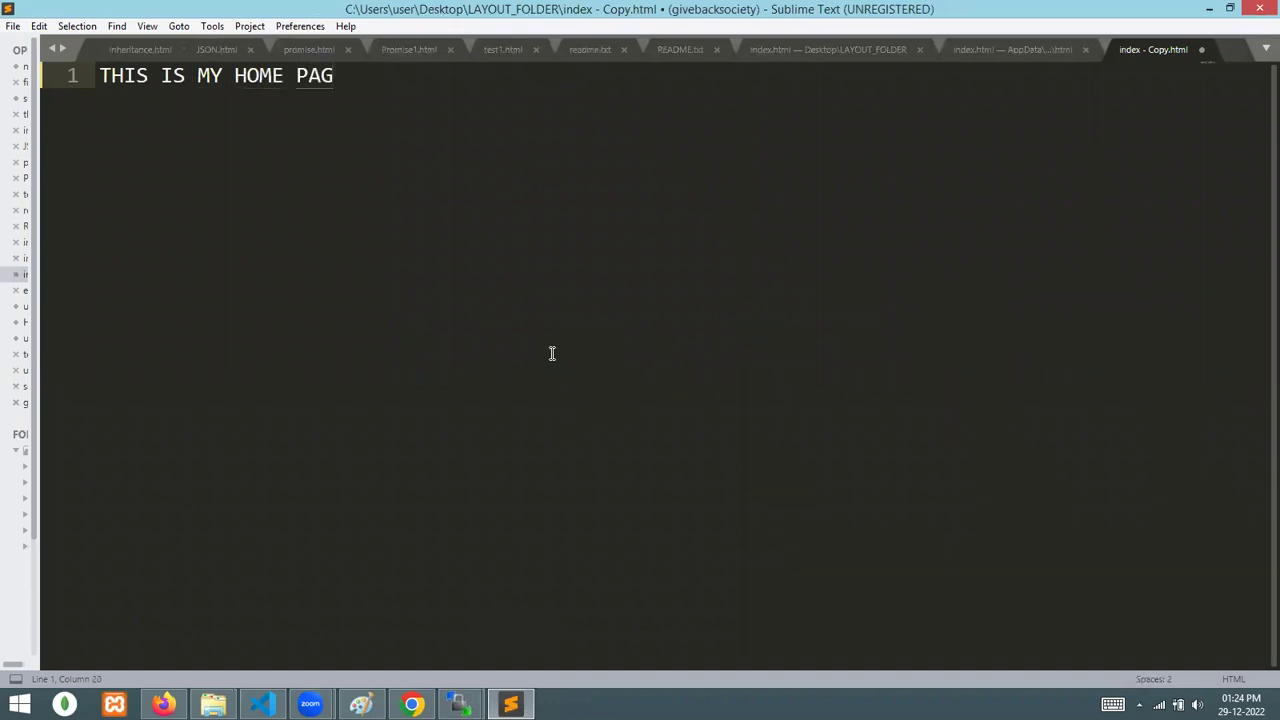
type("E")
key("ctrl+a")
key("ctrl+x")
type("<h1>")
key("ctrl+v")
type("</h1>")
key("BackSpace")
key("BackSpace")
key("BackSpace")
key("BackSpace")
type(">")
key("ctrl+s")
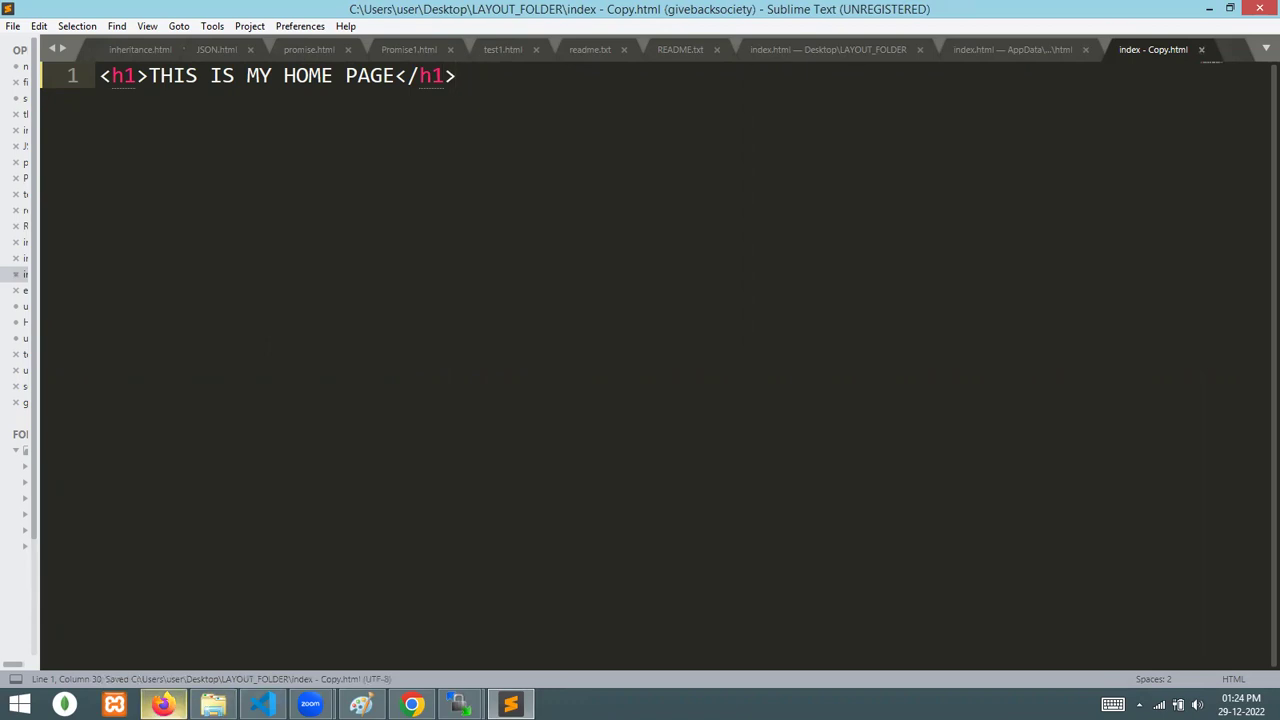
- Switch to WinSCP and upload index - Copy.html from LAYOUT_FOLDER to the remote /var/www/html/ directory
mouse_move(459, 705)
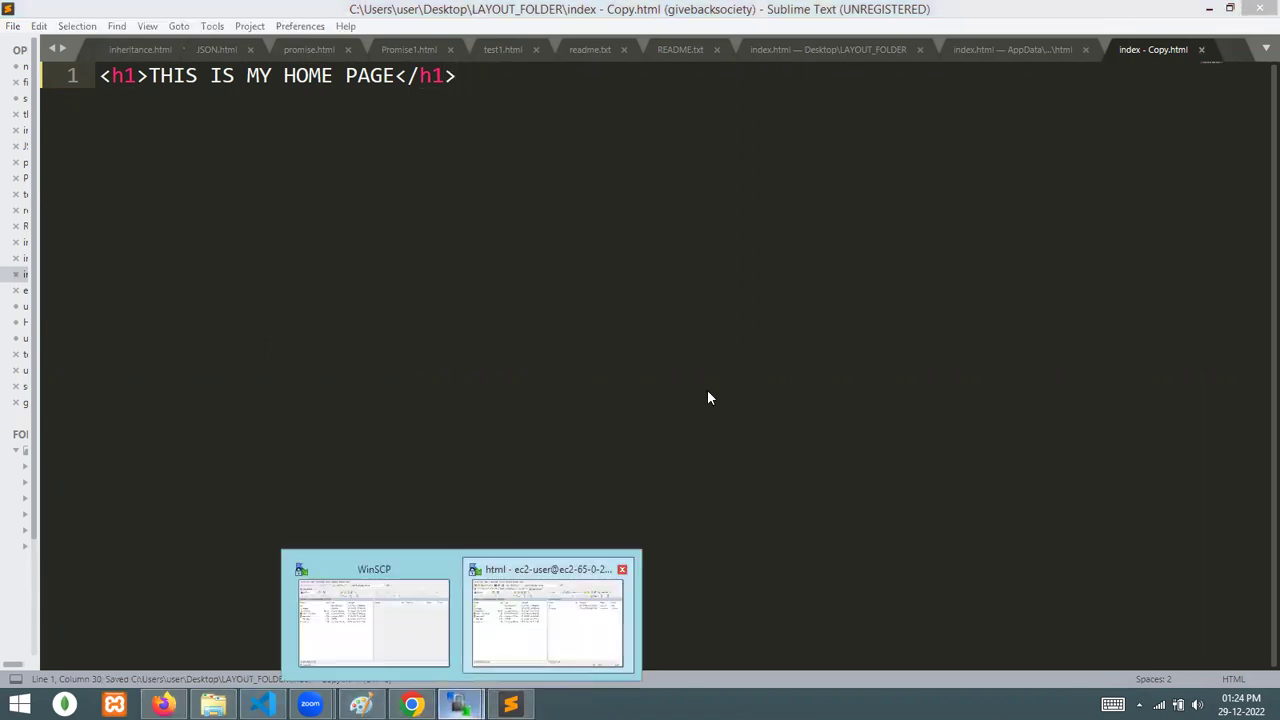
left_click(250, 292)
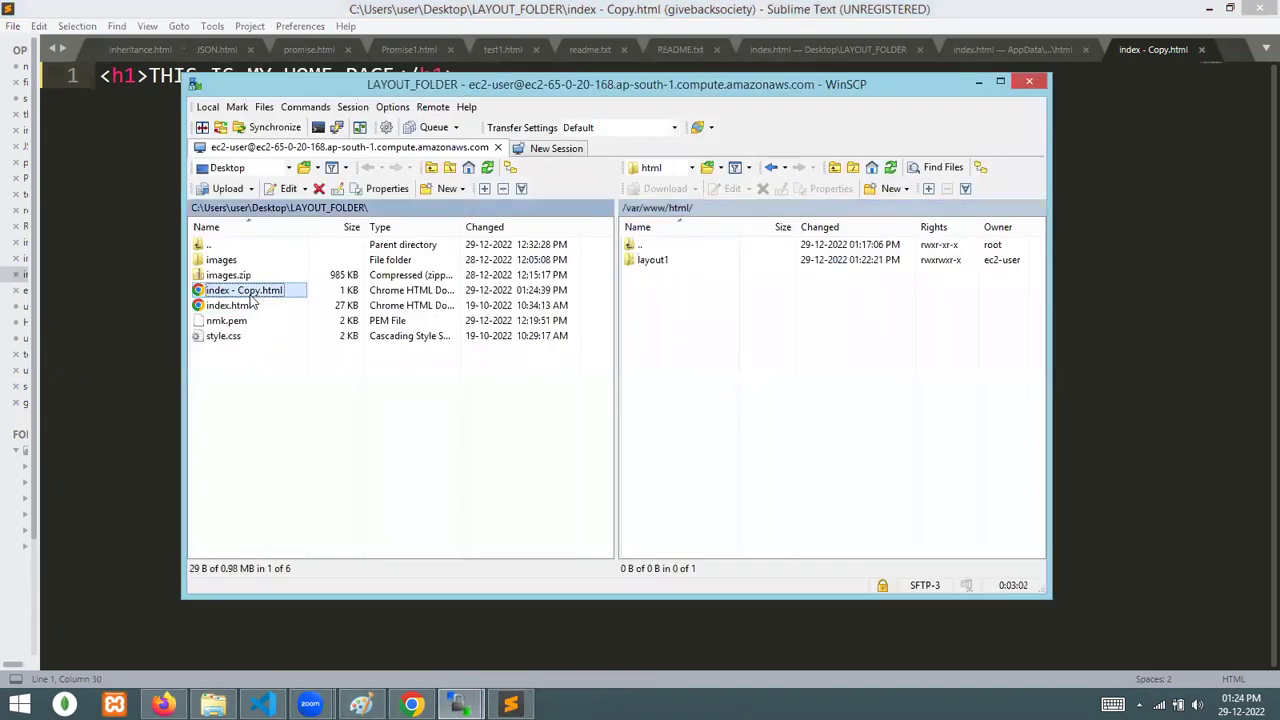
right_click(276, 296)
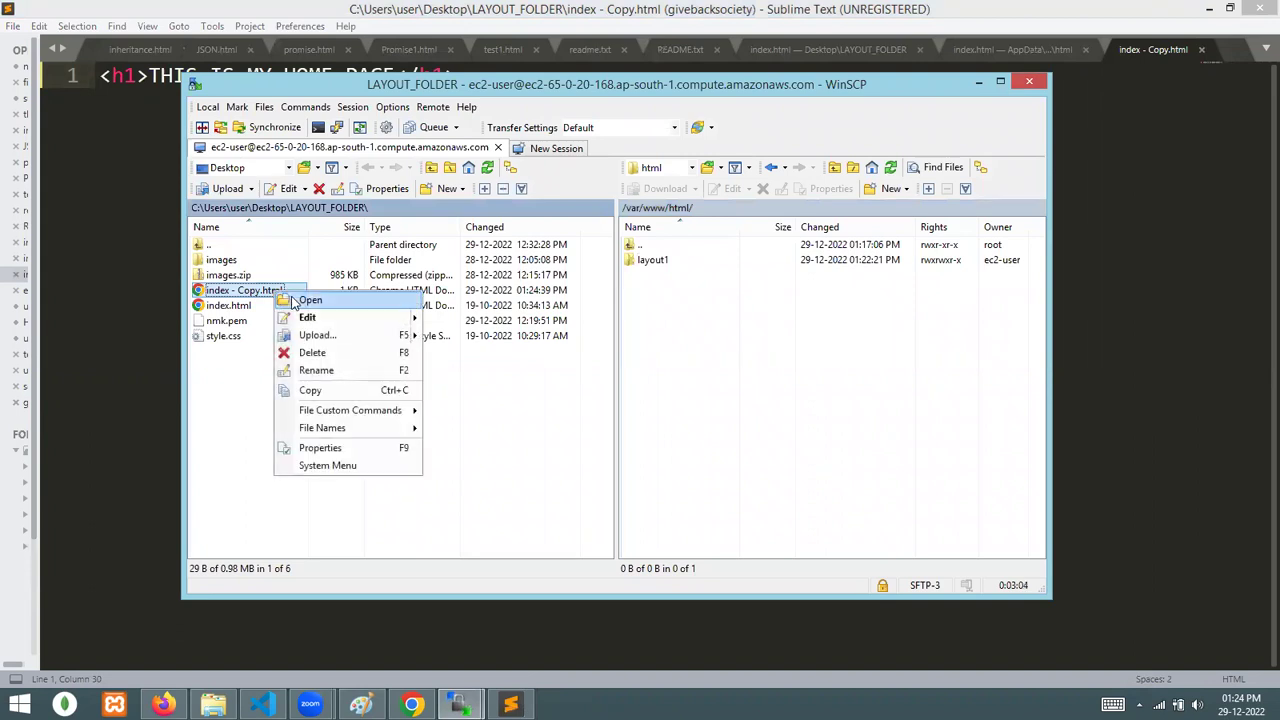
left_click(313, 336)
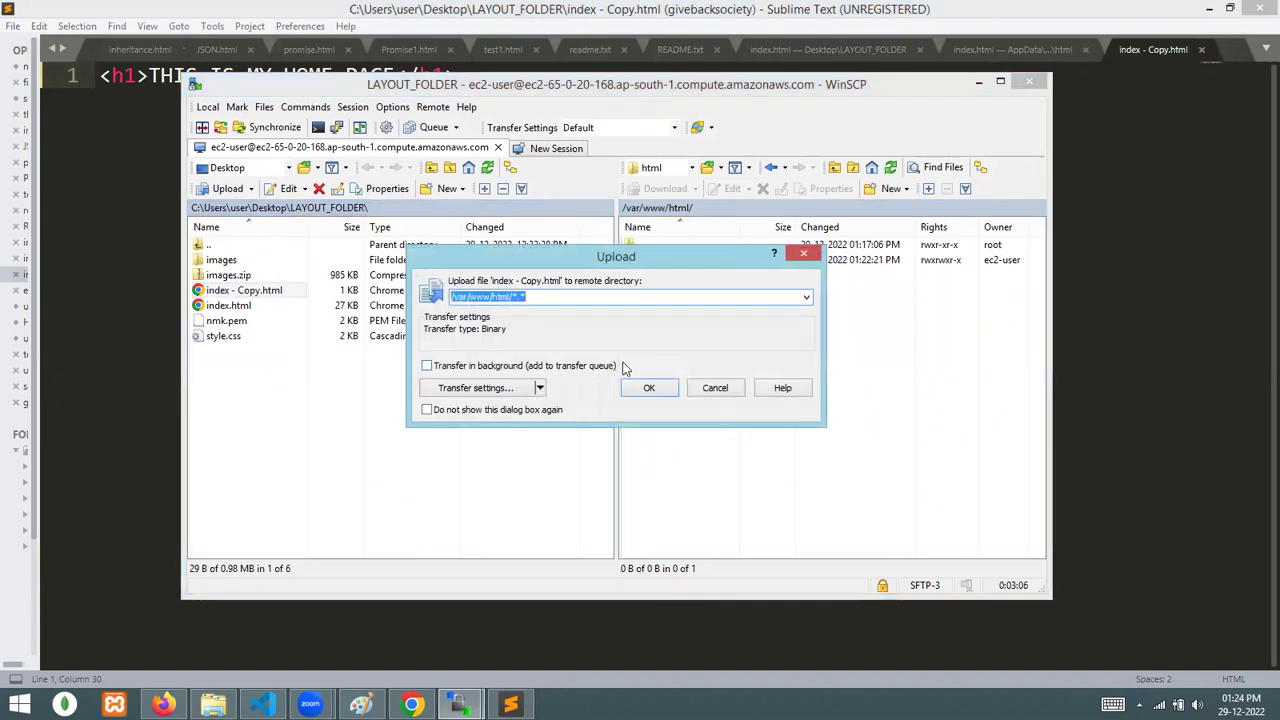
left_click(644, 388)
- Rename the uploaded index - Copy.html in the remote html folder to index.html
left_click(685, 281)
right_click(685, 281)
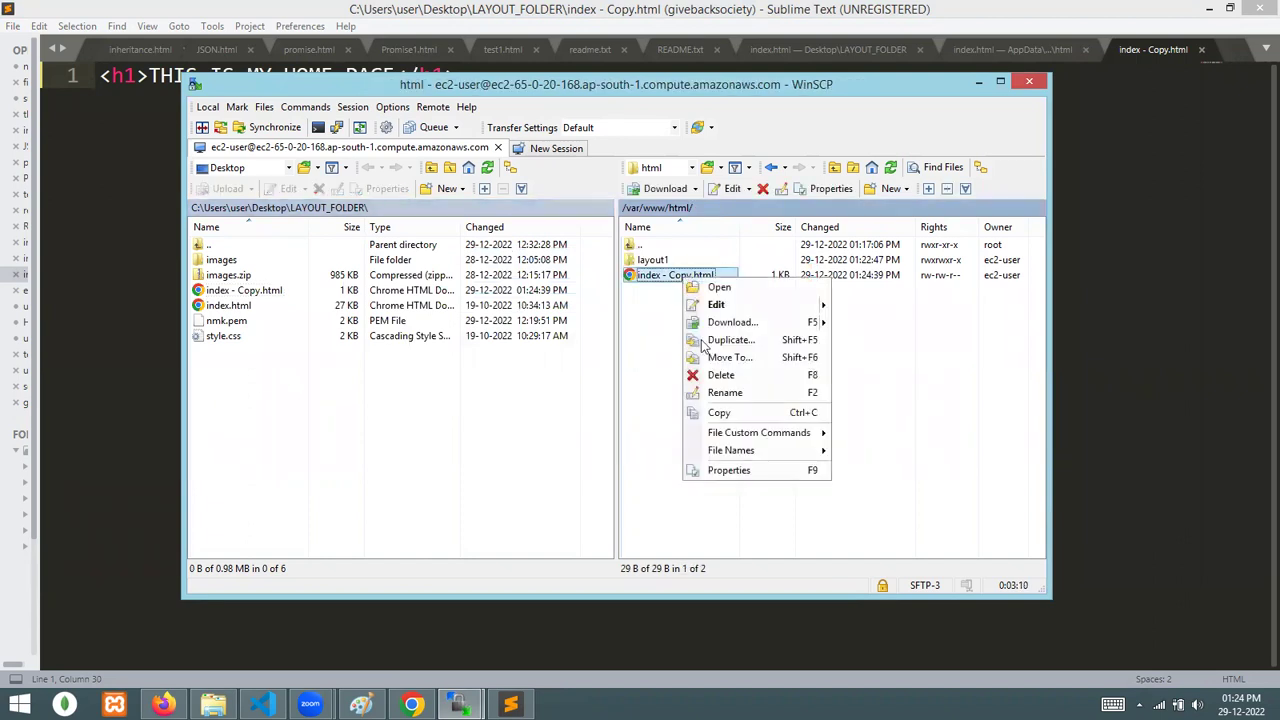
left_click(711, 395)
key("Right")
key("BackSpace")
key("BackSpace")
key("BackSpace")
key("BackSpace")
key("BackSpace")
key("BackSpace")
key("BackSpace")
key("Return")
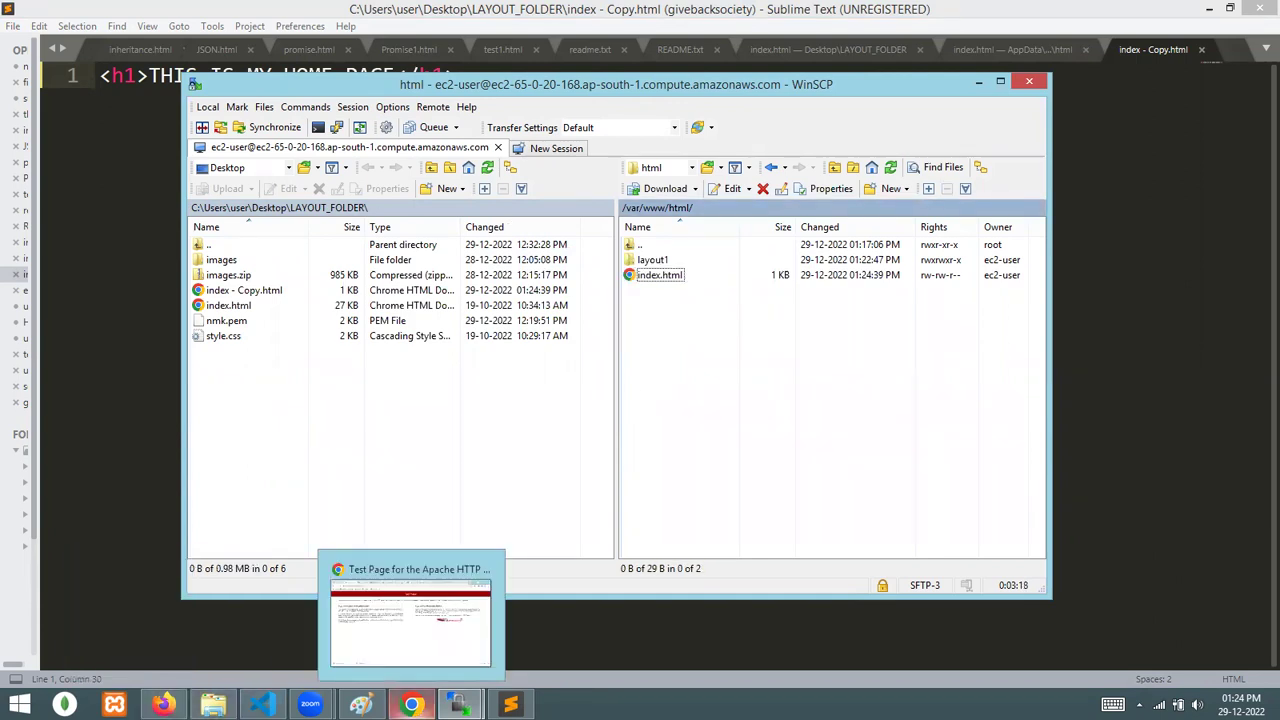
- Switch to Chrome, reload the server's root page at 65.0.20.168 and load the site at 65.0.20.168/layout1/
left_click(411, 705)
key("Return")
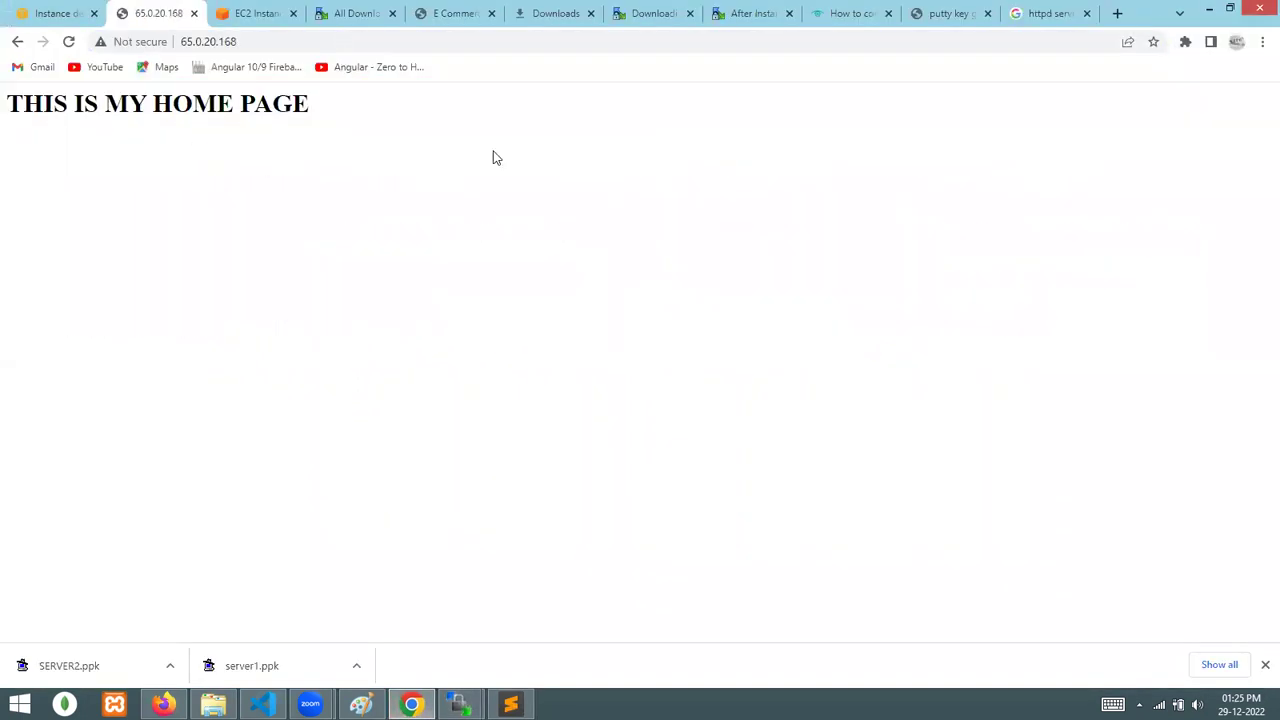
left_click(470, 44)
type("/layout1/")
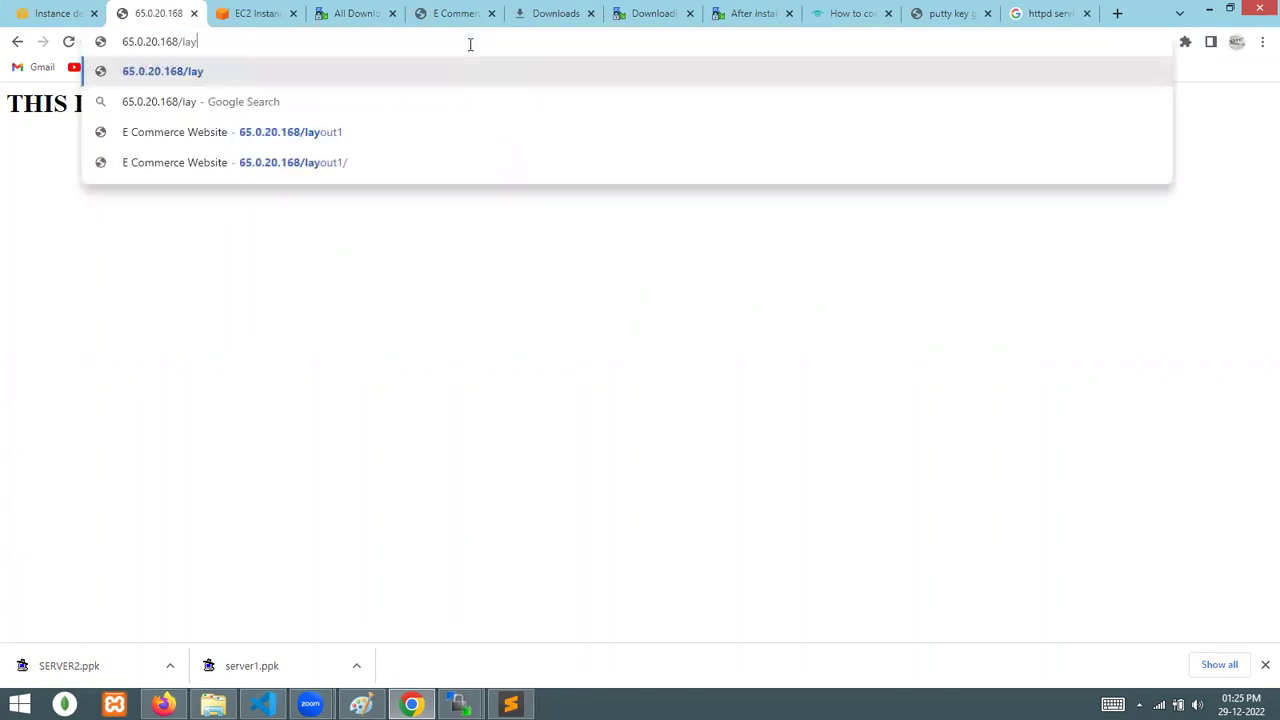
key("Return")
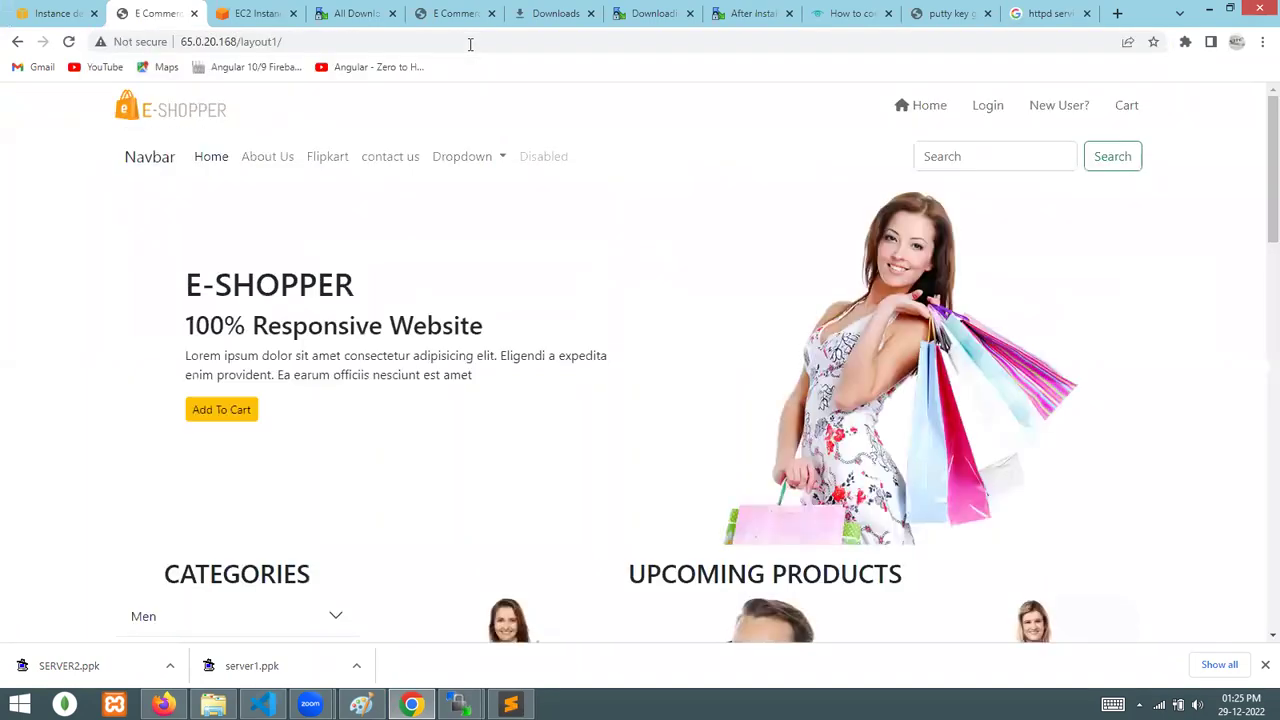
- Change the address path to layout2 and try to load 65.0.20.168/layout2
left_click(293, 42)
key("BackSpace")
key("BackSpace")
type("2")
key("Return")
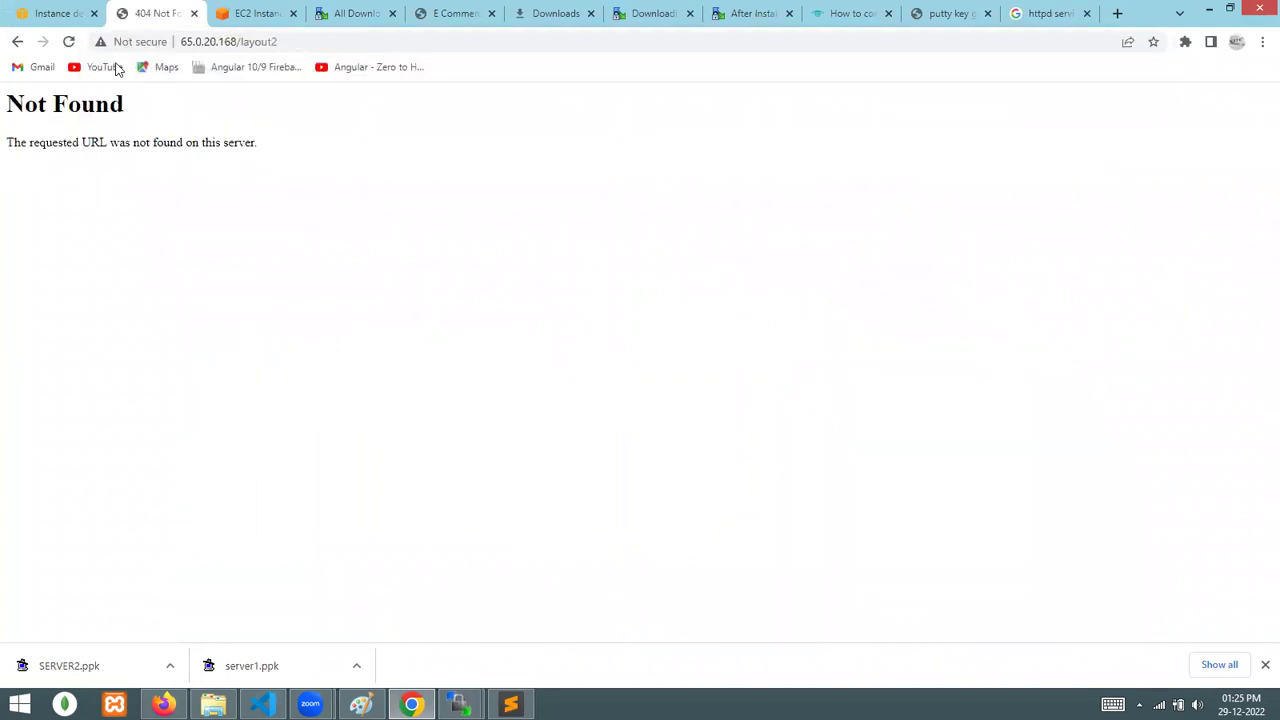
- Remove the layout2 path from the address and load the root home page at 65.0.20.168
double_click(250, 41)
key("BackSpace")
key("Return")
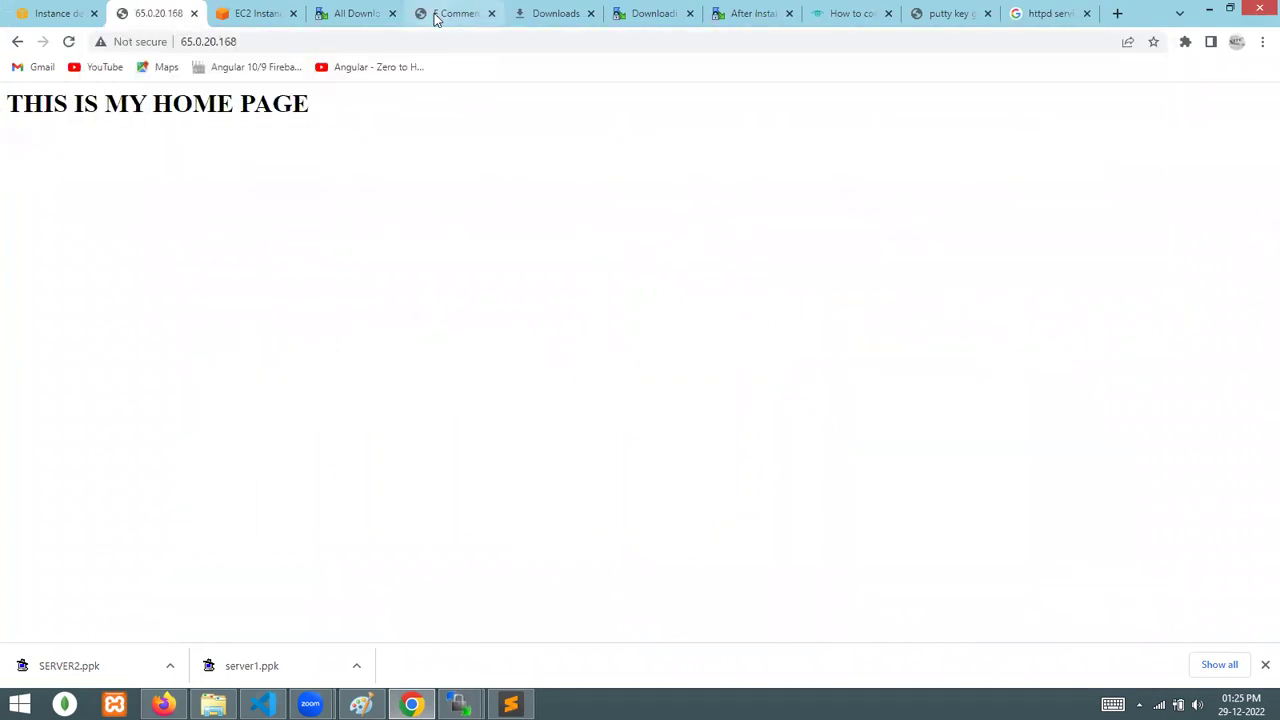